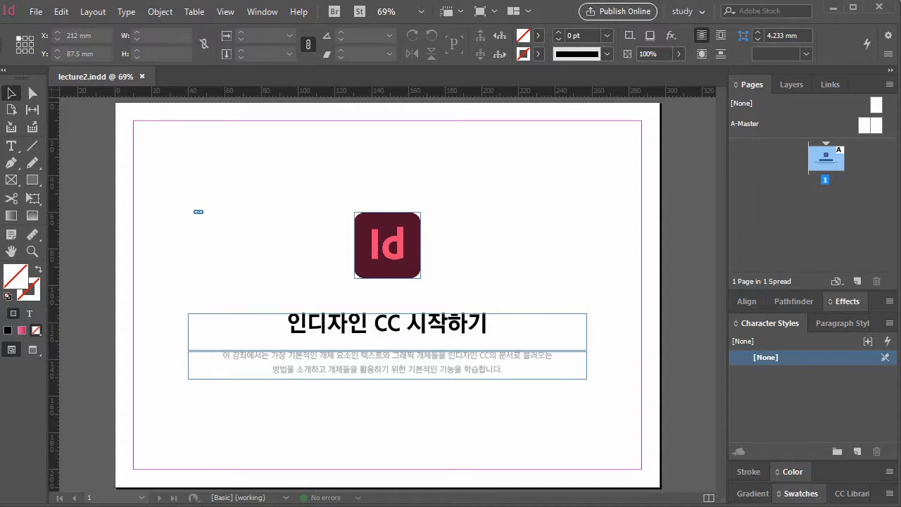
Step: Create a single-page 210 × 297 mm portrait document with 20 mm margins and close the lecture2.indd document
{"action": "left_click", "coordinate": [35, 12]}
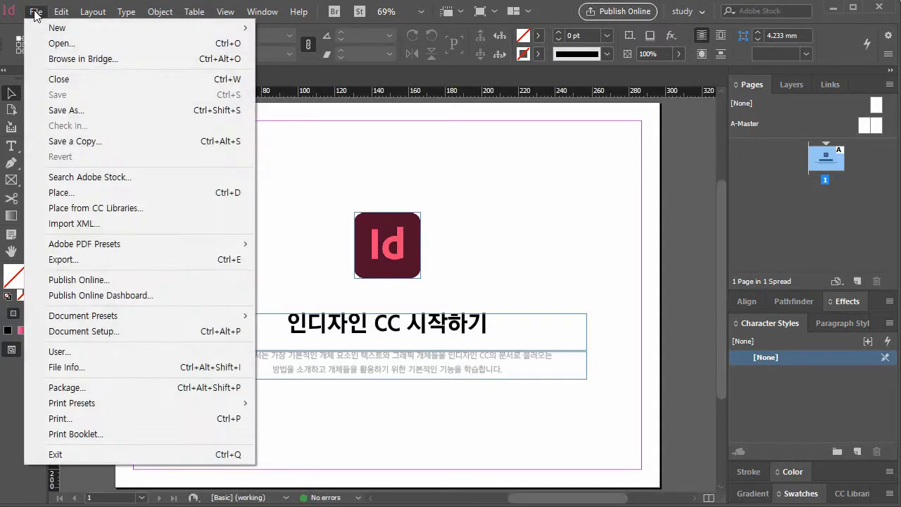
{"action": "mouse_move", "coordinate": [57, 33]}
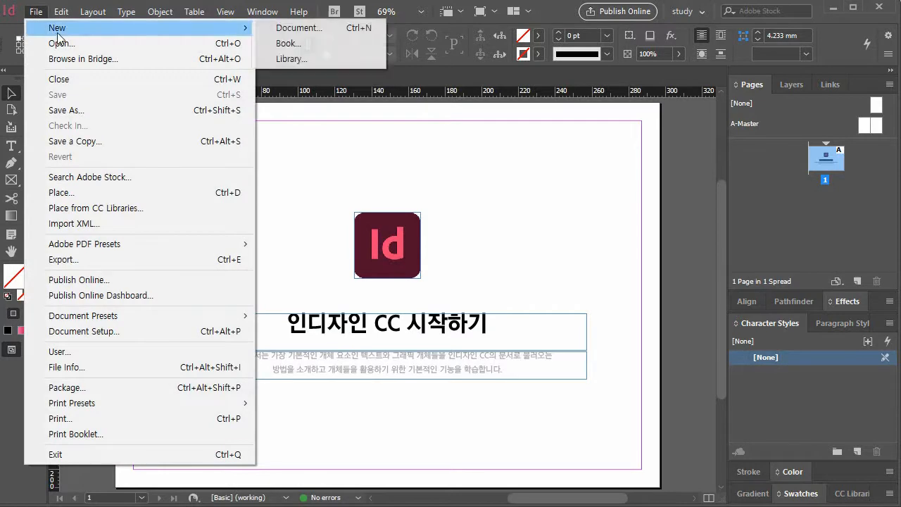
{"action": "left_click", "coordinate": [329, 26]}
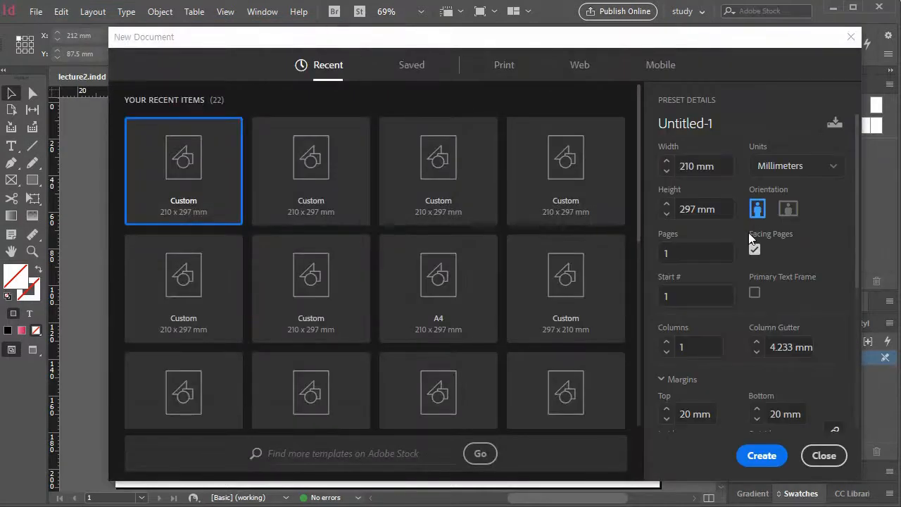
{"action": "scroll", "coordinate": [750, 240], "scroll_direction": "down", "scroll_amount": 5}
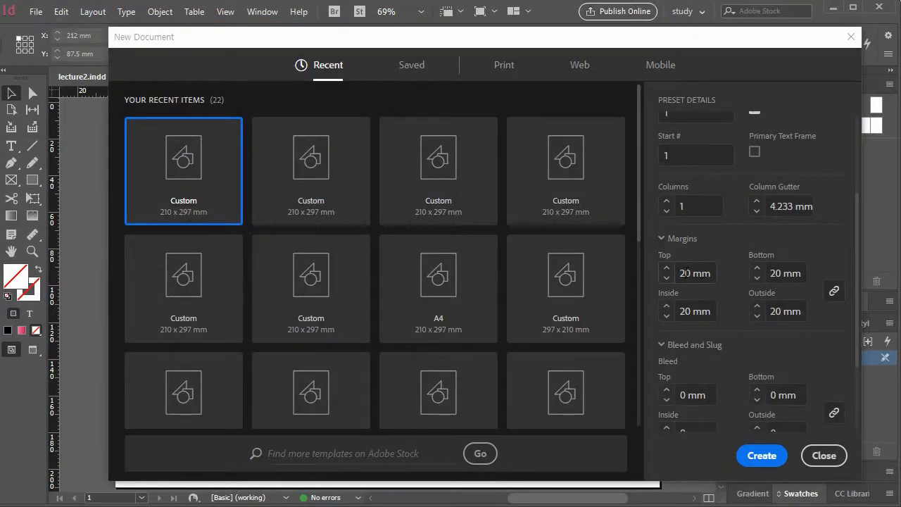
{"action": "scroll", "coordinate": [701, 284], "scroll_direction": "down", "scroll_amount": 4}
{"action": "left_click", "coordinate": [772, 462]}
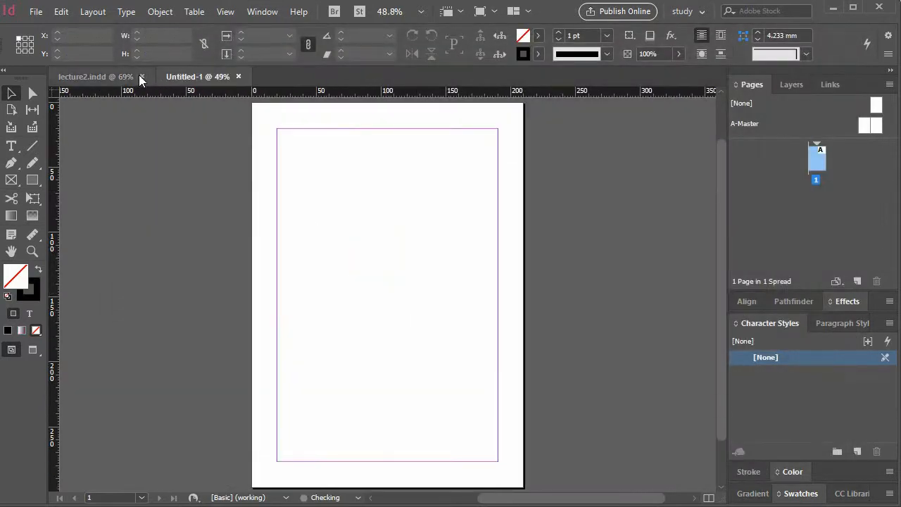
{"action": "left_click", "coordinate": [141, 77]}
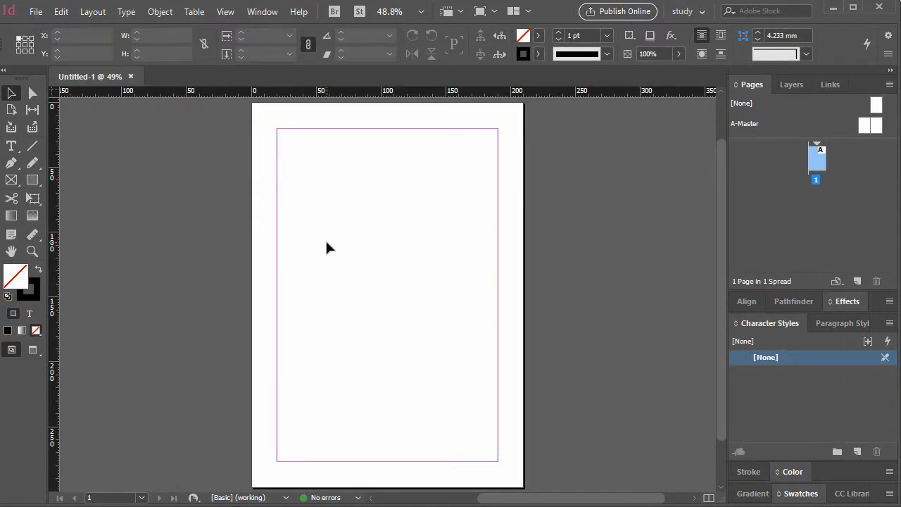
Step: Place ancient.jpg from the desktop folder 2강 > indesign source inside the page's upper-left margin, at about X 32 mm, Y 34 mm
{"action": "left_click", "coordinate": [36, 12]}
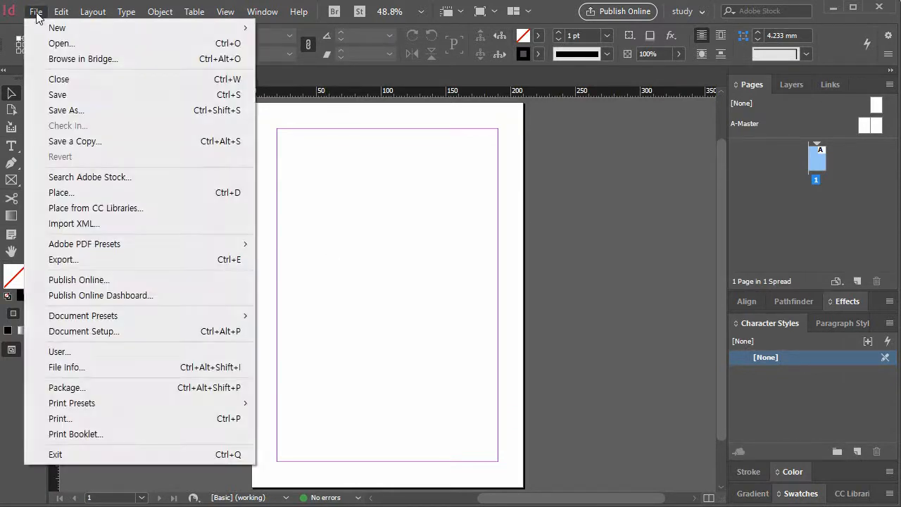
{"action": "left_click", "coordinate": [78, 192]}
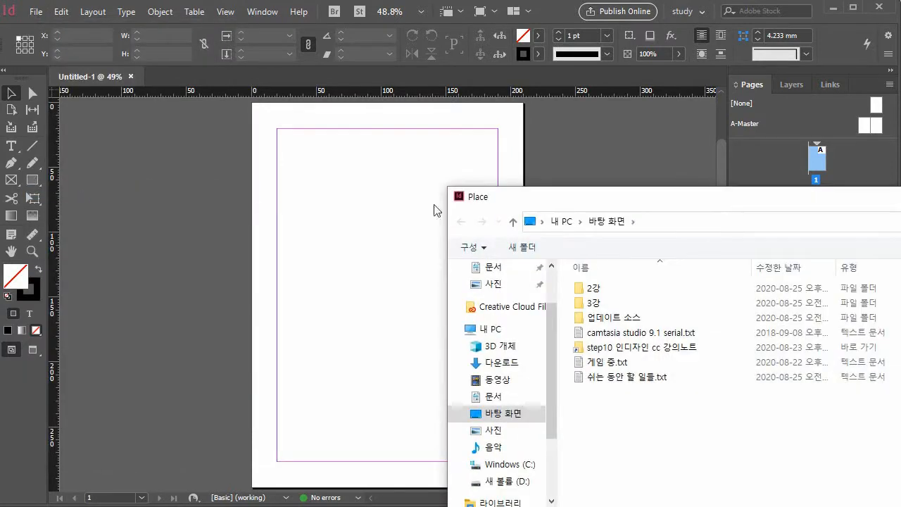
{"action": "double_click", "coordinate": [595, 290]}
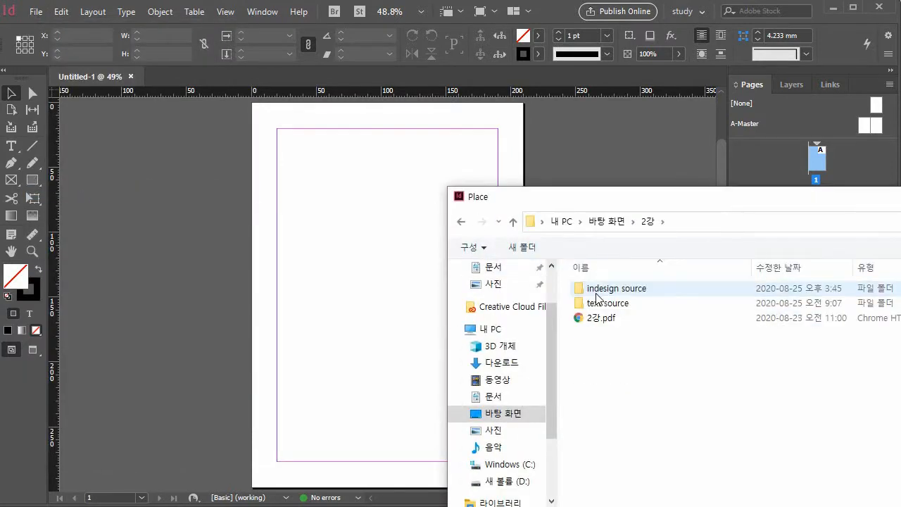
{"action": "double_click", "coordinate": [596, 289]}
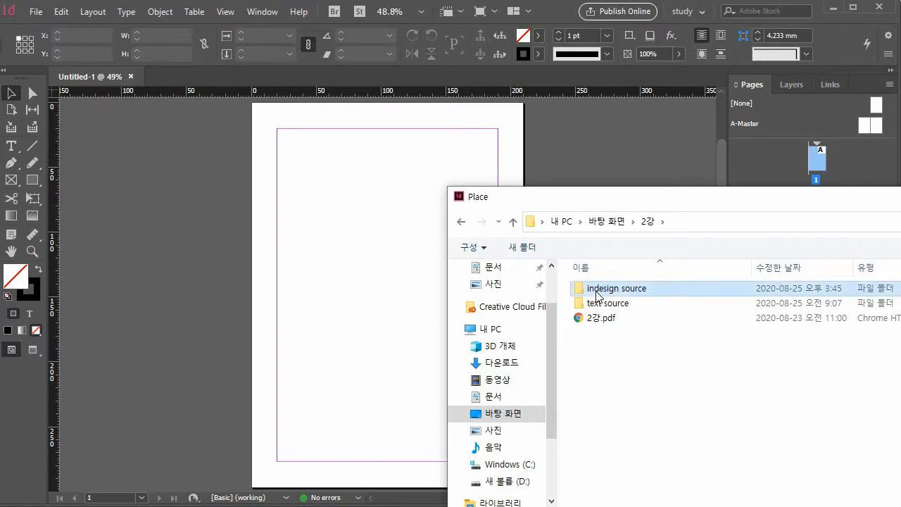
{"action": "left_click_drag", "start_coordinate": [730, 204], "coordinate": [473, 174]}
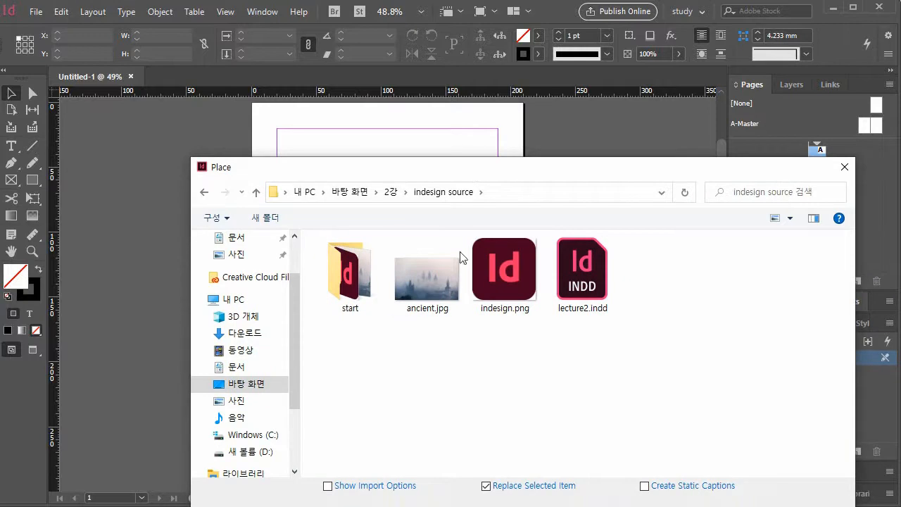
{"action": "left_click", "coordinate": [421, 283]}
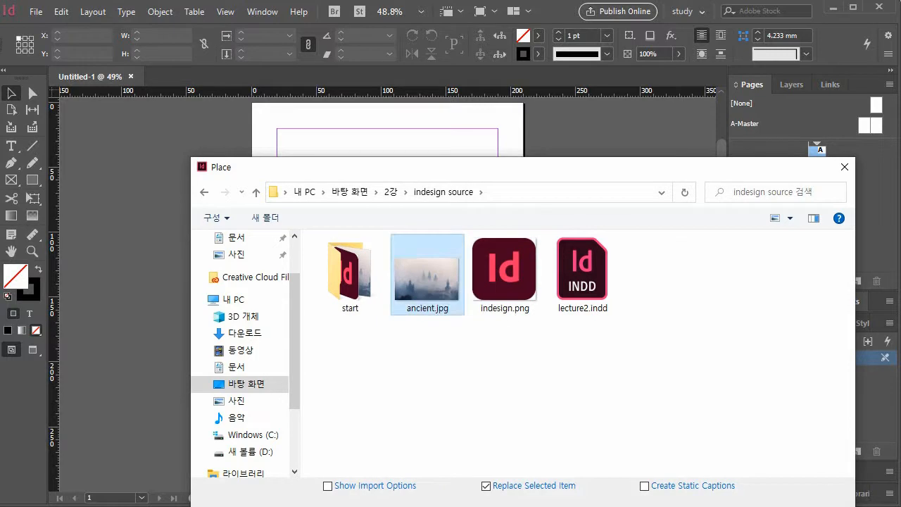
{"action": "key", "text": "Return"}
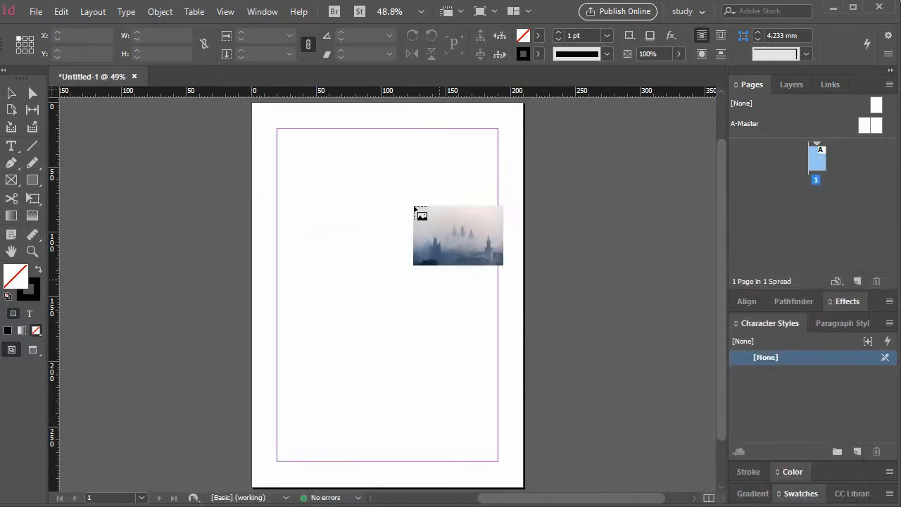
{"action": "left_click", "coordinate": [293, 149]}
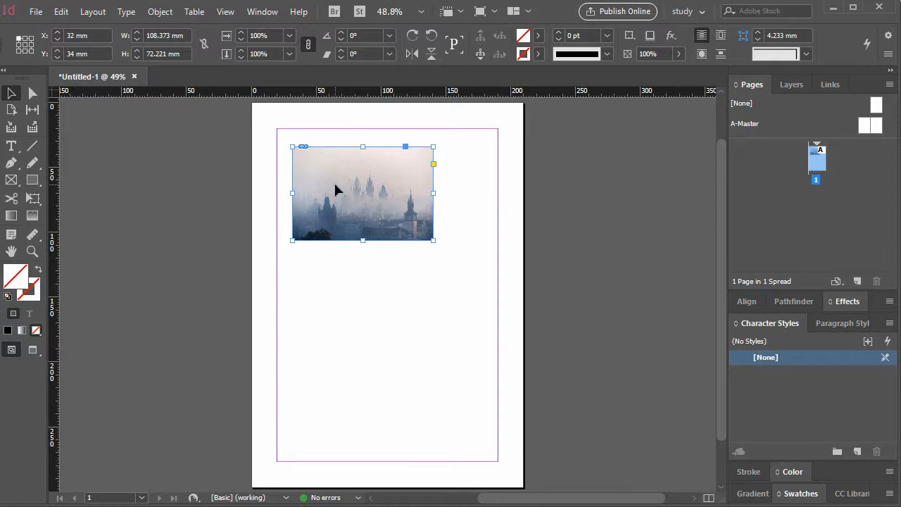
Step: Draw a rectangular frame about 125 × 103 mm below the photo and place indesign.png in it
{"action": "left_click", "coordinate": [13, 182]}
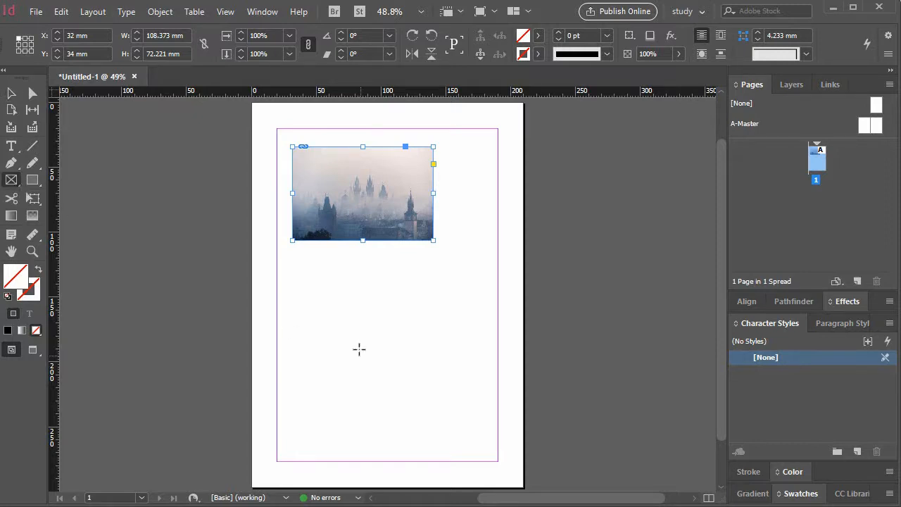
{"action": "left_click_drag", "start_coordinate": [300, 263], "coordinate": [463, 396]}
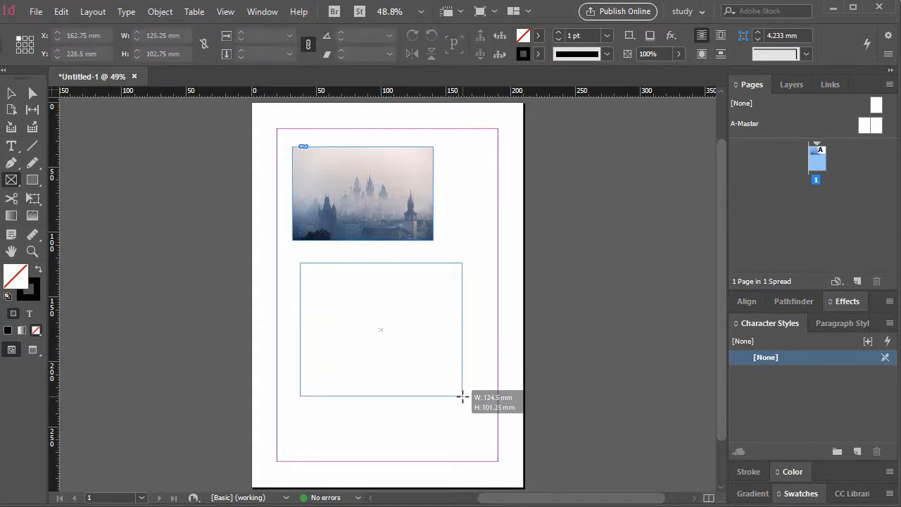
{"action": "left_click_drag", "start_coordinate": [462, 397], "coordinate": [462, 396]}
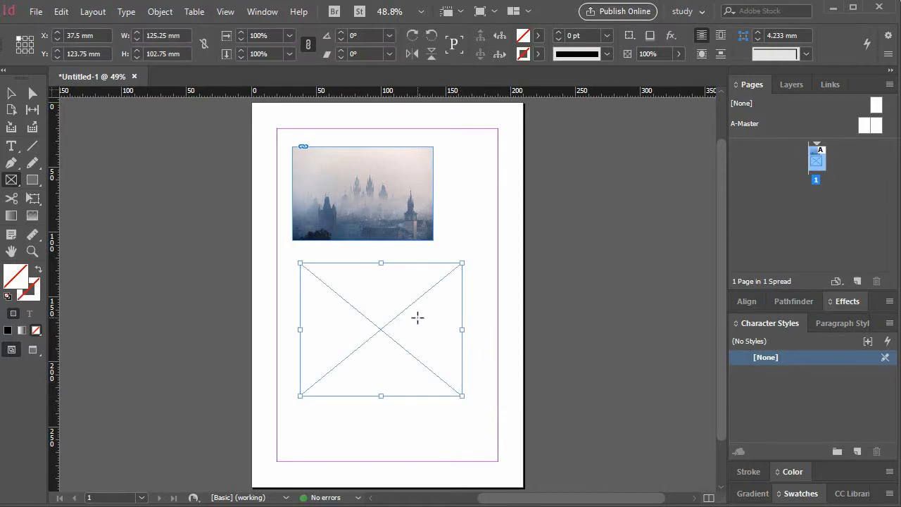
{"action": "key", "text": "ctrl+d"}
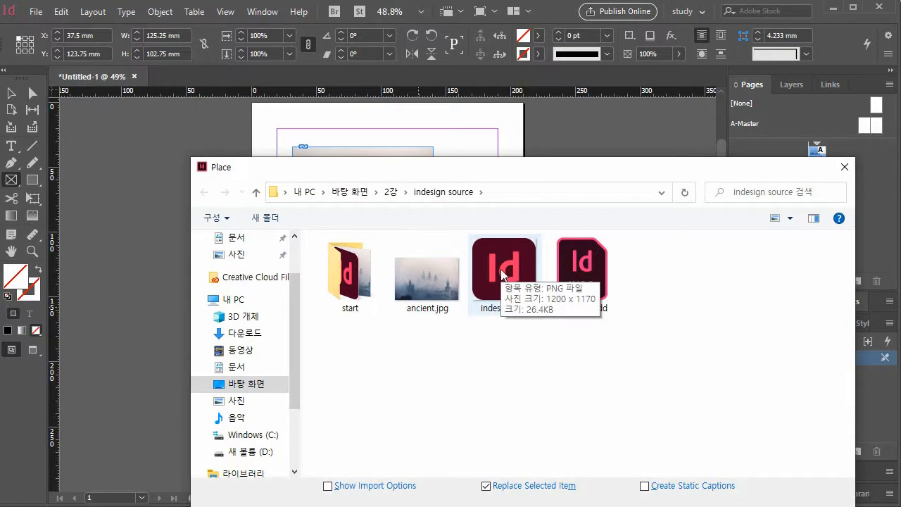
{"action": "left_click", "coordinate": [503, 274]}
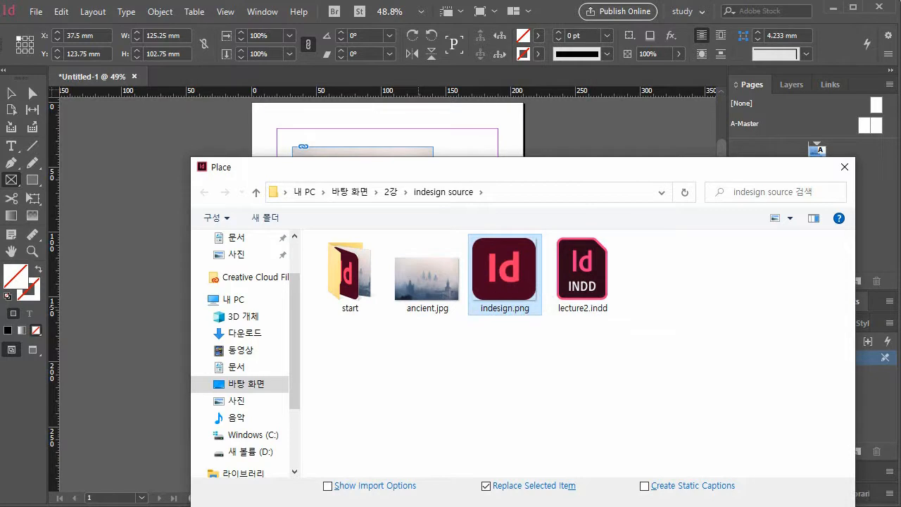
{"action": "double_click", "coordinate": [533, 295]}
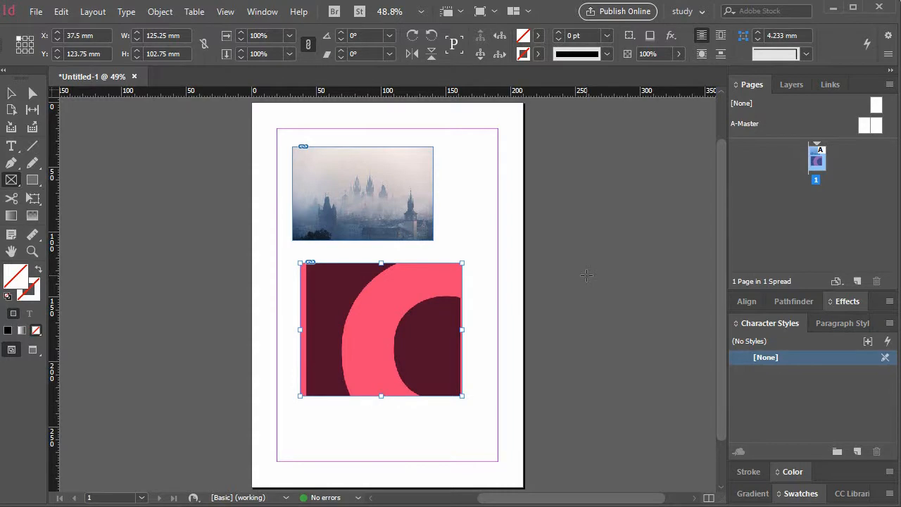
Step: Delete the frame holding indesign.png and remove only the image content from the ancient.jpg frame
{"action": "key", "text": "ctrl+="}
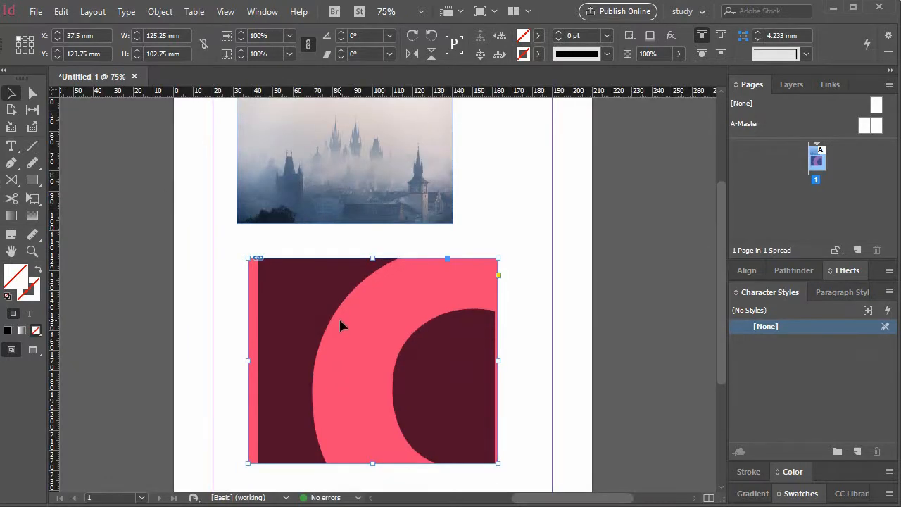
{"action": "key", "text": "Delete"}
{"action": "left_click", "coordinate": [380, 186]}
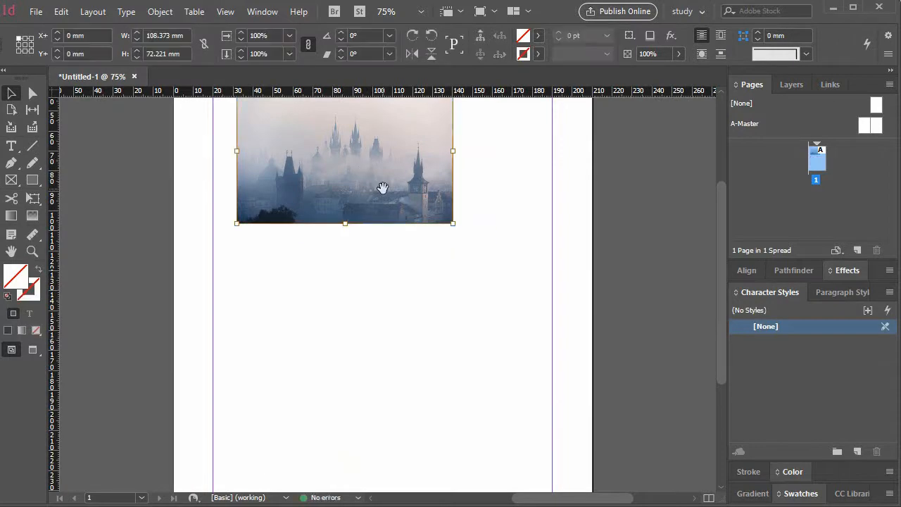
{"action": "scroll", "coordinate": [299, 201], "scroll_direction": "up", "scroll_amount": 2}
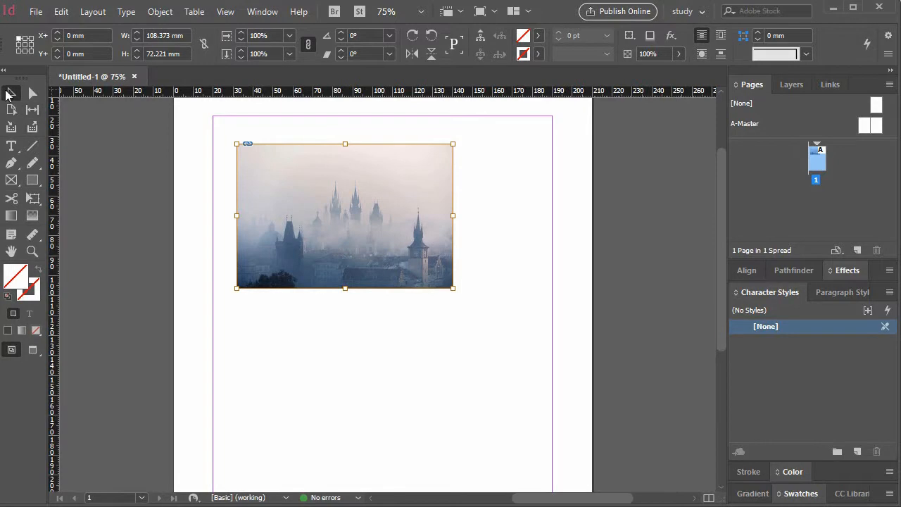
{"action": "left_click", "coordinate": [317, 235]}
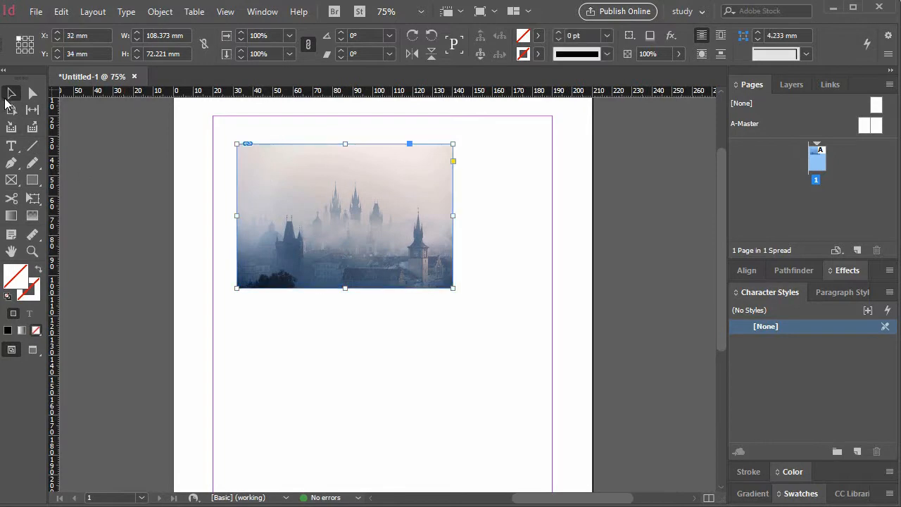
{"action": "left_click", "coordinate": [337, 215]}
{"action": "key", "text": "Delete"}
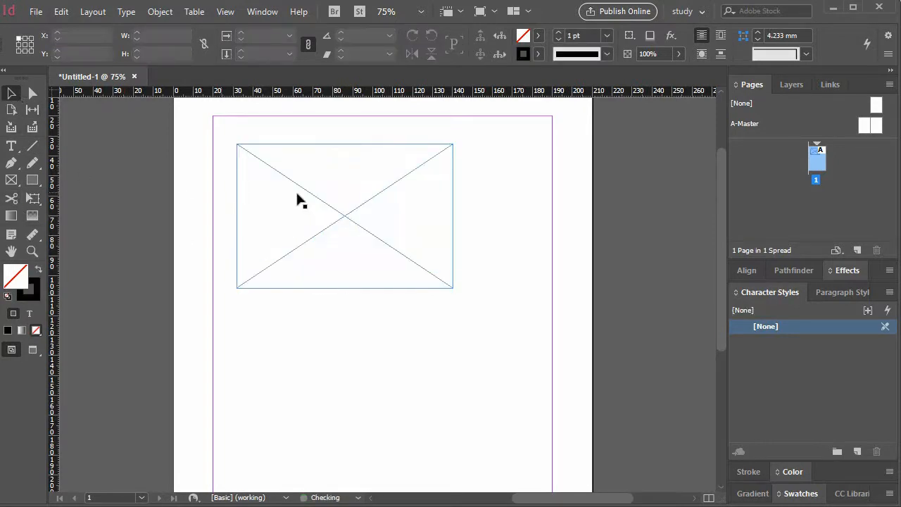
Step: Place ancient.jpg into the emptied rectangular frame
{"action": "left_click", "coordinate": [315, 215]}
{"action": "left_click", "coordinate": [35, 12]}
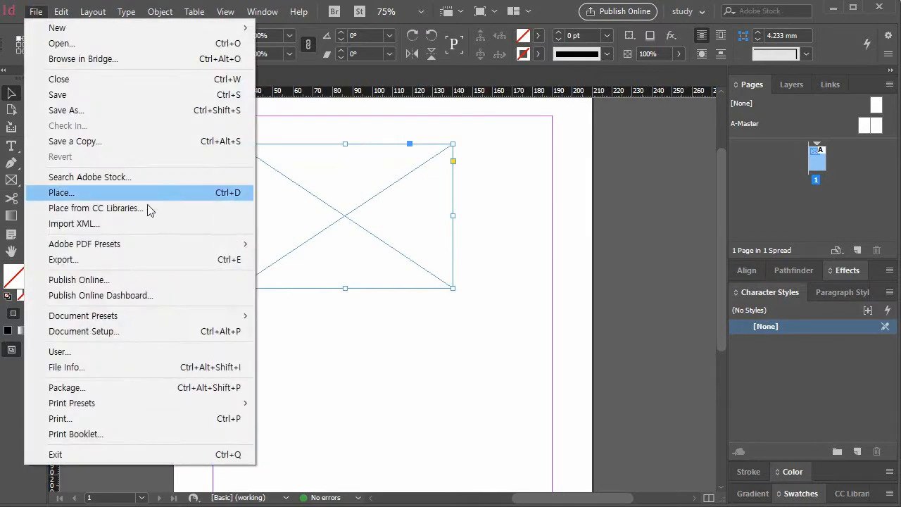
{"action": "left_click", "coordinate": [184, 195]}
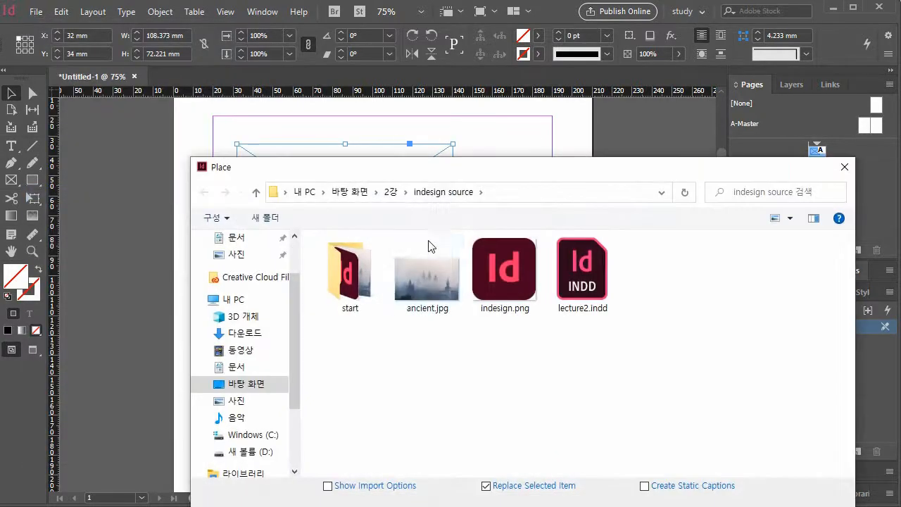
{"action": "double_click", "coordinate": [423, 288]}
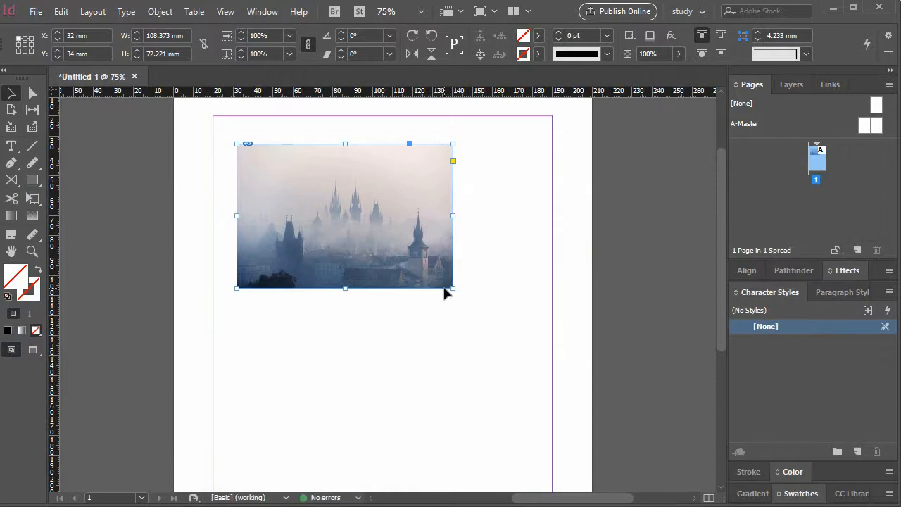
Step: Enlarge only the photo's frame to about 129 × 104.5 mm and fit the frame back to its content
{"action": "left_click_drag", "start_coordinate": [453, 288], "coordinate": [494, 352]}
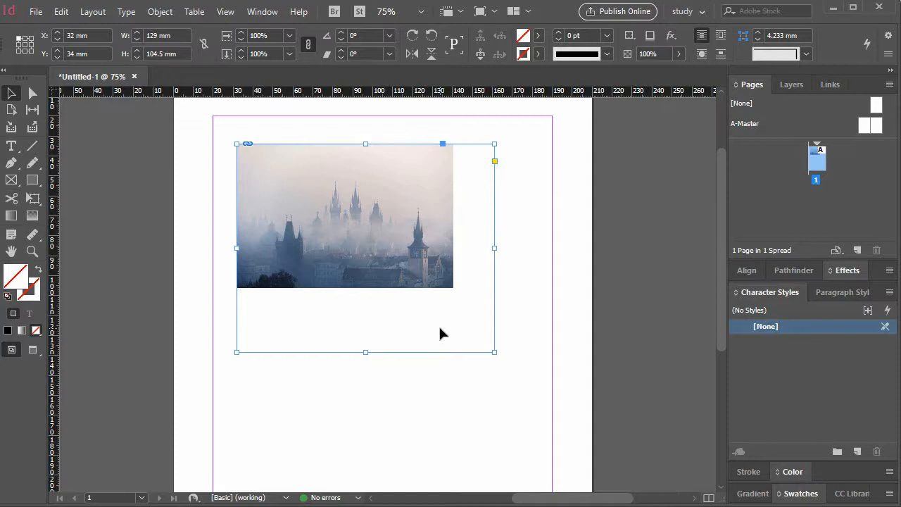
{"action": "key", "text": "ctrl+alt+c"}
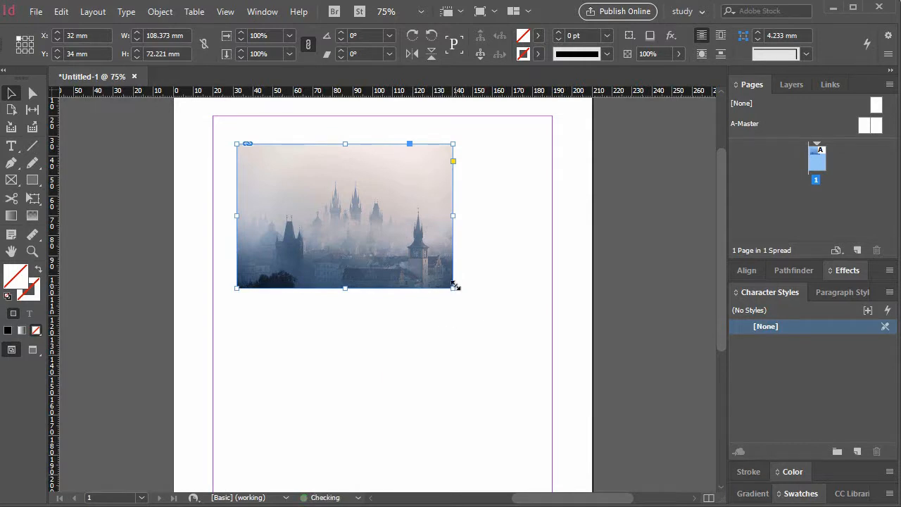
Step: Scale the photo together with its frame to about 140 × 104 mm and move it to about X 23 mm, Y 24 mm
{"action": "left_click_drag", "start_coordinate": [455, 287], "coordinate": [516, 351]}
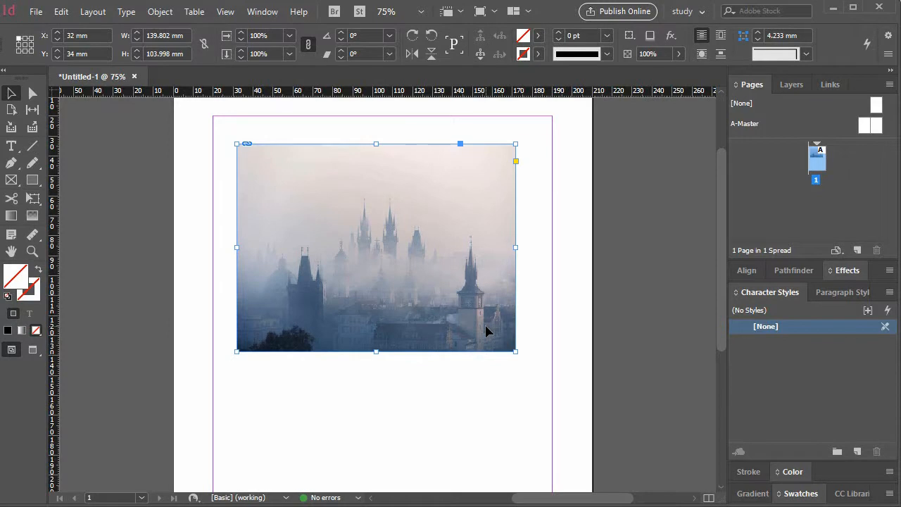
{"action": "left_click_drag", "start_coordinate": [421, 272], "coordinate": [406, 259]}
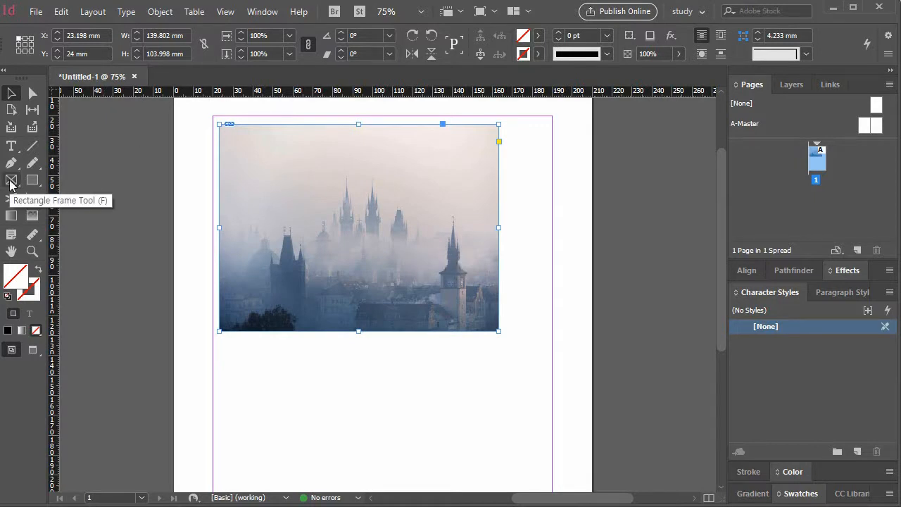
Step: Delete the placed photo and draw a circular frame about 80 mm in diameter with the Ellipse Frame tool in the upper half of the page
{"action": "key", "text": "Delete"}
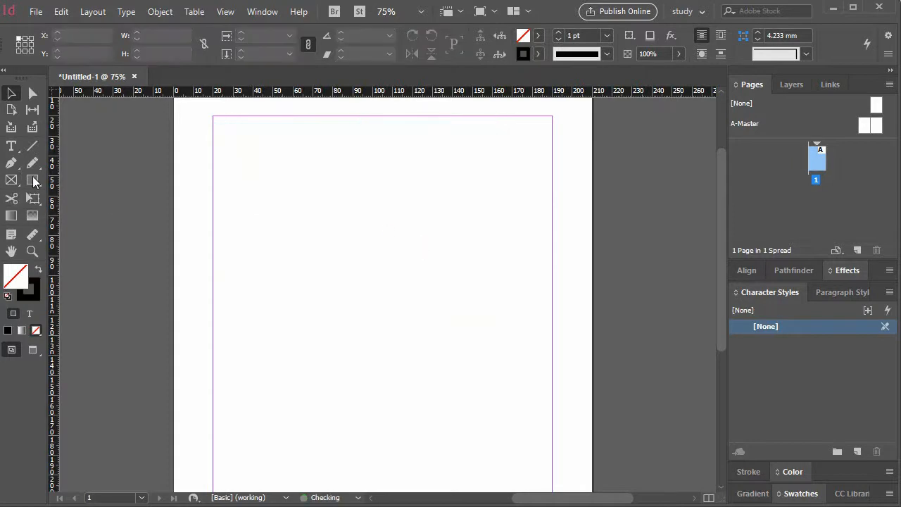
{"action": "left_click", "coordinate": [12, 180]}
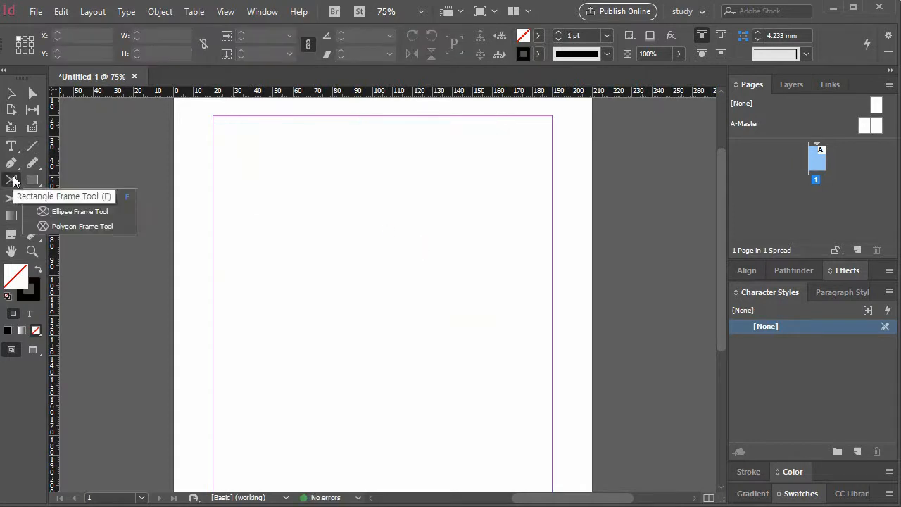
{"action": "left_click", "coordinate": [79, 211]}
{"action": "left_click_drag", "start_coordinate": [274, 188], "coordinate": [434, 346]}
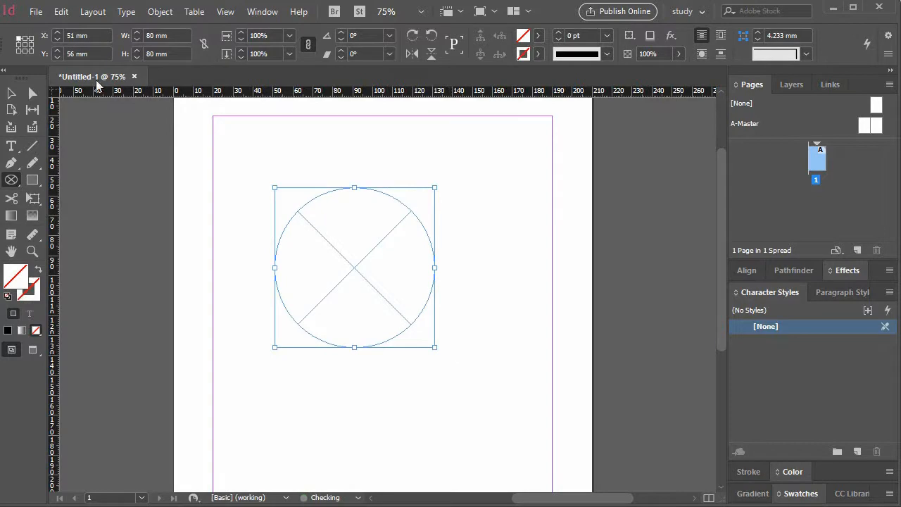
Step: Place ancient.jpg into the circular frame
{"action": "key", "text": "v"}
{"action": "key", "text": "ctrl+d"}
{"action": "left_click", "coordinate": [423, 281]}
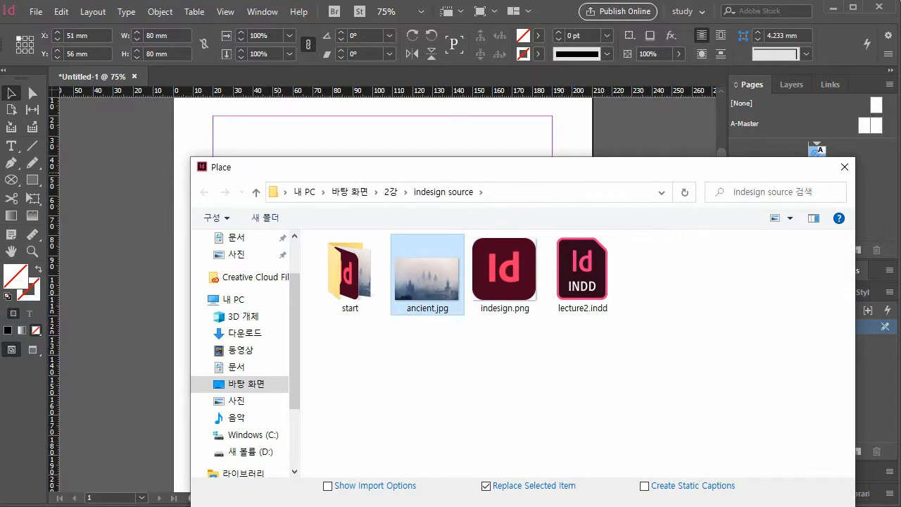
{"action": "key", "text": "Return"}
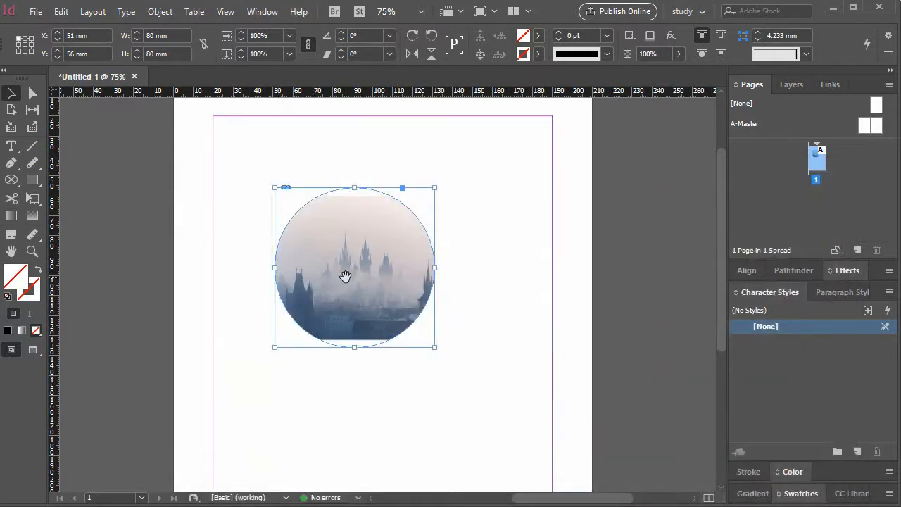
Step: Shift the photo slightly inside the circular frame, fit it with Fill Frame Proportionally, and deselect everything
{"action": "left_click", "coordinate": [352, 271]}
{"action": "mouse_move", "coordinate": [361, 260]}
{"action": "left_mouse_down"}
{"action": "mouse_move", "coordinate": [355, 252]}
{"action": "mouse_move", "coordinate": [361, 280]}
{"action": "mouse_move", "coordinate": [357, 252]}
{"action": "left_mouse_up"}
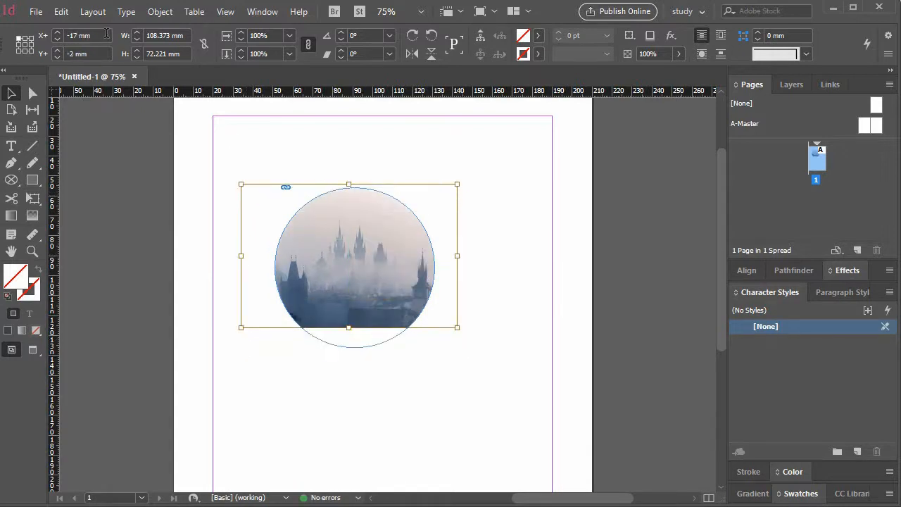
{"action": "left_click", "coordinate": [157, 13]}
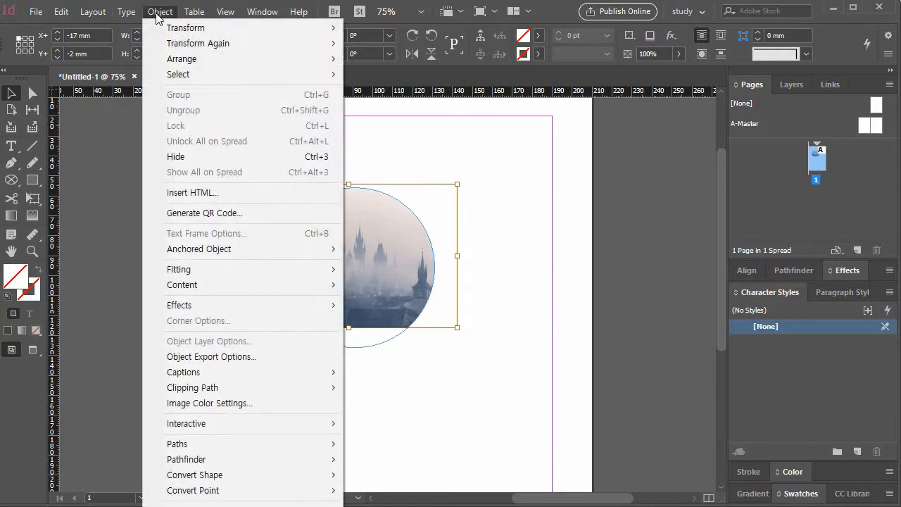
{"action": "mouse_move", "coordinate": [243, 273]}
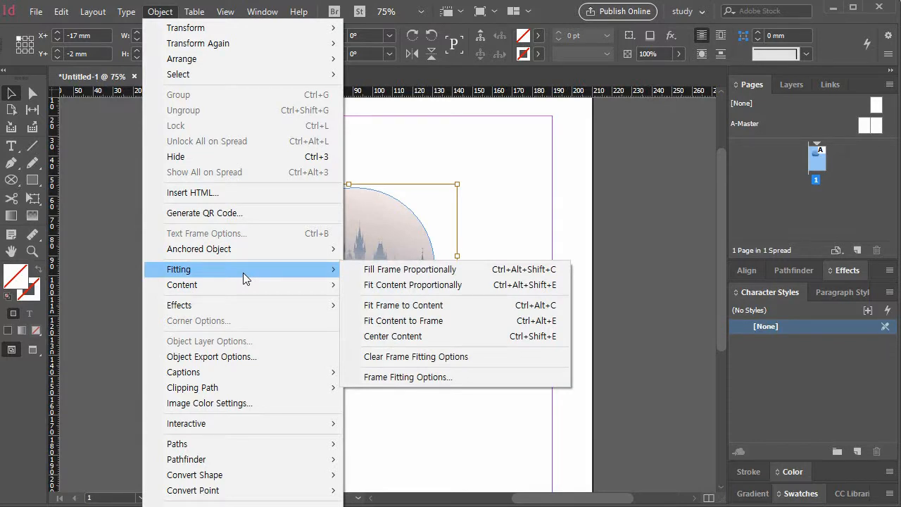
{"action": "left_click", "coordinate": [396, 268]}
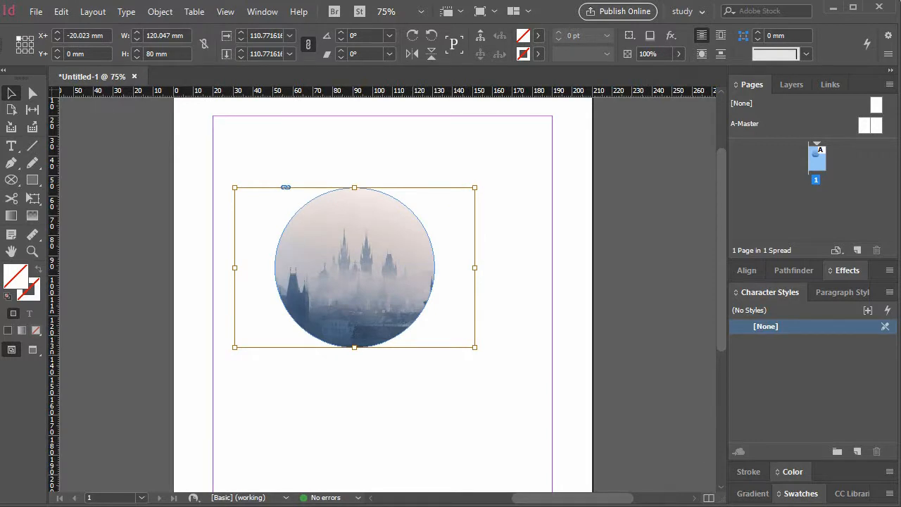
{"action": "key", "text": "ctrl+shift+a"}
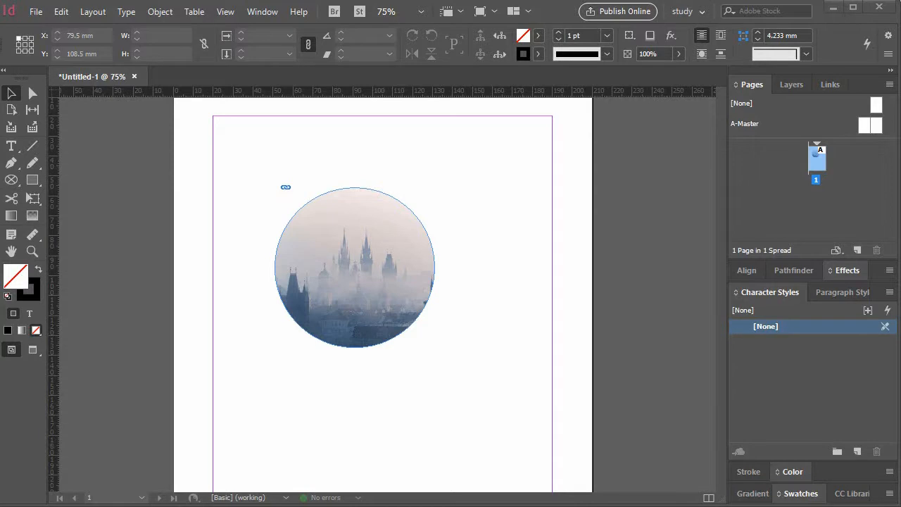
Step: Reposition only the photo inside the circular frame to about X+ -14 mm, Y+ 0 mm, keeping the circle fully covered
{"action": "left_click", "coordinate": [356, 264]}
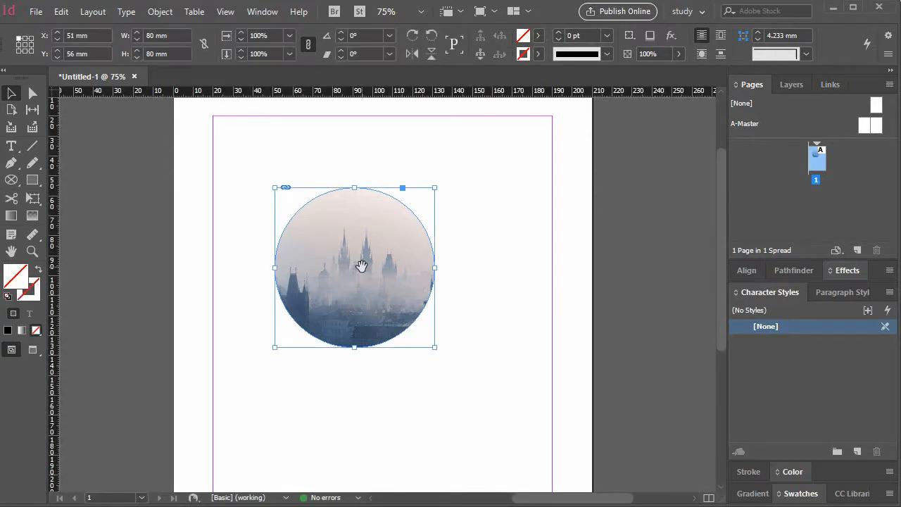
{"action": "left_click", "coordinate": [346, 379]}
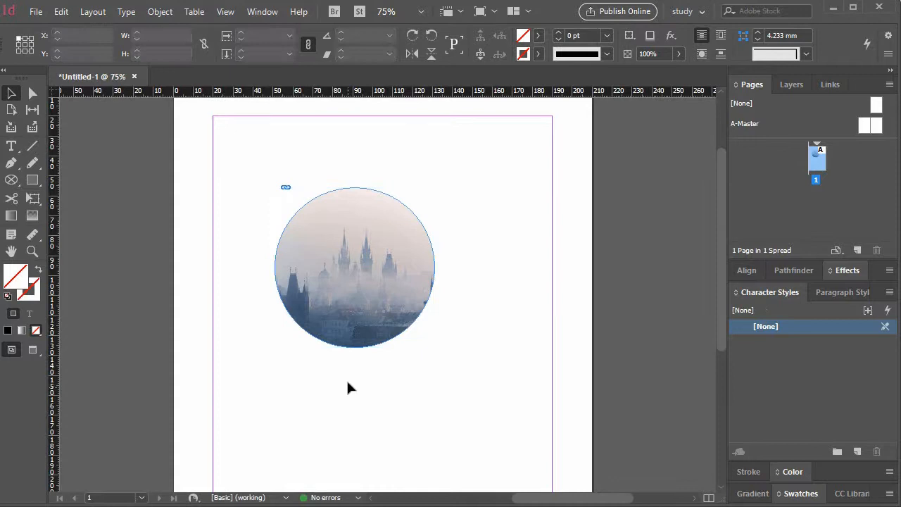
{"action": "double_click", "coordinate": [317, 248]}
{"action": "mouse_move", "coordinate": [363, 267]}
{"action": "left_mouse_down"}
{"action": "mouse_move", "coordinate": [378, 242]}
{"action": "mouse_move", "coordinate": [364, 249]}
{"action": "mouse_move", "coordinate": [355, 298]}
{"action": "mouse_move", "coordinate": [357, 263]}
{"action": "left_mouse_up"}
{"action": "key", "text": "Escape"}
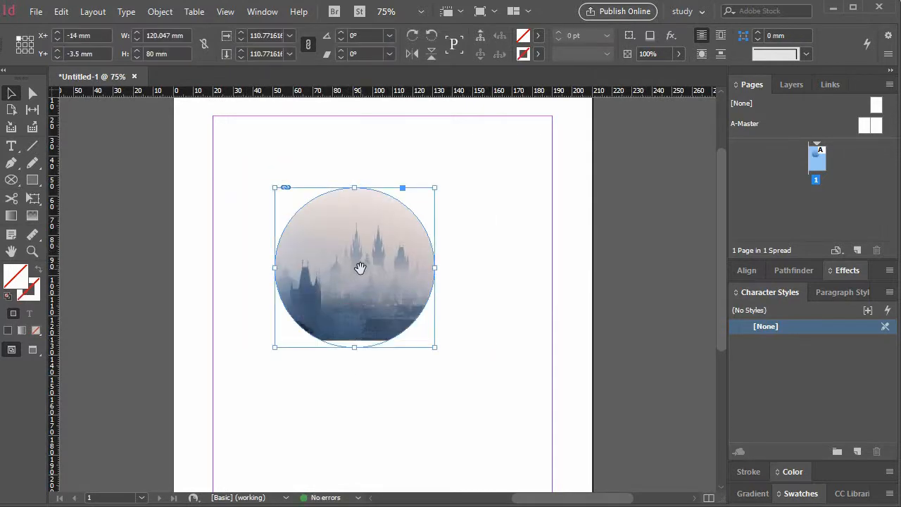
{"action": "left_click", "coordinate": [360, 364]}
{"action": "left_click", "coordinate": [354, 303]}
{"action": "left_click", "coordinate": [354, 271]}
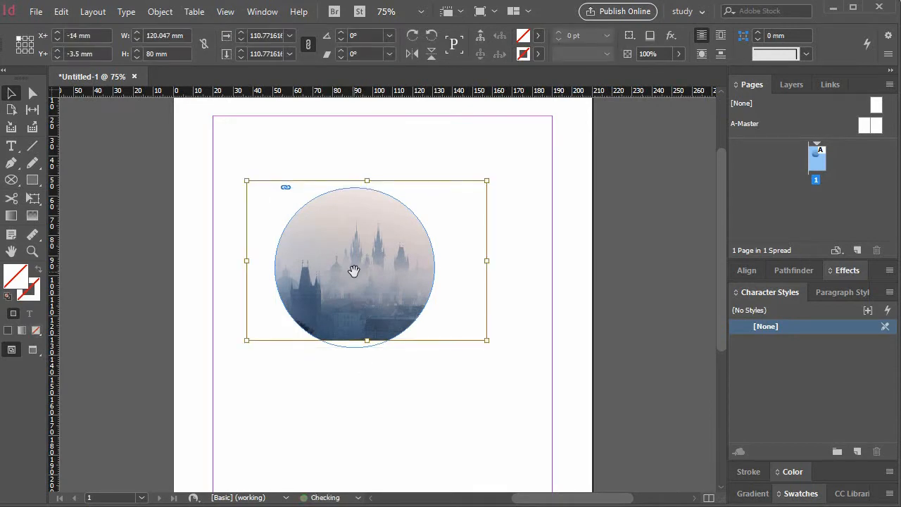
{"action": "mouse_move", "coordinate": [354, 275]}
{"action": "left_mouse_down"}
{"action": "mouse_move", "coordinate": [353, 291]}
{"action": "mouse_move", "coordinate": [355, 282]}
{"action": "left_mouse_up"}
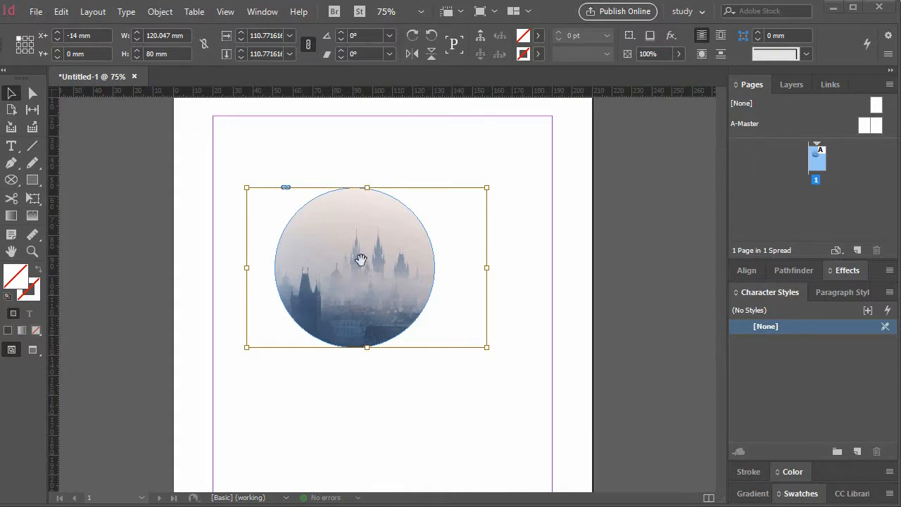
Step: Display the document's list of linked files and launch Adobe Photoshop CS6
{"action": "left_click", "coordinate": [829, 86]}
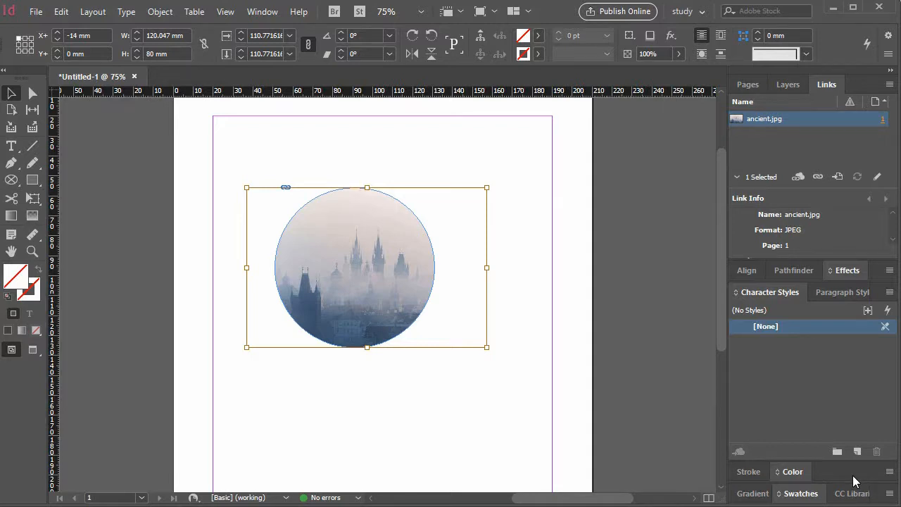
{"action": "key", "text": "super"}
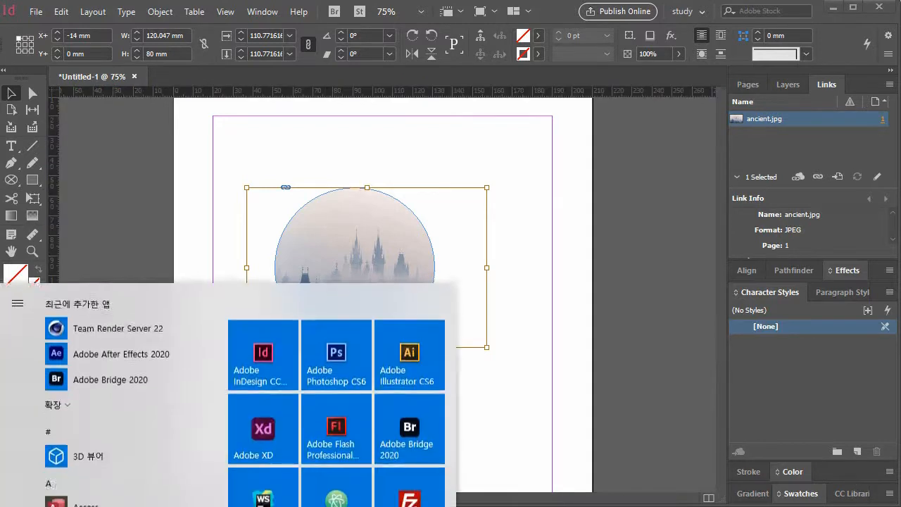
{"action": "left_click", "coordinate": [332, 358]}
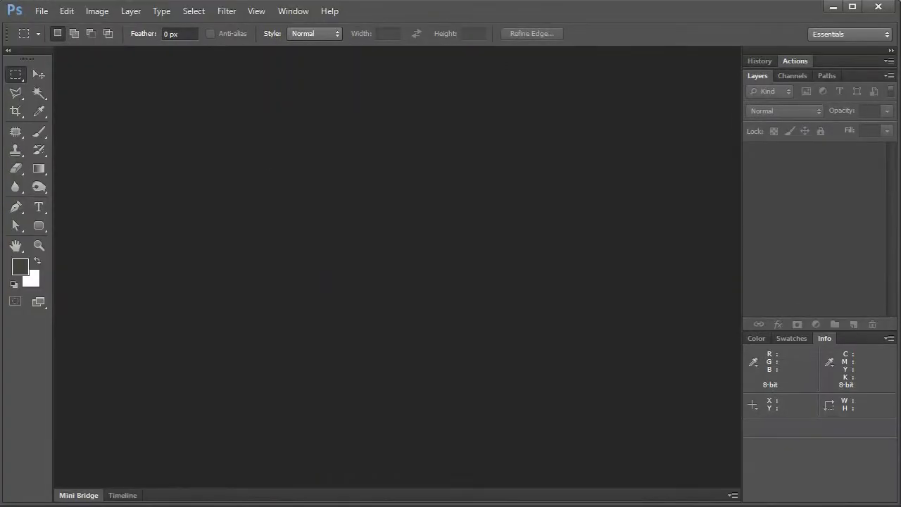
{"action": "key", "text": "alt+Tab"}
{"action": "left_click", "coordinate": [426, 195]}
{"action": "key", "text": "Return"}
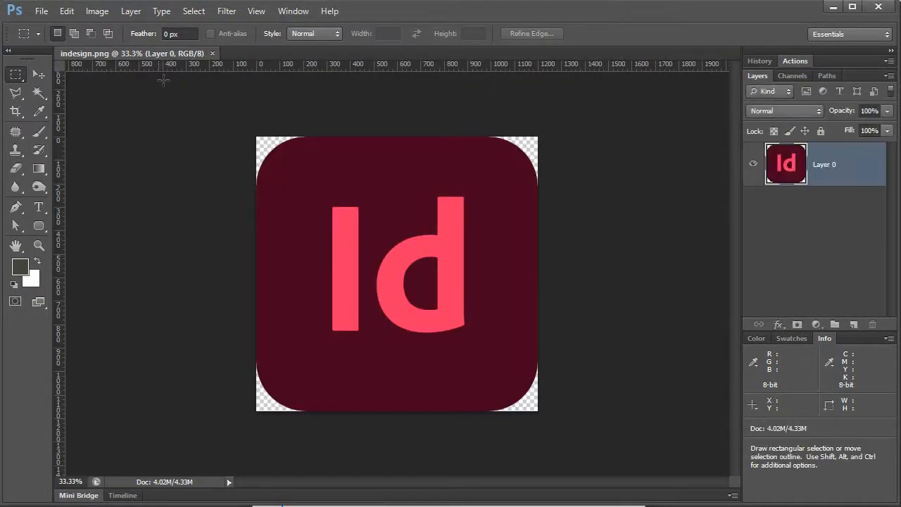
{"action": "left_click", "coordinate": [212, 52]}
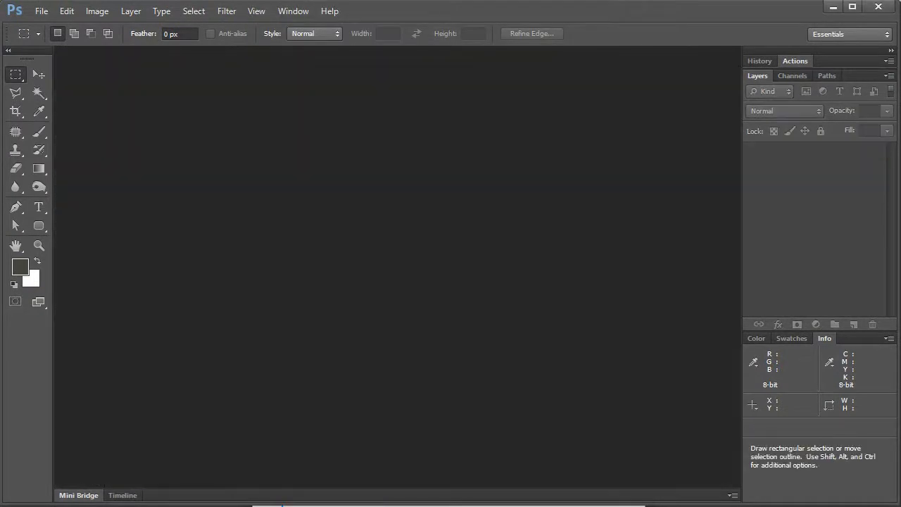
Step: Open ancient.jpg from the source folder in Photoshop and desaturate it
{"action": "key", "text": "alt+Tab"}
{"action": "left_click_drag", "start_coordinate": [444, 184], "coordinate": [169, 245]}
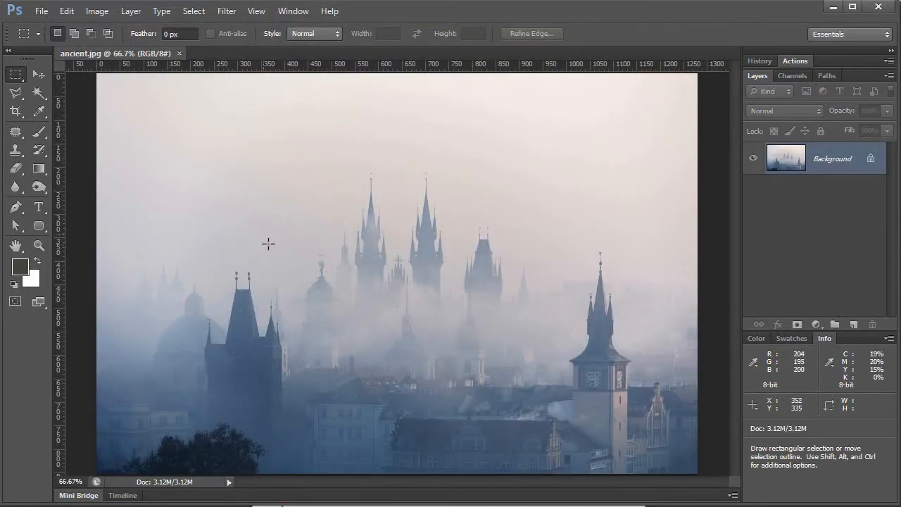
{"action": "left_click", "coordinate": [66, 12]}
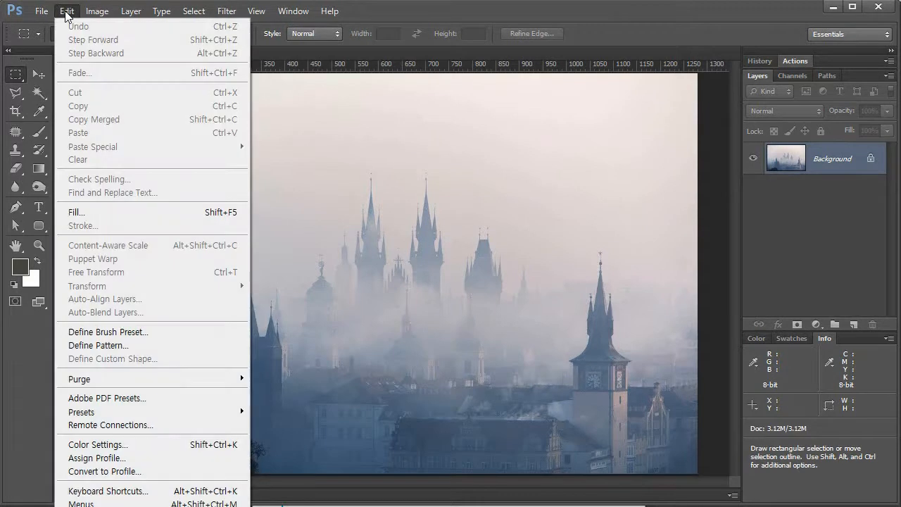
{"action": "mouse_move", "coordinate": [98, 12]}
{"action": "mouse_move", "coordinate": [116, 28]}
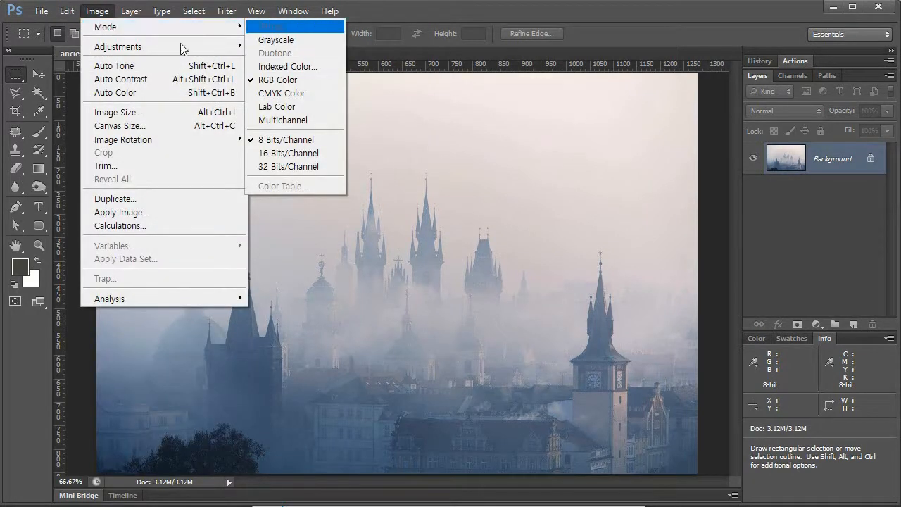
{"action": "mouse_move", "coordinate": [182, 48]}
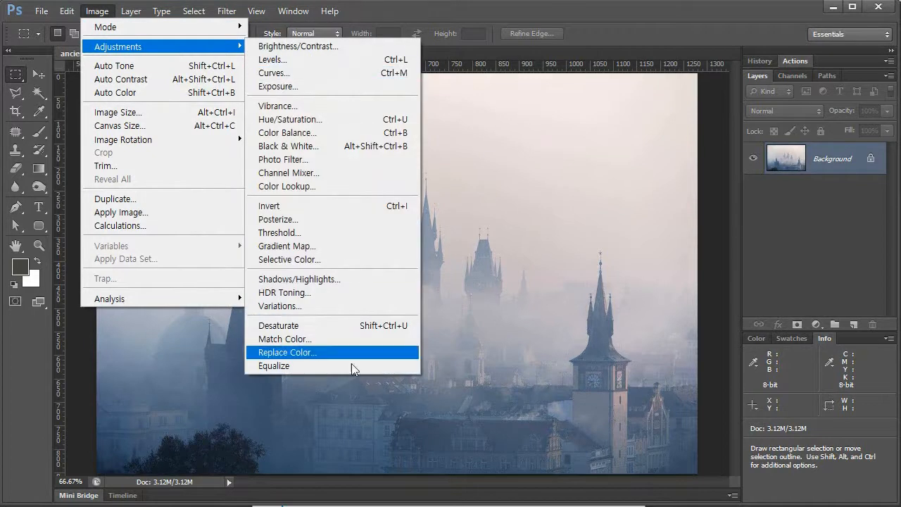
{"action": "left_click", "coordinate": [342, 326]}
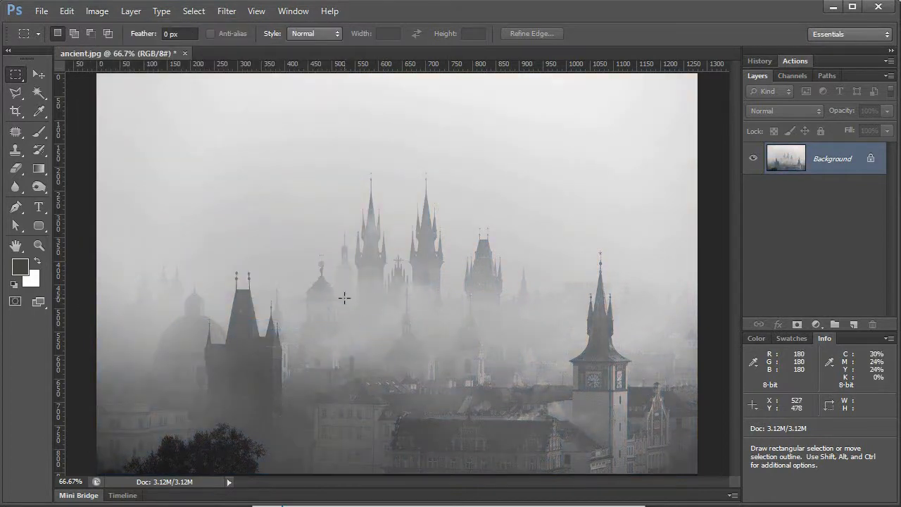
Step: Save ancient.jpg as a progressive JPEG at quality 12, and switch to InDesign to update its modified link
{"action": "key", "text": "ctrl+s"}
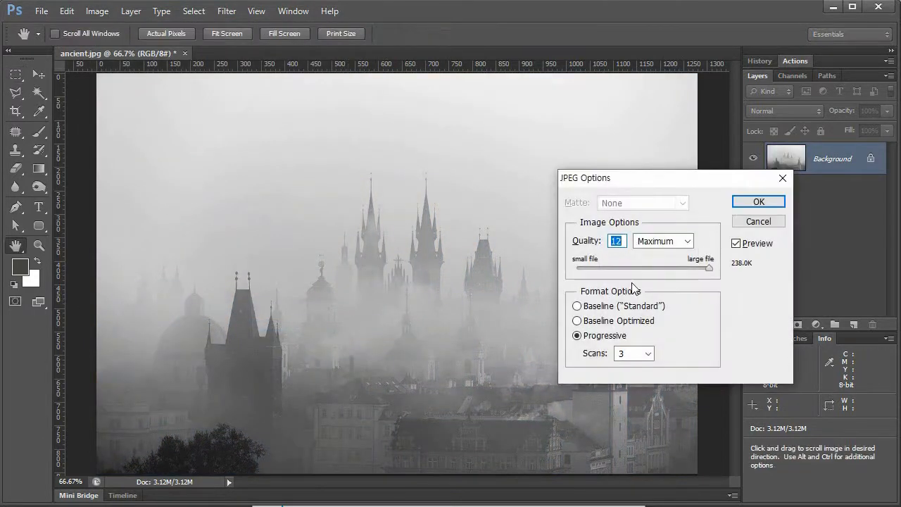
{"action": "left_click", "coordinate": [774, 203]}
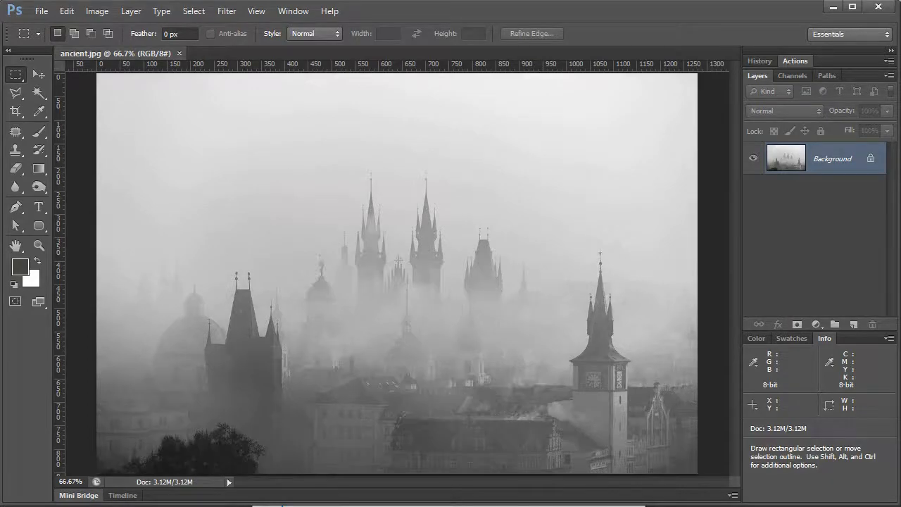
{"action": "key", "text": "alt+Tab"}
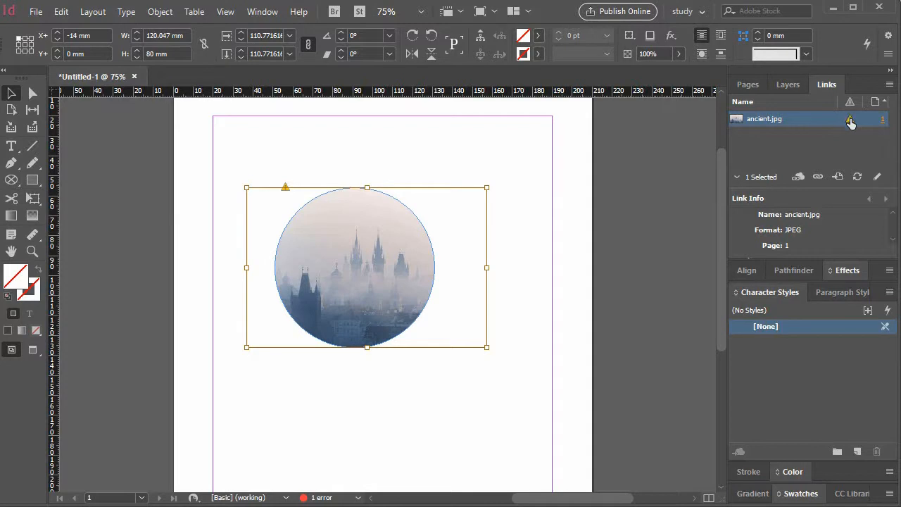
{"action": "left_click", "coordinate": [851, 122]}
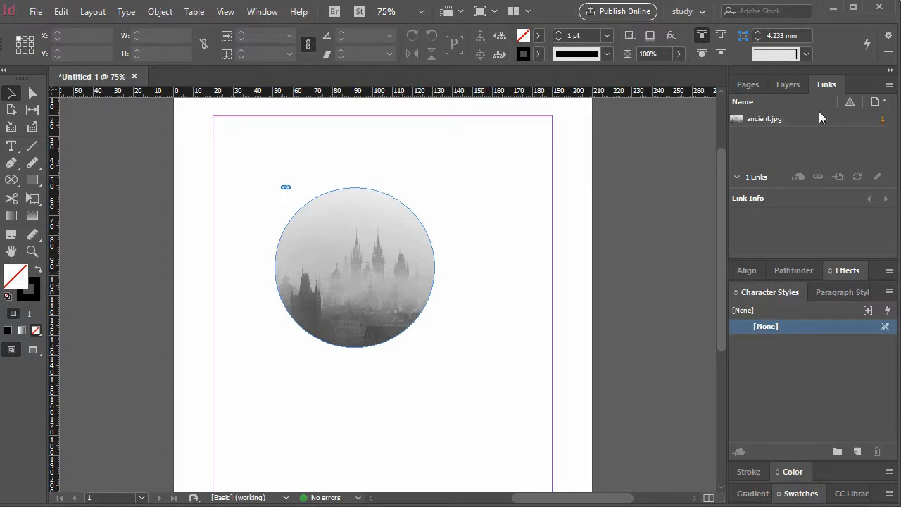
Step: Embed the linked ancient.jpg in the document
{"action": "left_click", "coordinate": [787, 119]}
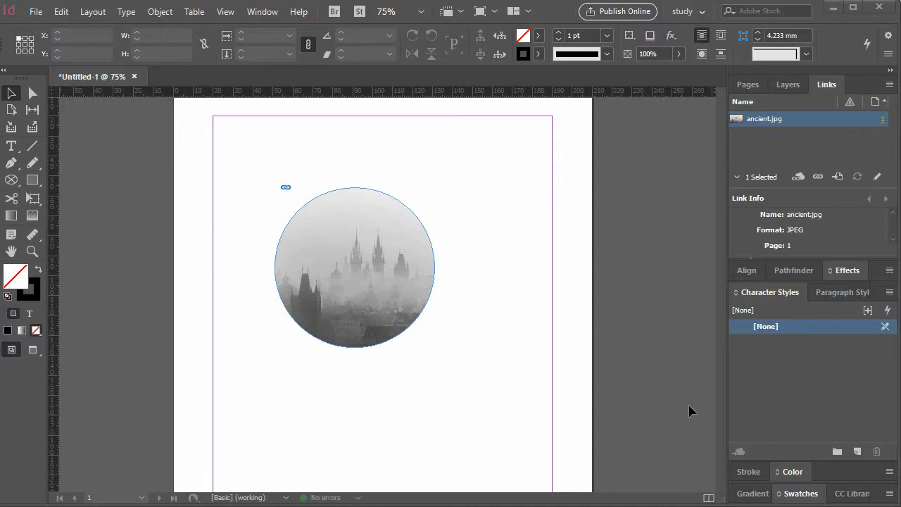
{"action": "right_click", "coordinate": [846, 122]}
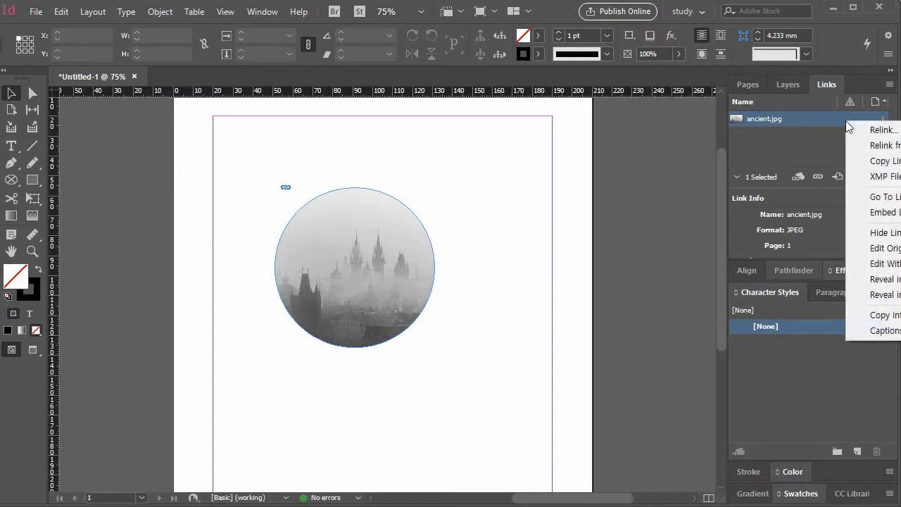
{"action": "right_click", "coordinate": [793, 117]}
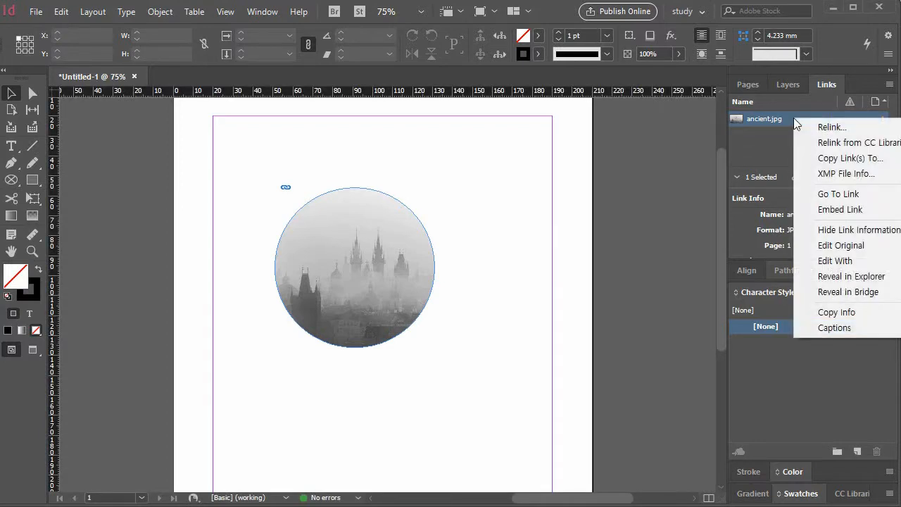
{"action": "right_click", "coordinate": [749, 119]}
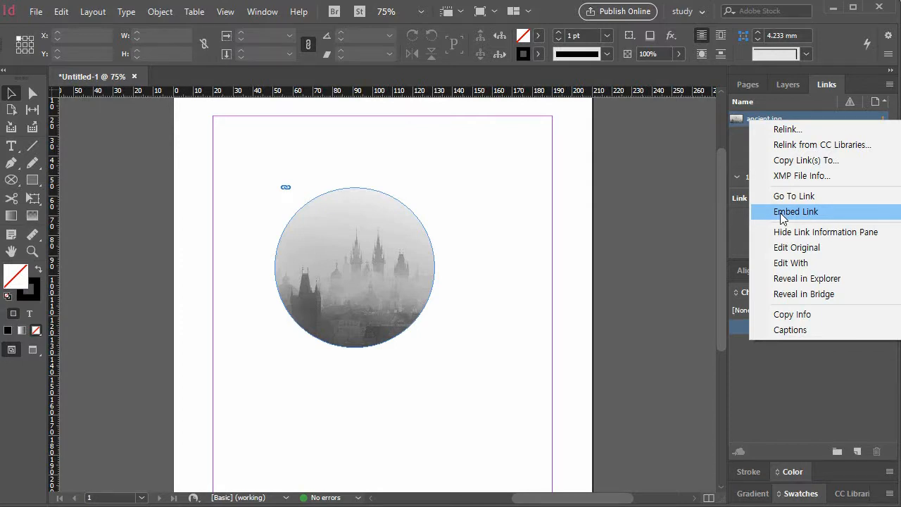
{"action": "left_click", "coordinate": [780, 212]}
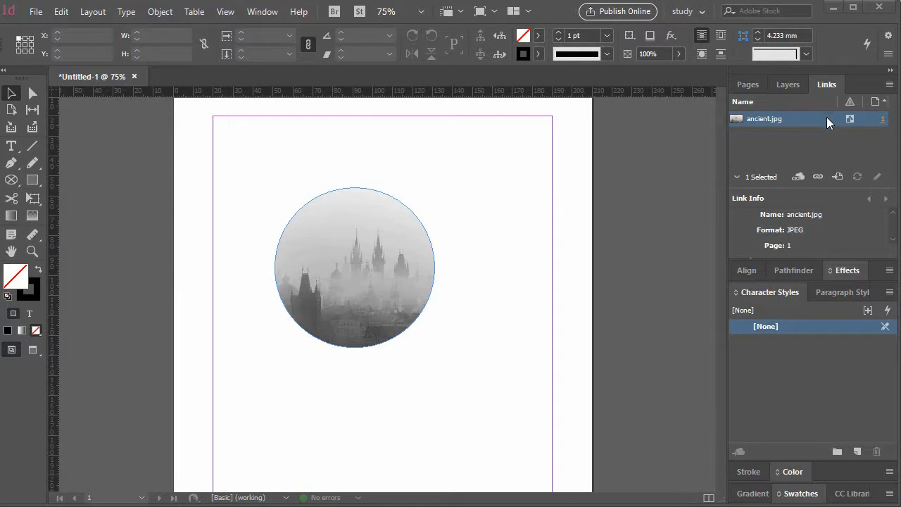
Step: Relink the embedded ancient.jpg to the ancient.jpg file in the 2강 > indesign source folder on the desktop
{"action": "right_click", "coordinate": [788, 119]}
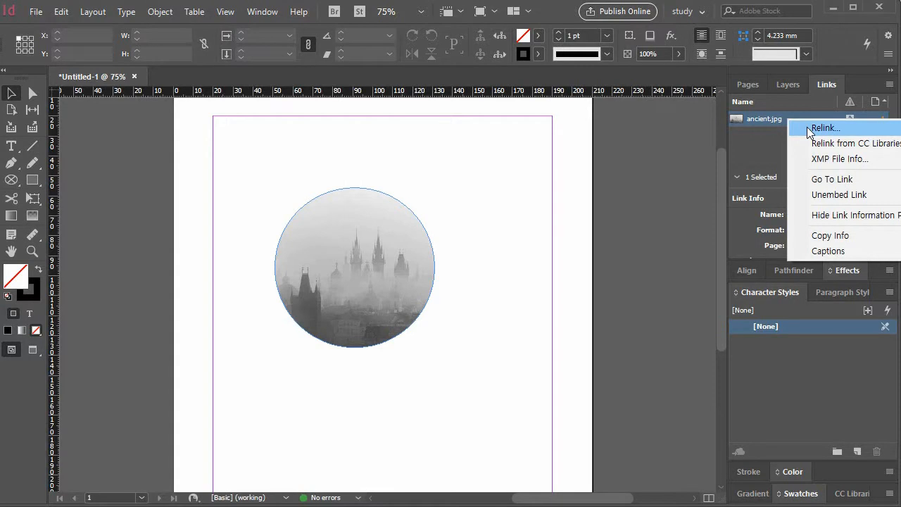
{"action": "left_click", "coordinate": [810, 131]}
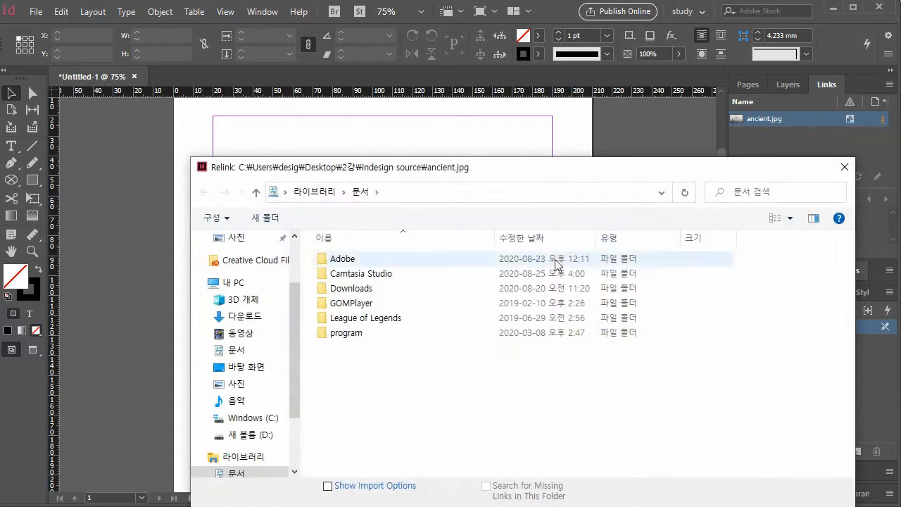
{"action": "left_click", "coordinate": [237, 369]}
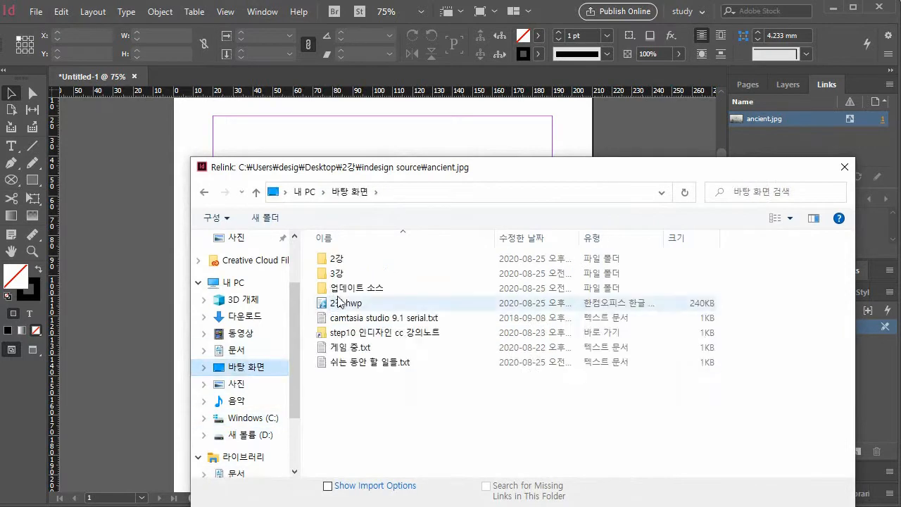
{"action": "double_click", "coordinate": [337, 259]}
{"action": "double_click", "coordinate": [347, 260]}
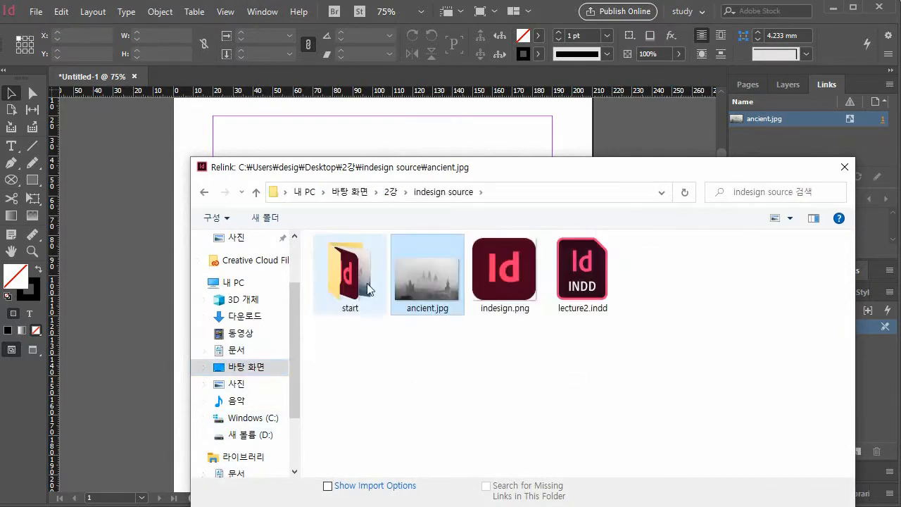
{"action": "key", "text": "Return"}
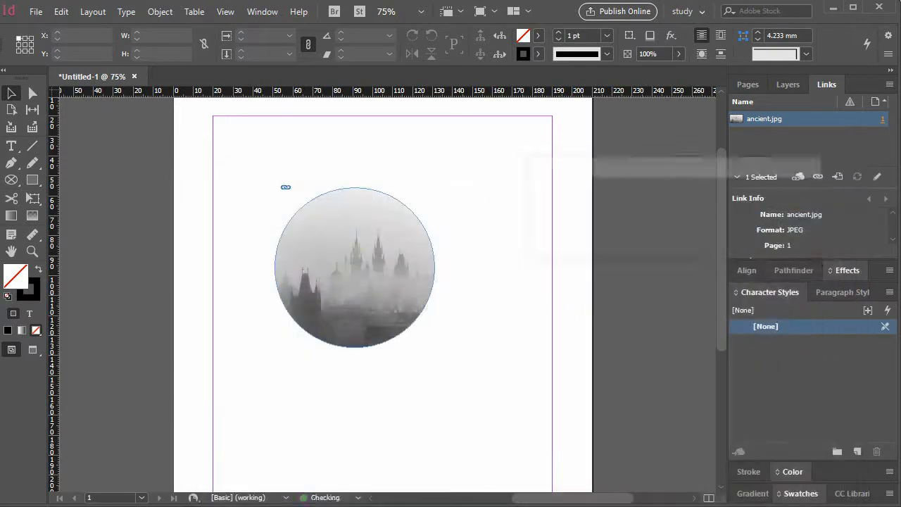
Step: Float the list of linked files over the page and open ancient.jpg for editing with Adobe Photoshop CS6
{"action": "right_click", "coordinate": [847, 121]}
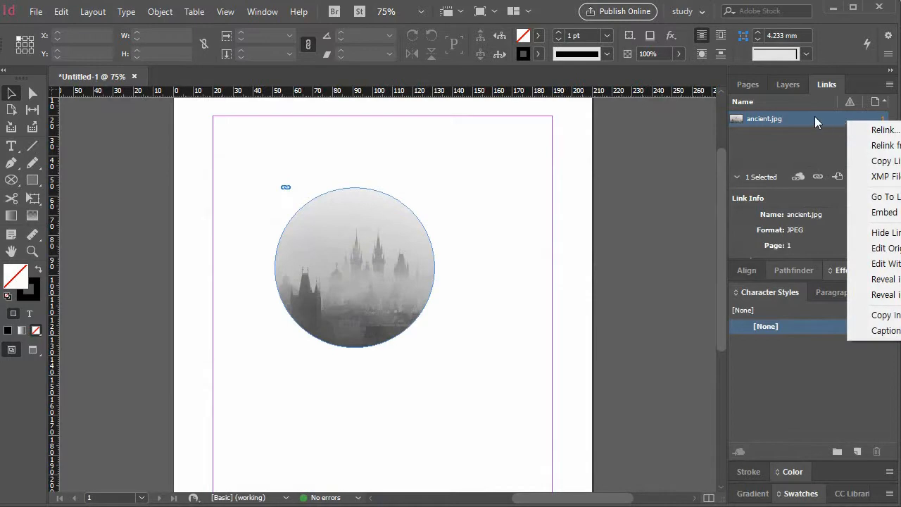
{"action": "right_click", "coordinate": [814, 121]}
{"action": "right_click", "coordinate": [740, 118]}
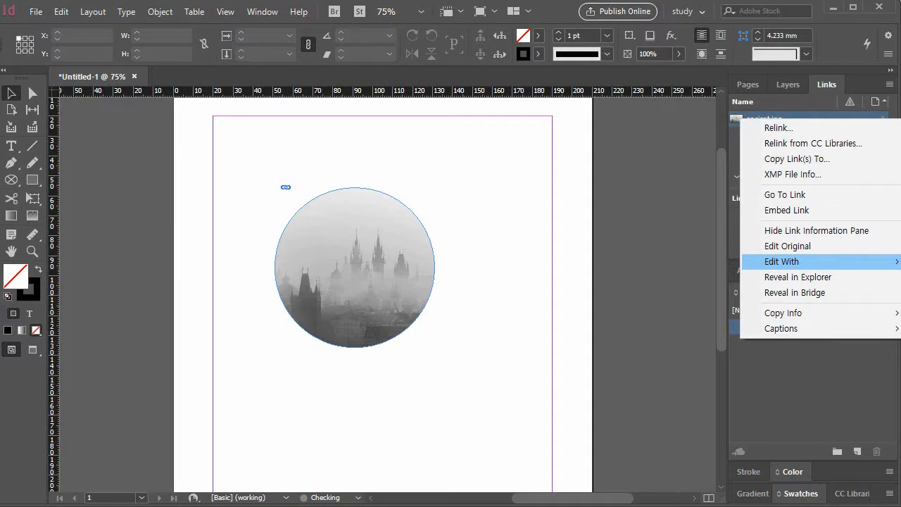
{"action": "left_click", "coordinate": [731, 147]}
{"action": "left_click_drag", "start_coordinate": [829, 82], "coordinate": [287, 97]}
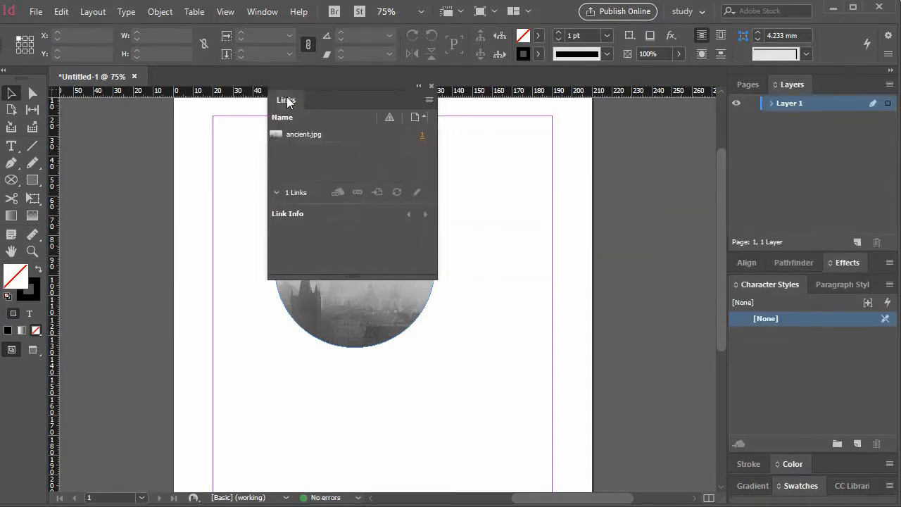
{"action": "right_click", "coordinate": [341, 131]}
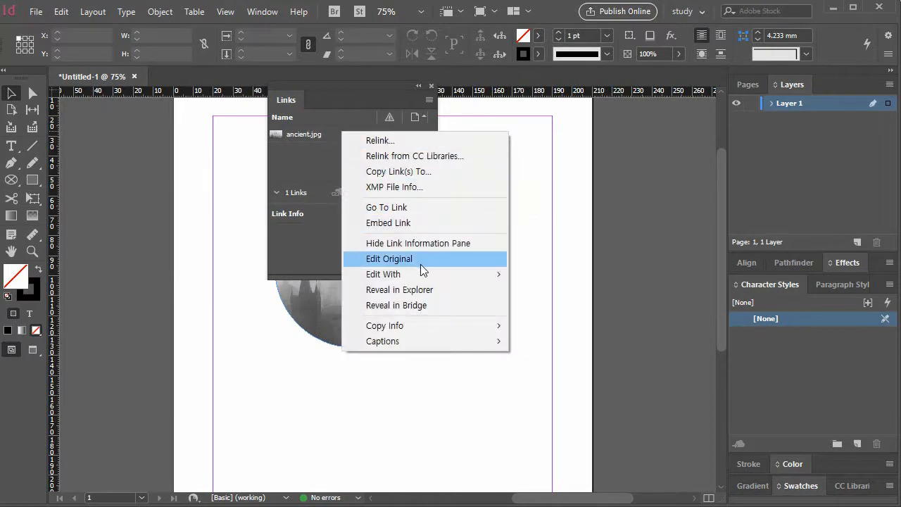
{"action": "mouse_move", "coordinate": [426, 277]}
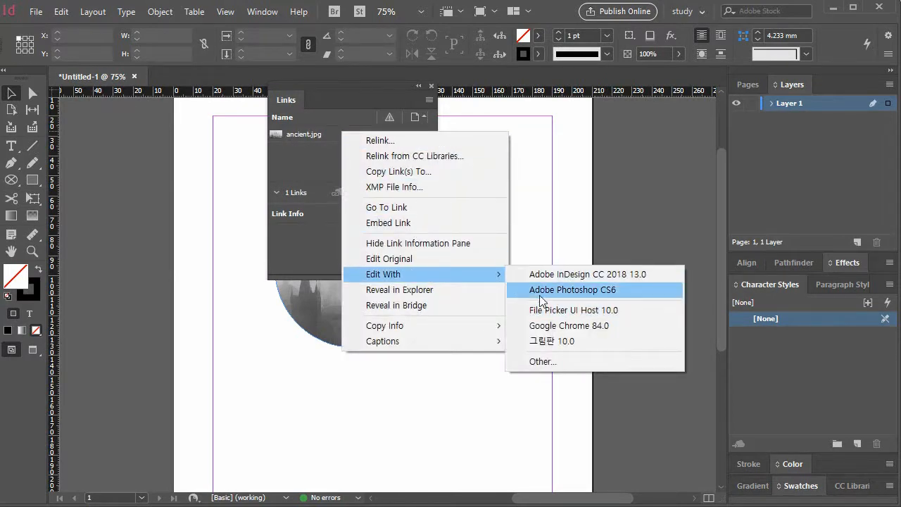
{"action": "left_click", "coordinate": [608, 290]}
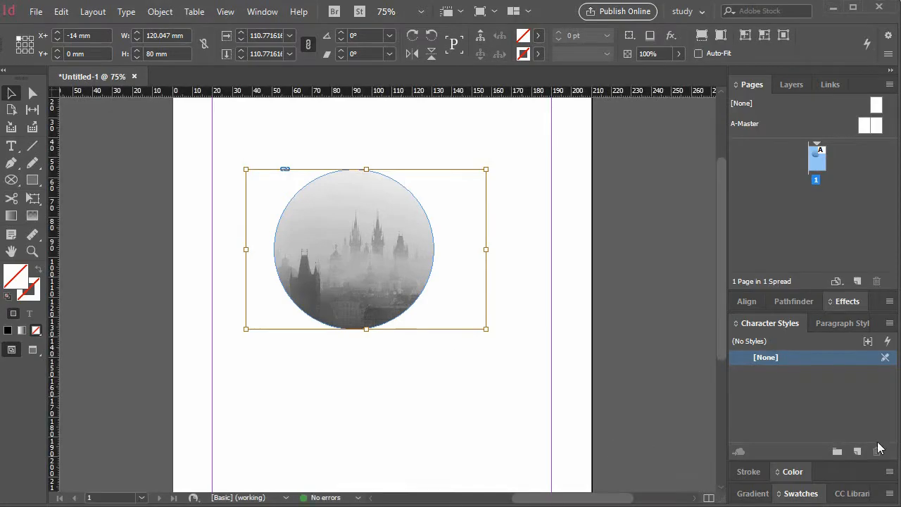
{"action": "left_click", "coordinate": [701, 41]}
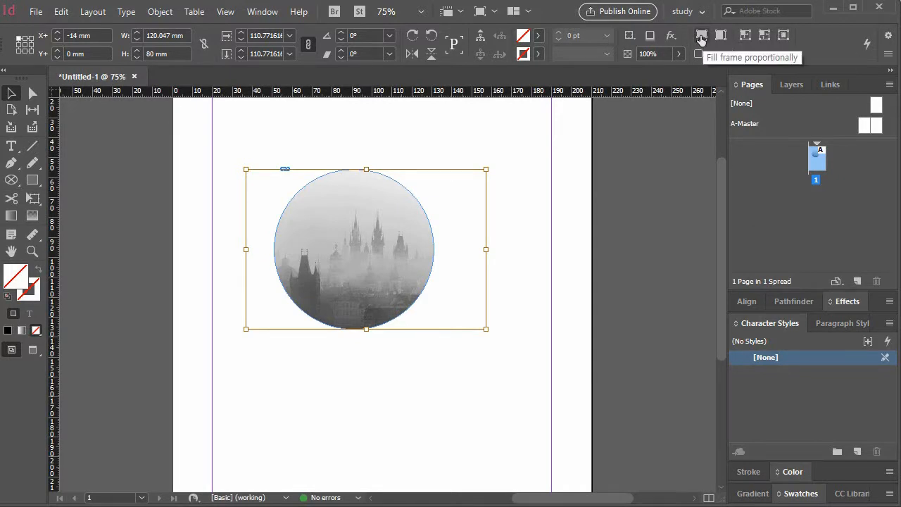
{"action": "left_click", "coordinate": [683, 13]}
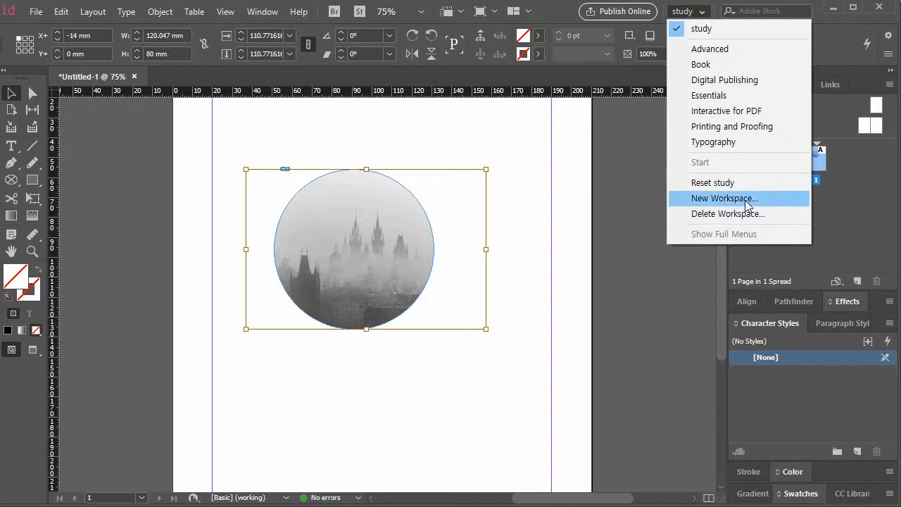
{"action": "left_click", "coordinate": [639, 279]}
{"action": "left_click", "coordinate": [371, 242]}
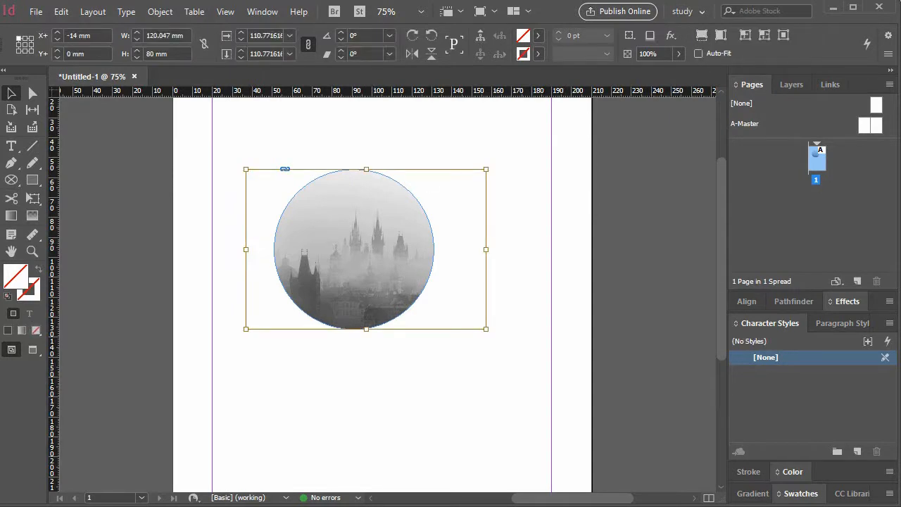
{"action": "key", "text": "ctrl+d"}
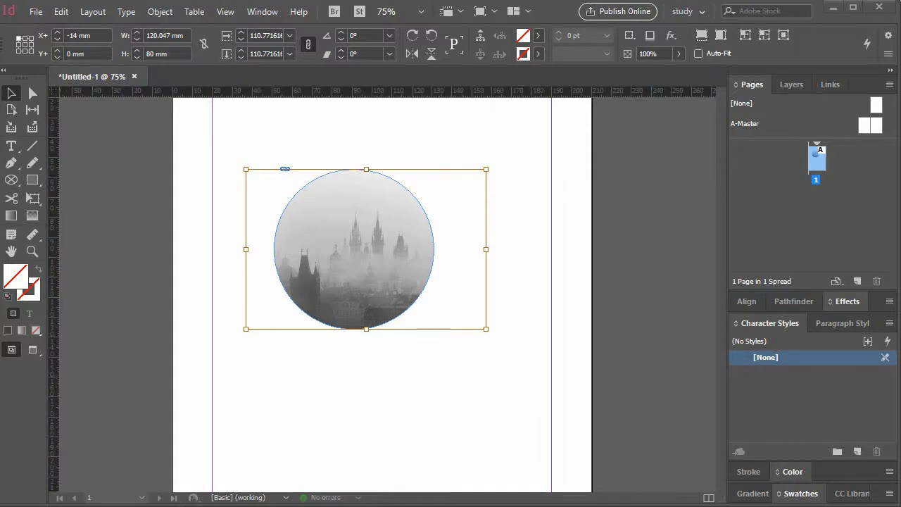
Step: Open 2강.pdf from the 2강 folder in Chrome and read section 1-3 about the options for fitting images to frames
{"action": "left_click", "coordinate": [362, 121]}
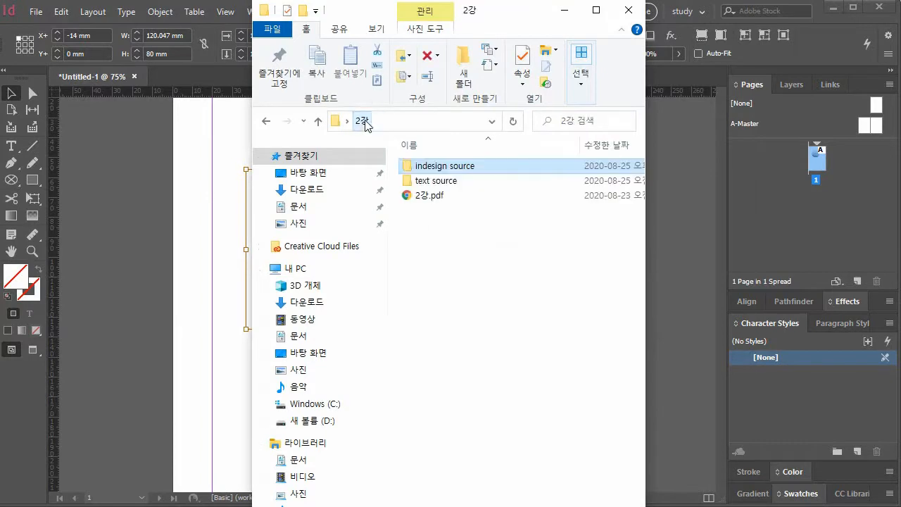
{"action": "double_click", "coordinate": [422, 197]}
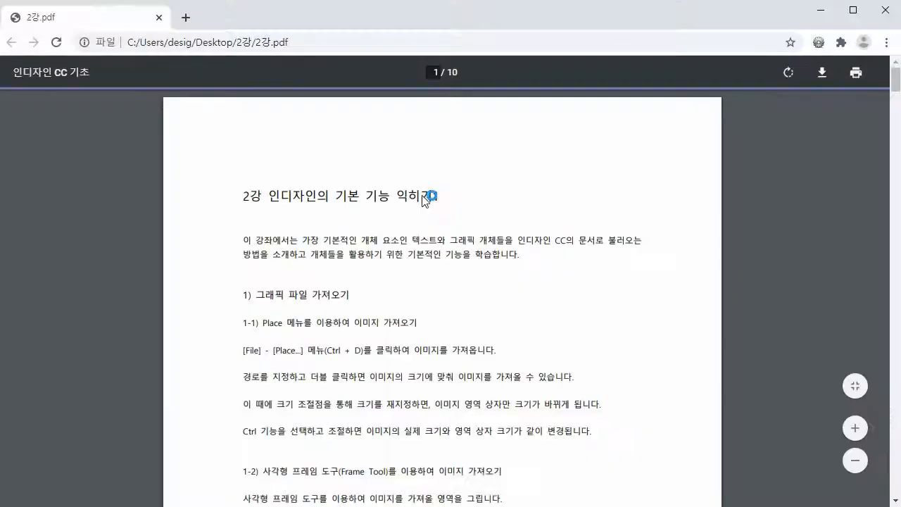
{"action": "scroll", "coordinate": [524, 356], "scroll_direction": "up", "scroll_amount": 3}
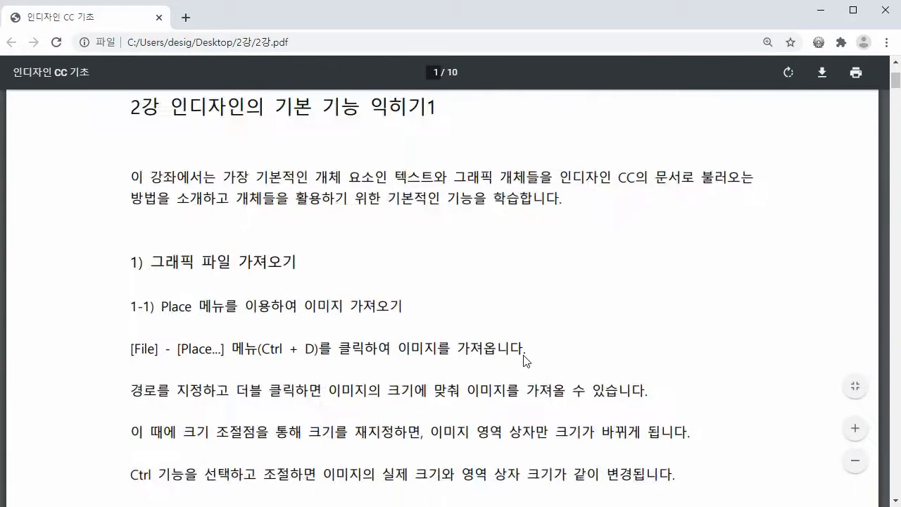
{"action": "scroll", "coordinate": [523, 356], "scroll_direction": "down", "scroll_amount": 20}
{"action": "scroll", "coordinate": [515, 363], "scroll_direction": "down", "scroll_amount": 5}
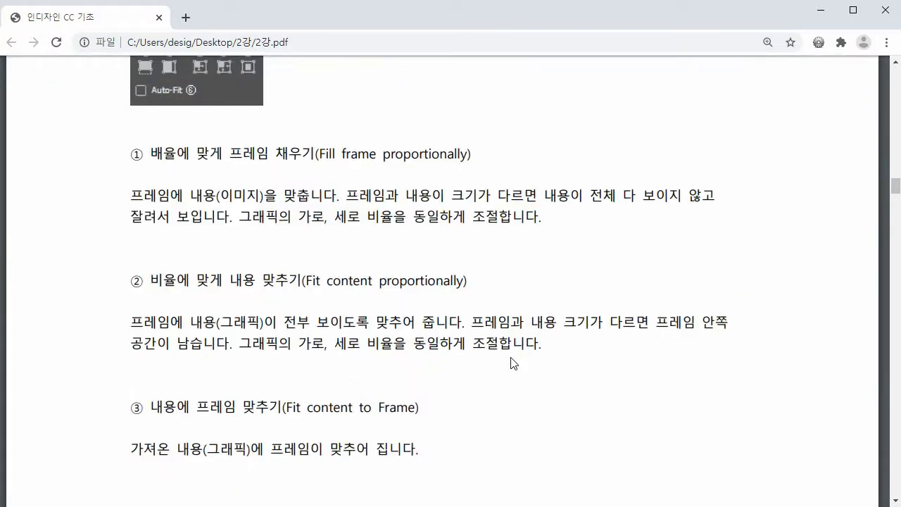
{"action": "scroll", "coordinate": [512, 359], "scroll_direction": "up", "scroll_amount": 2}
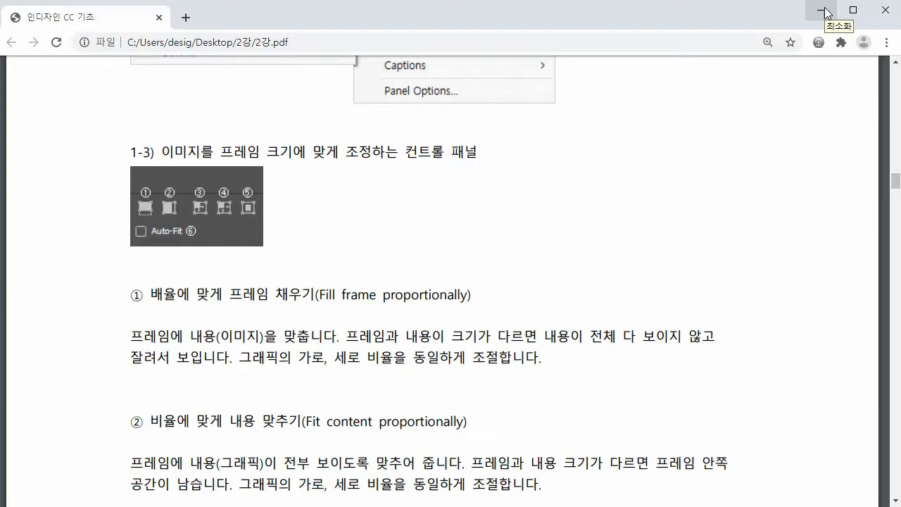
{"action": "scroll", "coordinate": [318, 349], "scroll_direction": "down", "scroll_amount": 2}
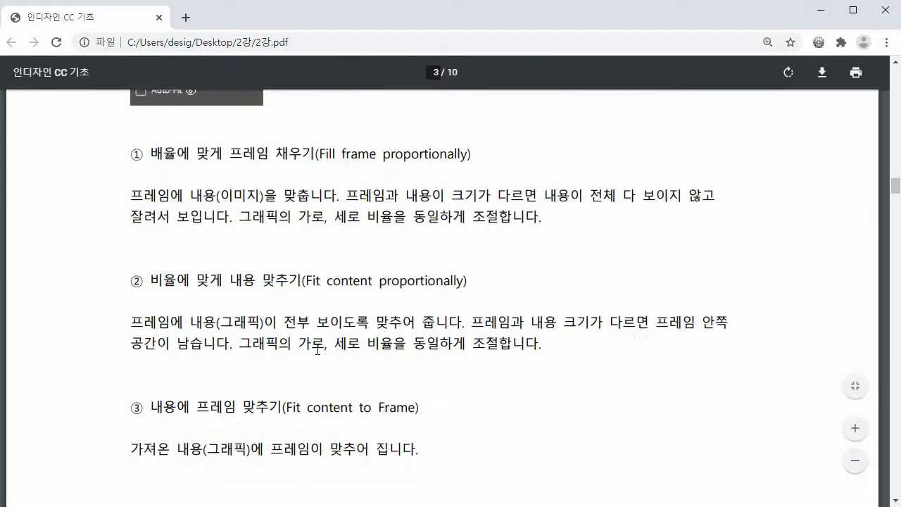
{"action": "left_click", "coordinate": [824, 10]}
Step: Select the image inside the circular frame, fill the frame proportionally, and switch to Fit content proportionally
{"action": "left_click", "coordinate": [232, 328]}
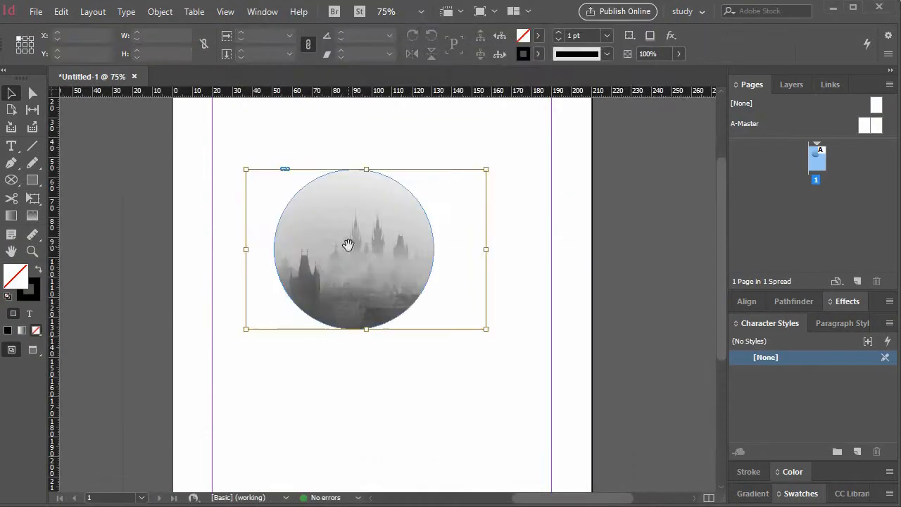
{"action": "left_click", "coordinate": [348, 243]}
{"action": "left_click", "coordinate": [704, 37]}
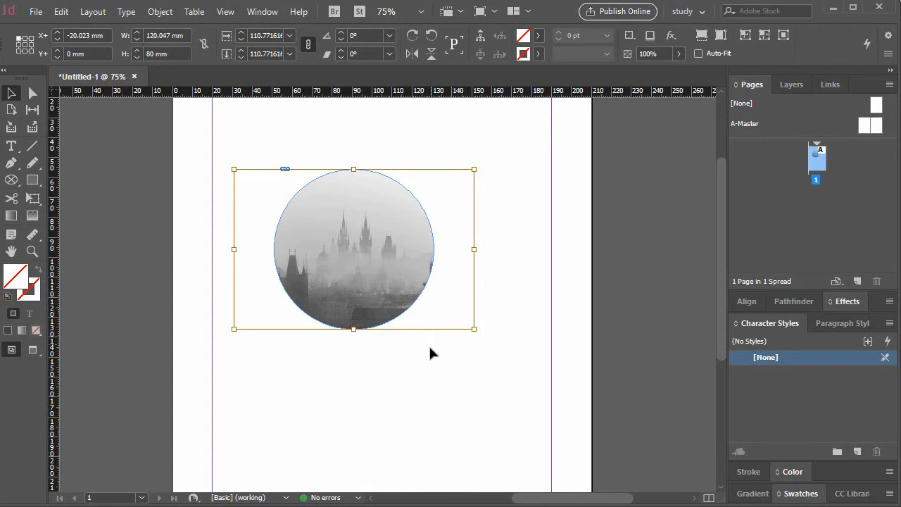
{"action": "left_click", "coordinate": [721, 36]}
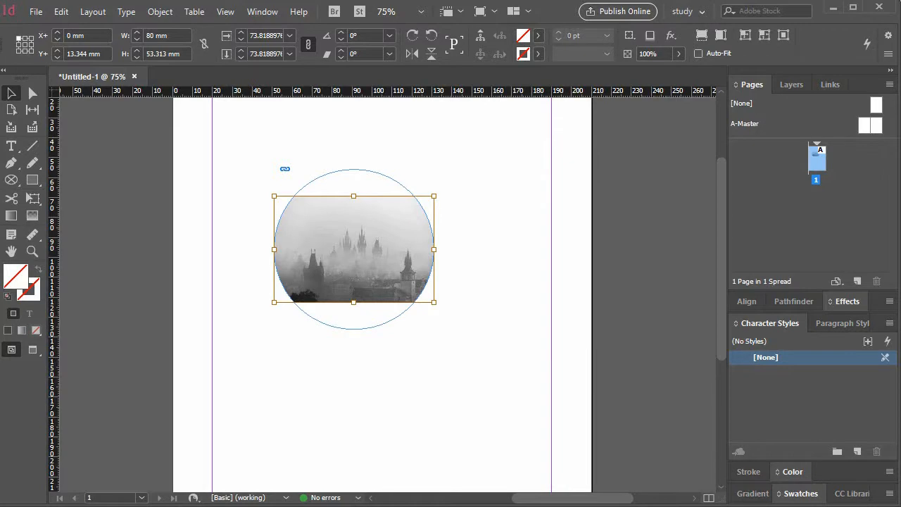
Step: Stretch the image to the circular frame with Fit content to frame, and fit the content proportionally again
{"action": "key", "text": "ctrl+d"}
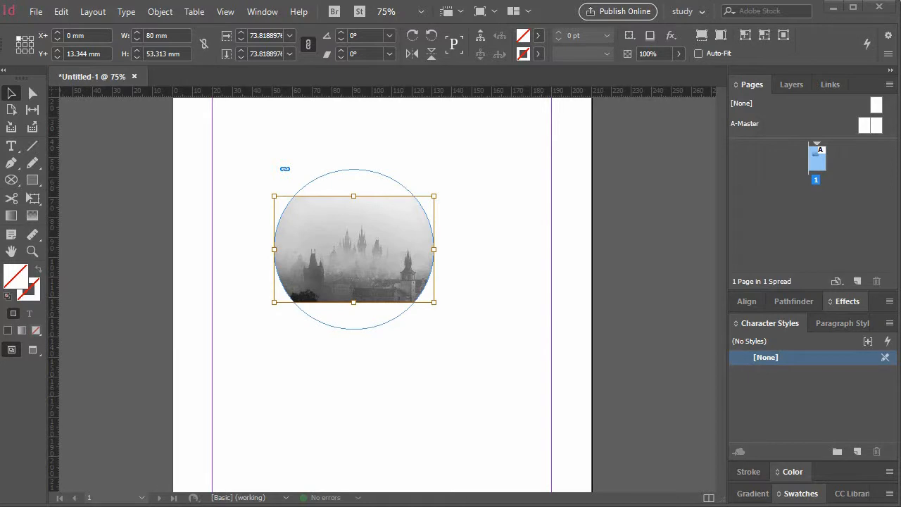
{"action": "left_click", "coordinate": [745, 35]}
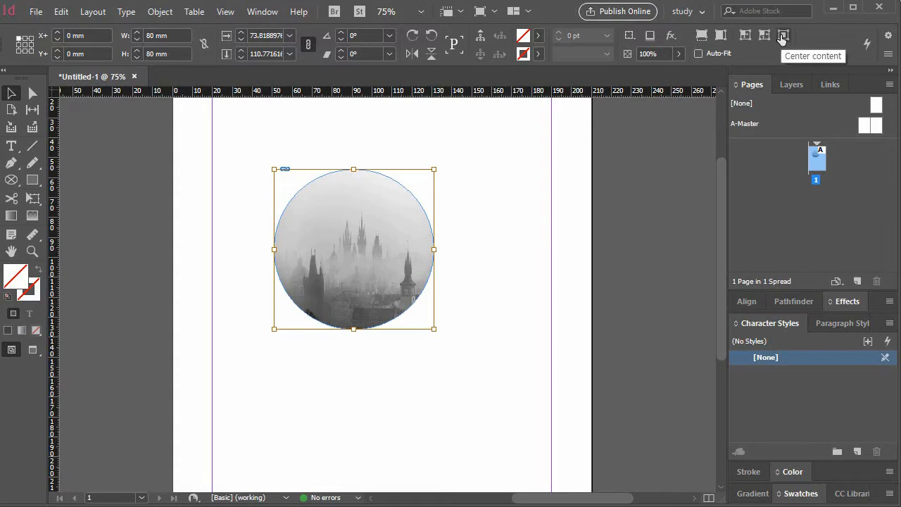
{"action": "left_click", "coordinate": [721, 38]}
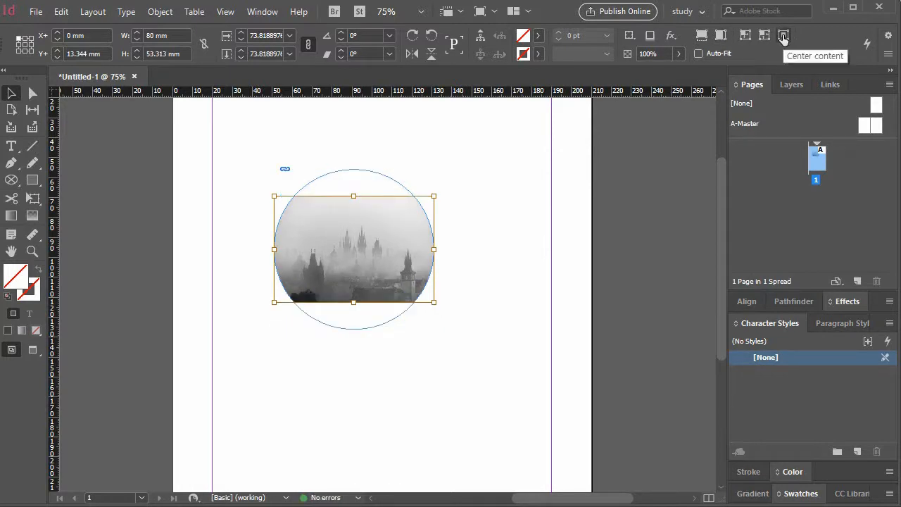
Step: Move the image up inside the circular frame to about X -1.5 mm, Y -8 mm, and center the content
{"action": "left_click_drag", "start_coordinate": [352, 262], "coordinate": [350, 216]}
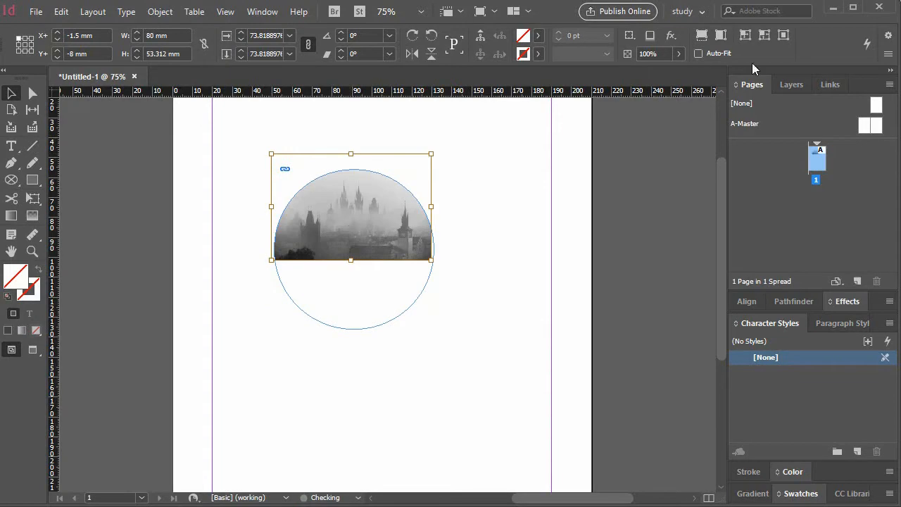
{"action": "left_click", "coordinate": [784, 35]}
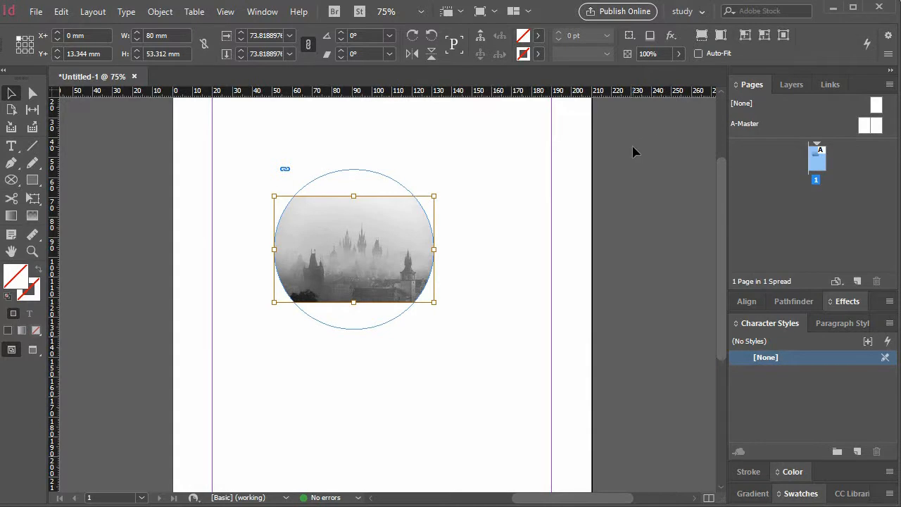
Step: Fill the circular frame proportionally with the image, and delete both the image and its frame
{"action": "left_click", "coordinate": [703, 37]}
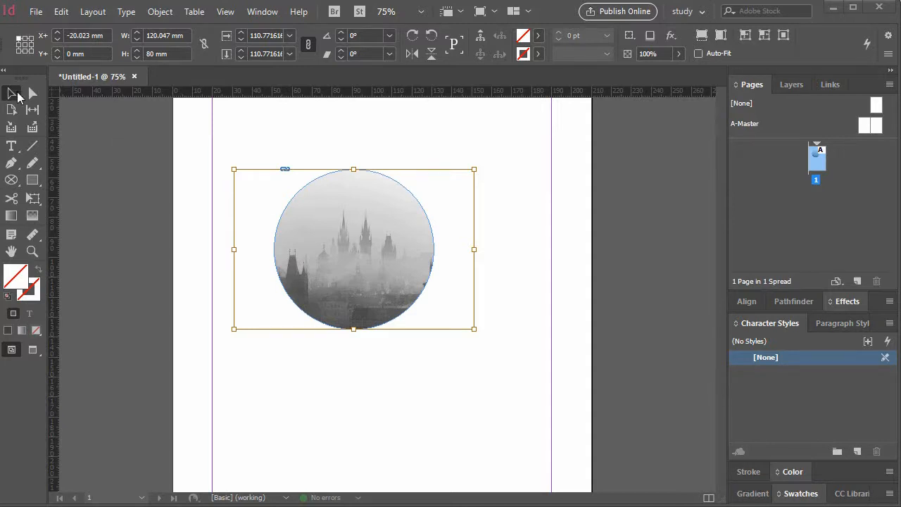
{"action": "key", "text": "Delete"}
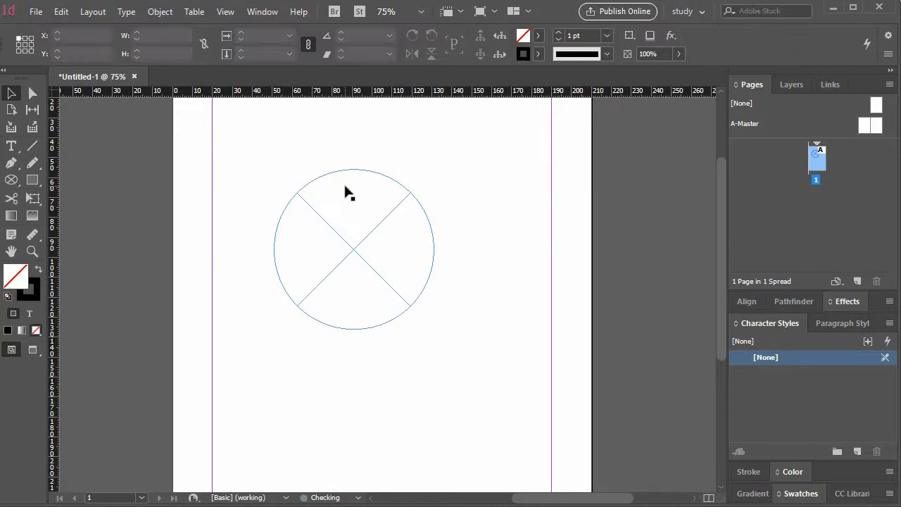
{"action": "left_click", "coordinate": [337, 172]}
{"action": "key", "text": "Delete"}
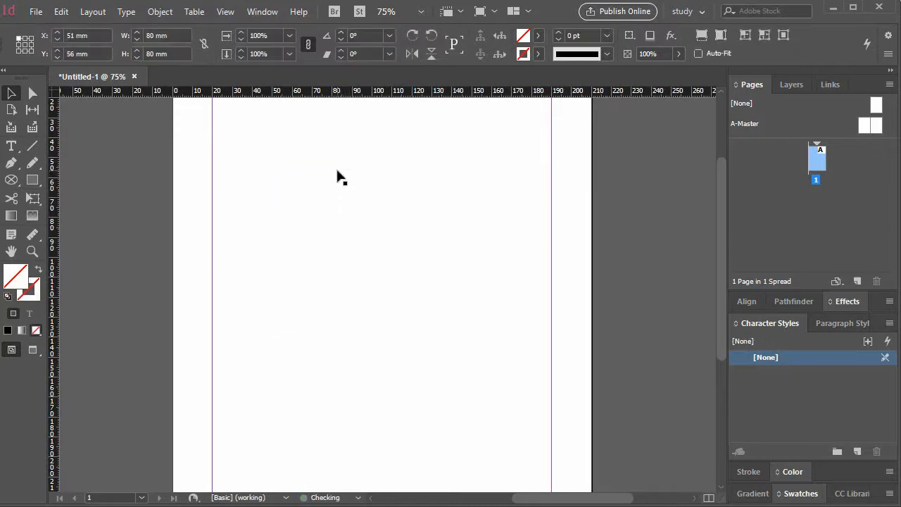
Step: Draw a text frame about 142 mm wide and 61 mm high with the Type tool inside the page's upper margins
{"action": "left_click", "coordinate": [13, 145]}
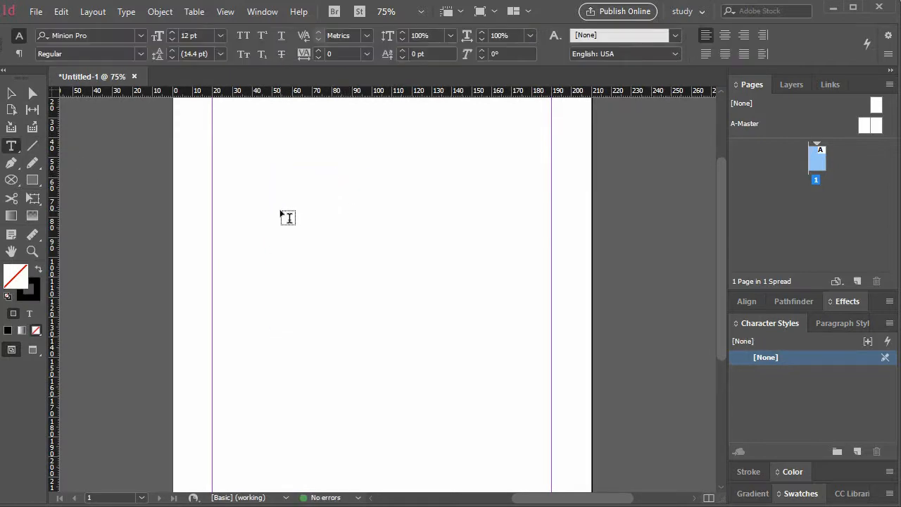
{"action": "scroll", "coordinate": [321, 320], "scroll_direction": "up", "scroll_amount": 3}
{"action": "left_click", "coordinate": [214, 200]}
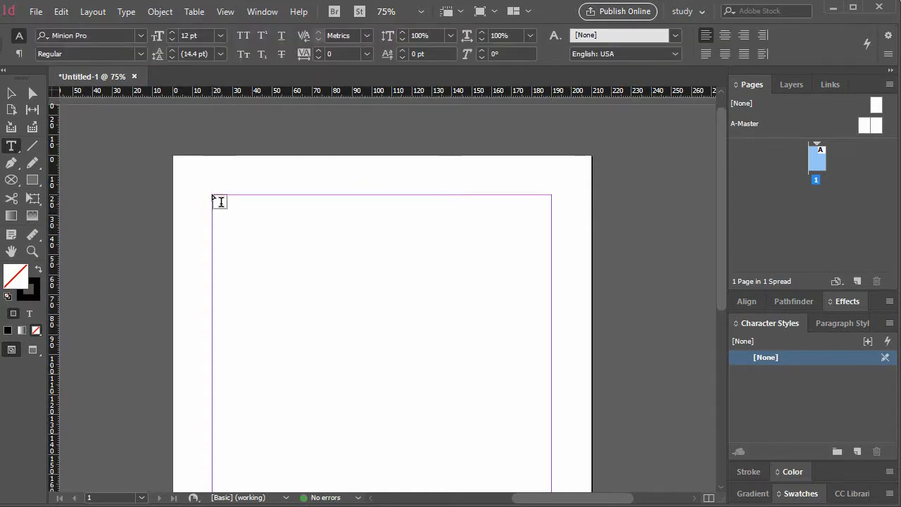
{"action": "left_click_drag", "start_coordinate": [246, 234], "coordinate": [534, 357]}
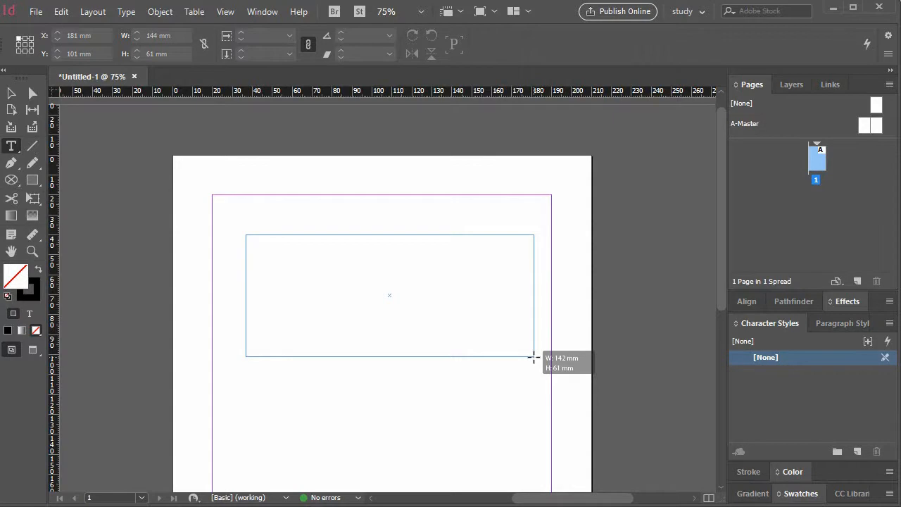
Step: Finish the text frame at about 147 mm wide and 60 mm high, enter 1234 in it and select that text
{"action": "left_click_drag", "start_coordinate": [534, 357], "coordinate": [539, 354]}
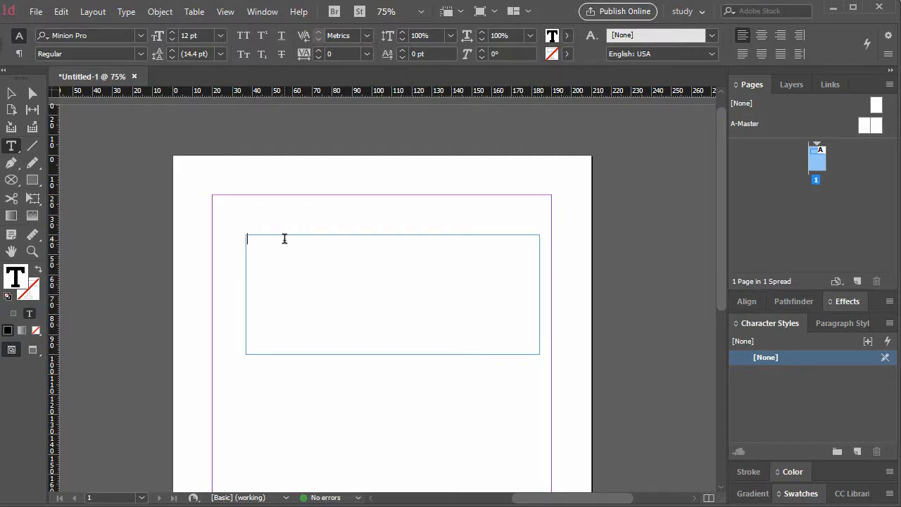
{"action": "type", "text": "1234"}
{"action": "left_click_drag", "start_coordinate": [274, 236], "coordinate": [221, 241]}
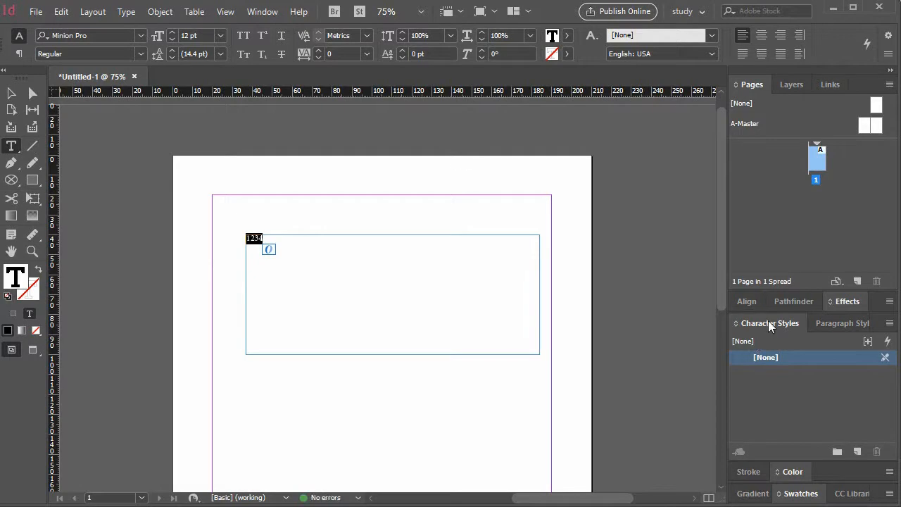
Step: Examine the complete font list and the list filtered to favorite fonts, keeping the current font
{"action": "left_click", "coordinate": [141, 35]}
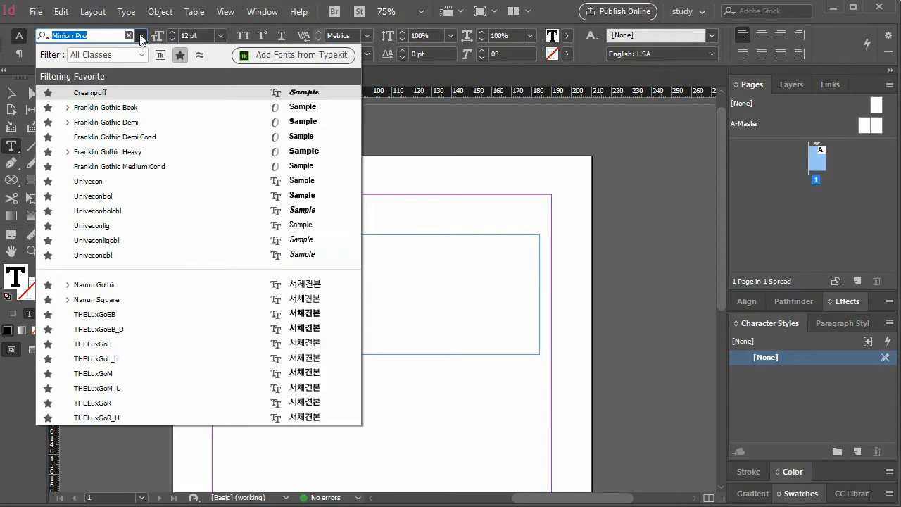
{"action": "left_click", "coordinate": [180, 56]}
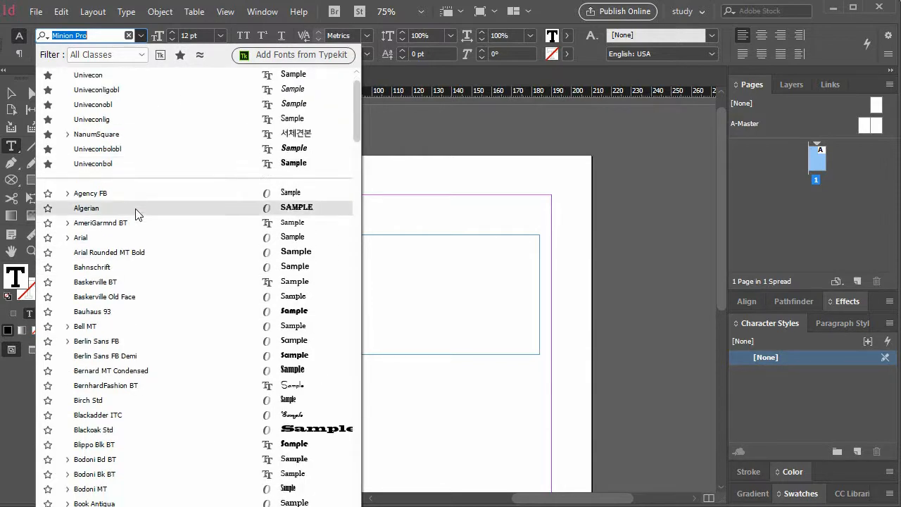
{"action": "scroll", "coordinate": [138, 218], "scroll_direction": "down", "scroll_amount": 9}
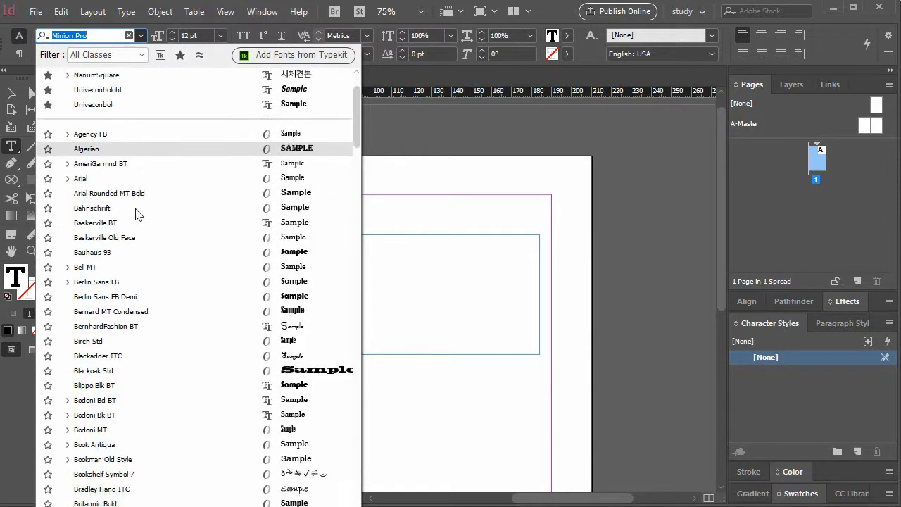
{"action": "scroll", "coordinate": [139, 234], "scroll_direction": "down", "scroll_amount": 10}
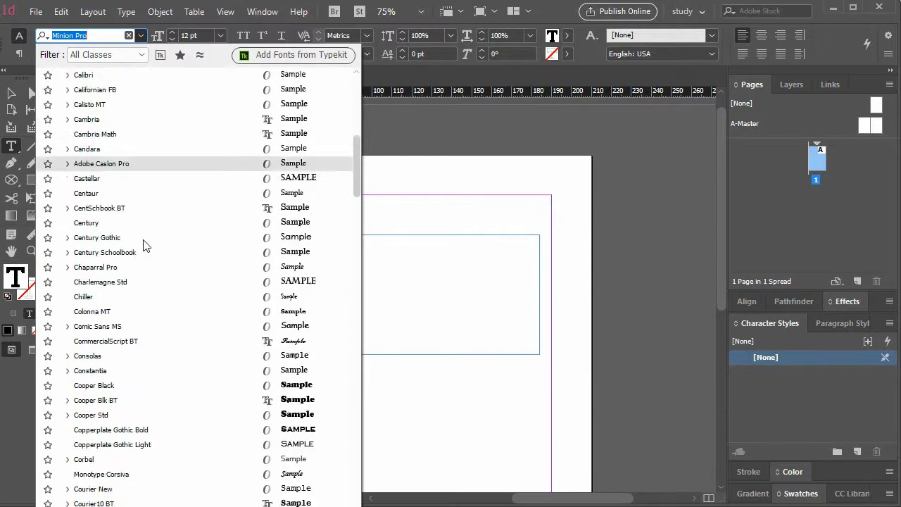
{"action": "left_click", "coordinate": [47, 238]}
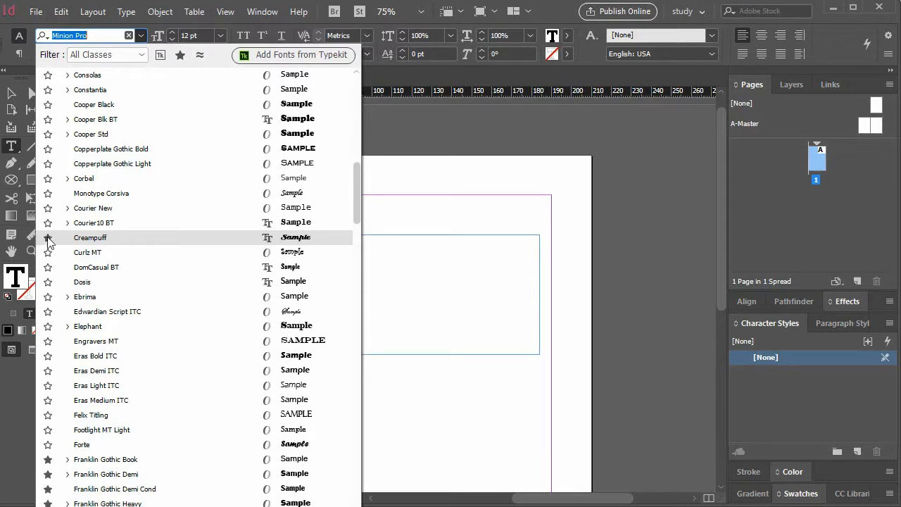
{"action": "left_click", "coordinate": [181, 56]}
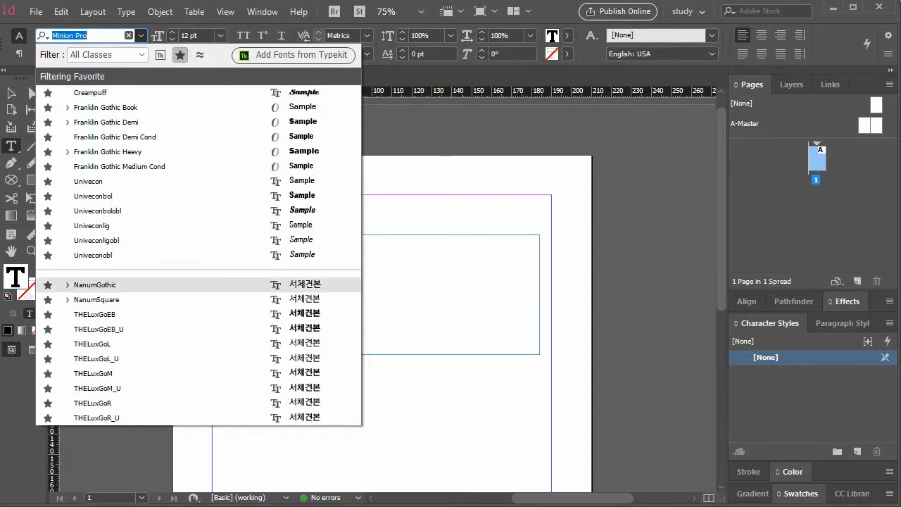
{"action": "key", "text": "Escape"}
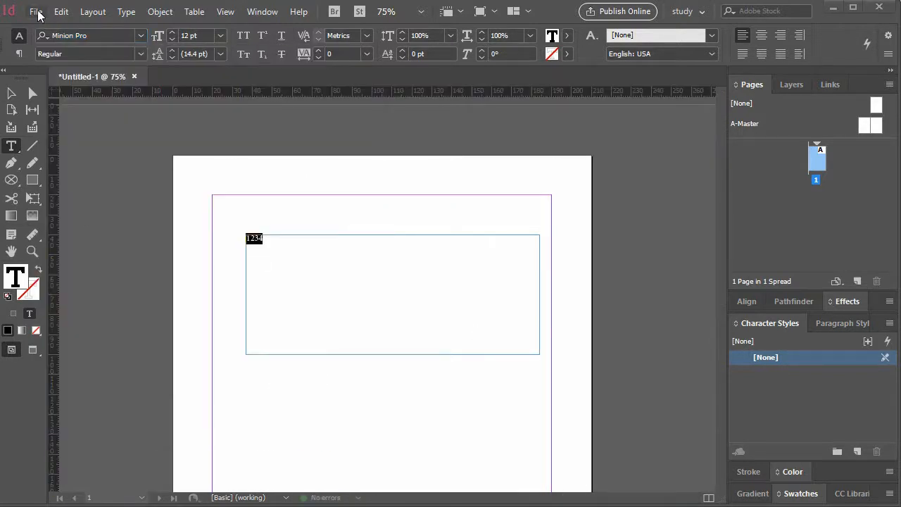
{"action": "left_click", "coordinate": [142, 36]}
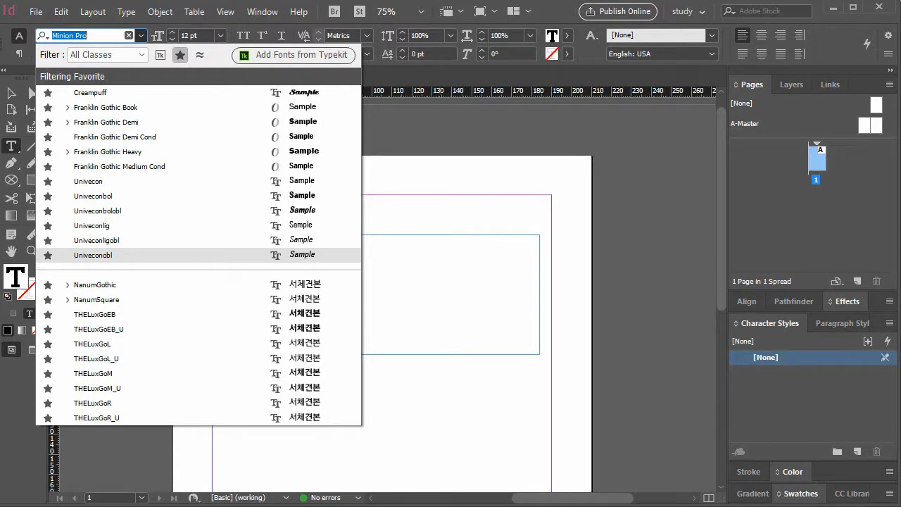
{"action": "key", "text": "Escape"}
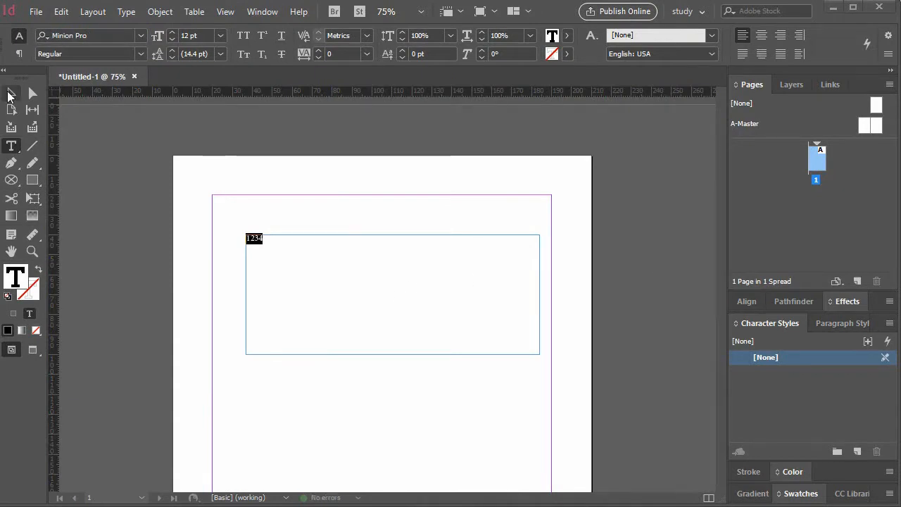
Step: Look up the Hide Frame Edges option, and toggle the frame edges off and back on with nothing selected
{"action": "left_click", "coordinate": [12, 92]}
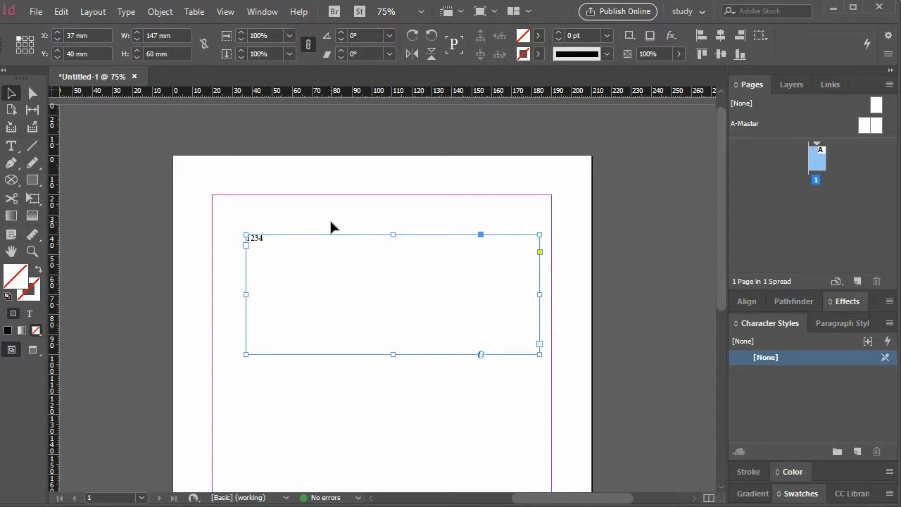
{"action": "left_click", "coordinate": [234, 13]}
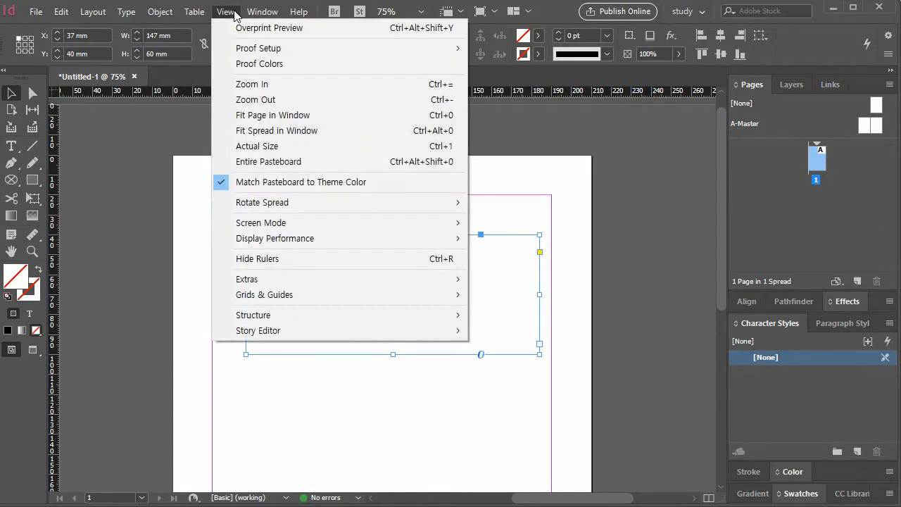
{"action": "mouse_move", "coordinate": [322, 281]}
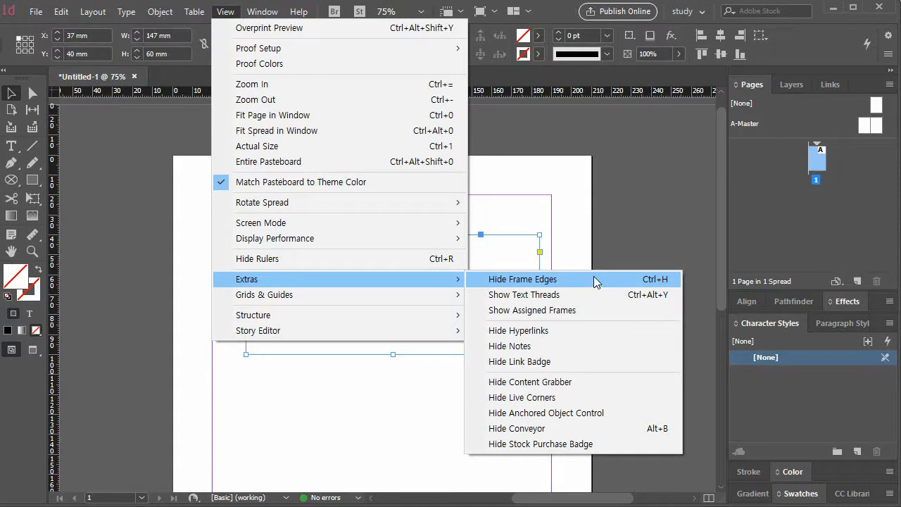
{"action": "left_click", "coordinate": [579, 207]}
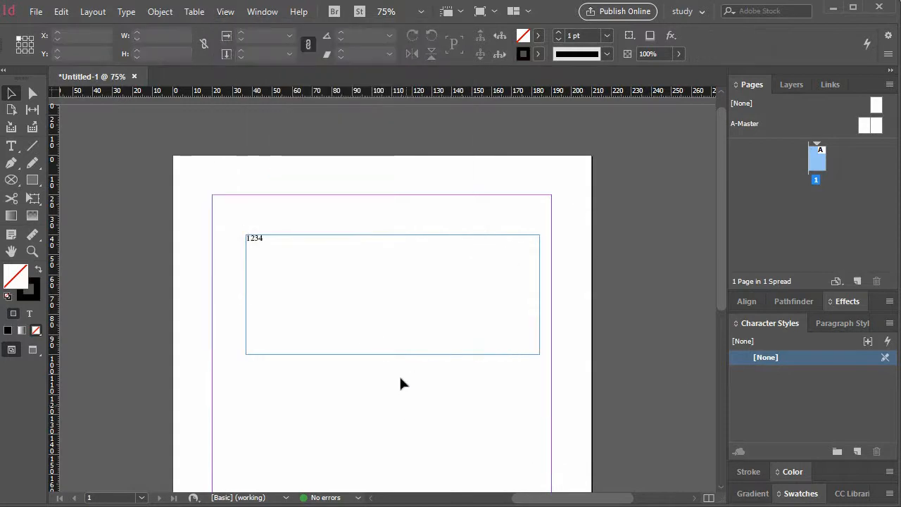
{"action": "left_click", "coordinate": [398, 356]}
{"action": "left_click", "coordinate": [412, 427]}
{"action": "key", "text": "ctrl+h"}
{"action": "key", "text": "ctrl+h"}
Step: Compare the page in Preview and Normal screen modes, and check the frame edge display option again
{"action": "left_click", "coordinate": [32, 352]}
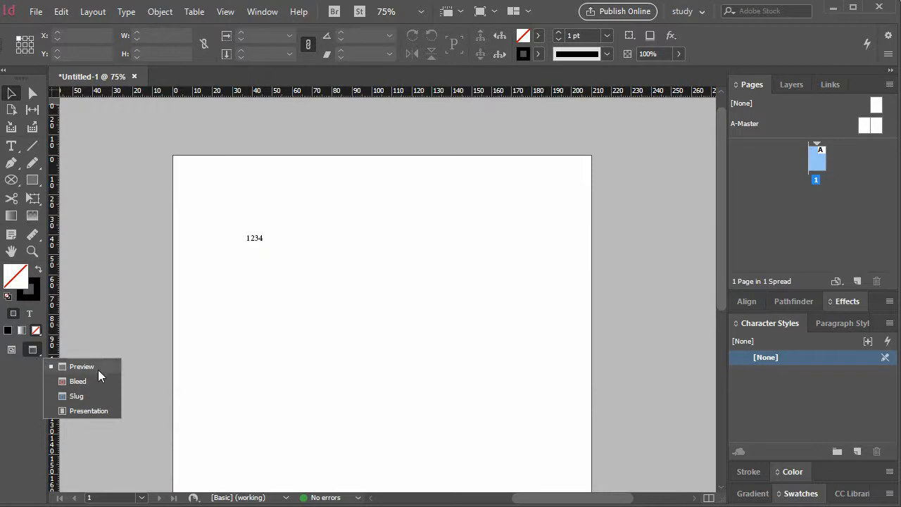
{"action": "left_click", "coordinate": [11, 350]}
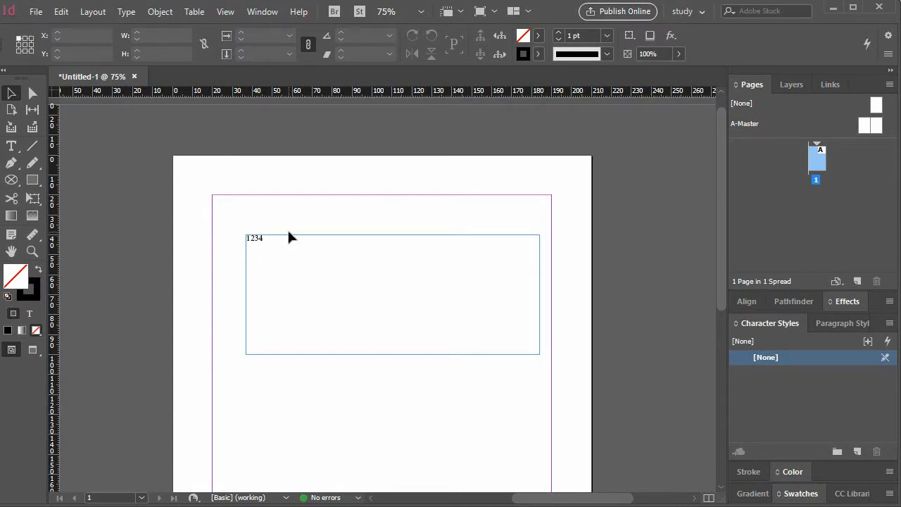
{"action": "left_click", "coordinate": [226, 12]}
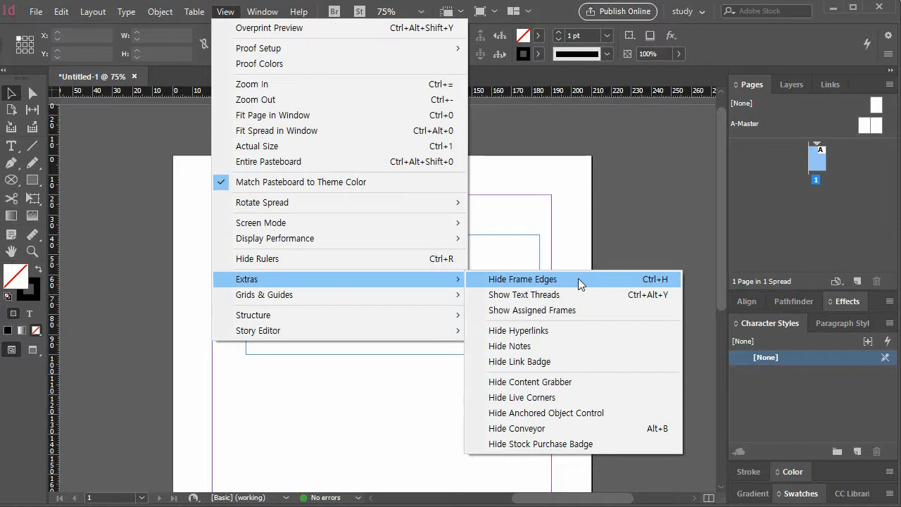
{"action": "left_click", "coordinate": [131, 381]}
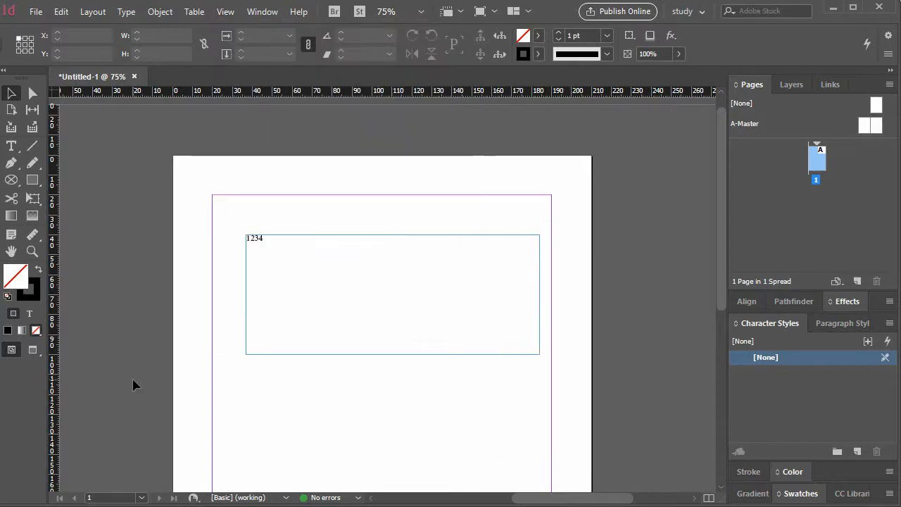
{"action": "left_click", "coordinate": [34, 349]}
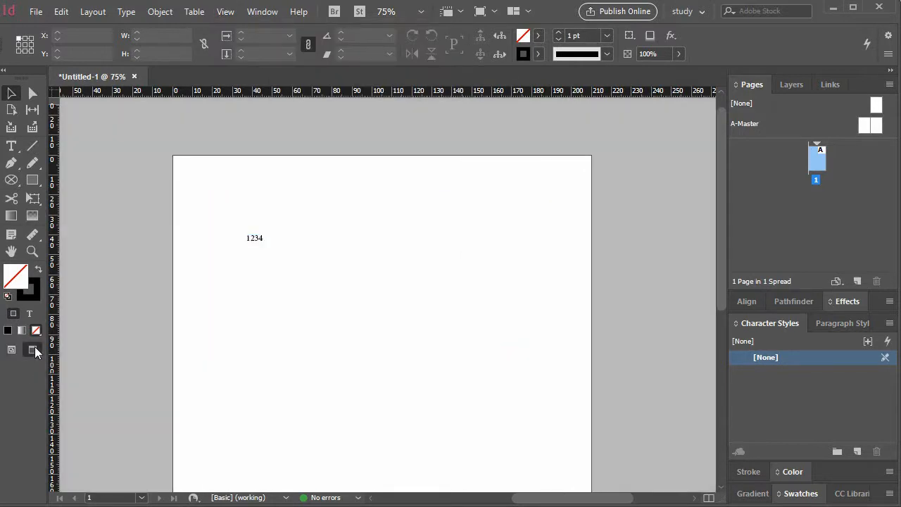
{"action": "left_click", "coordinate": [11, 351]}
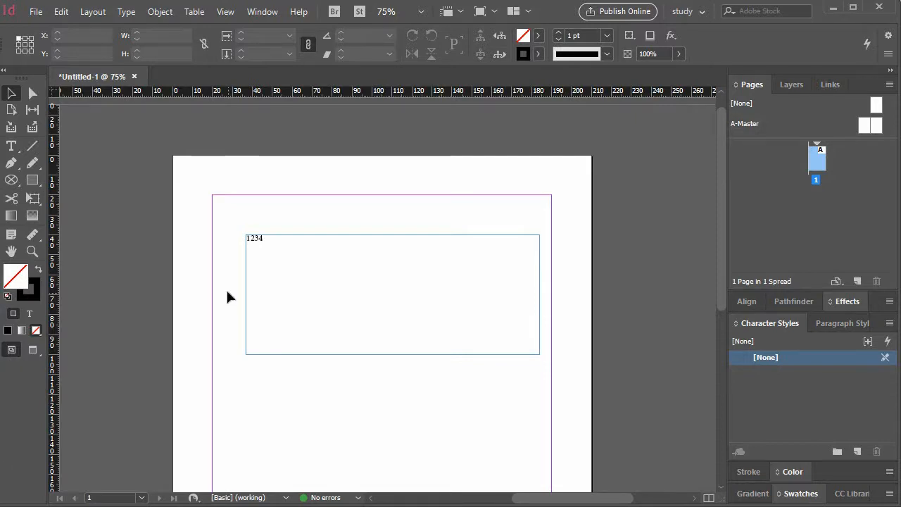
Step: Delete the text 1234 from the text frame
{"action": "double_click", "coordinate": [263, 241]}
{"action": "key", "text": "BackSpace"}
{"action": "key", "text": "BackSpace"}
{"action": "key", "text": "BackSpace"}
{"action": "key", "text": "BackSpace"}
Step: Place 텍스트 내용.txt from the text source folder inside 2강 into the text frame
{"action": "left_click", "coordinate": [35, 11]}
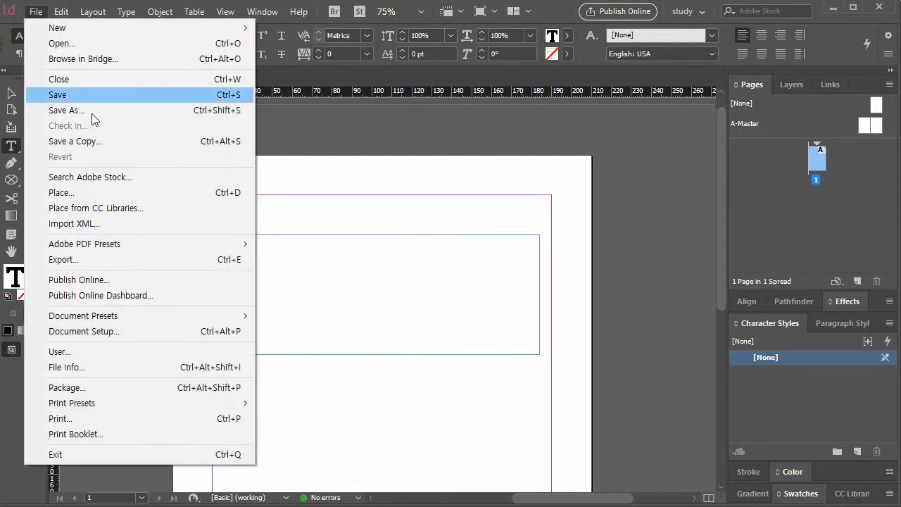
{"action": "left_click", "coordinate": [125, 190]}
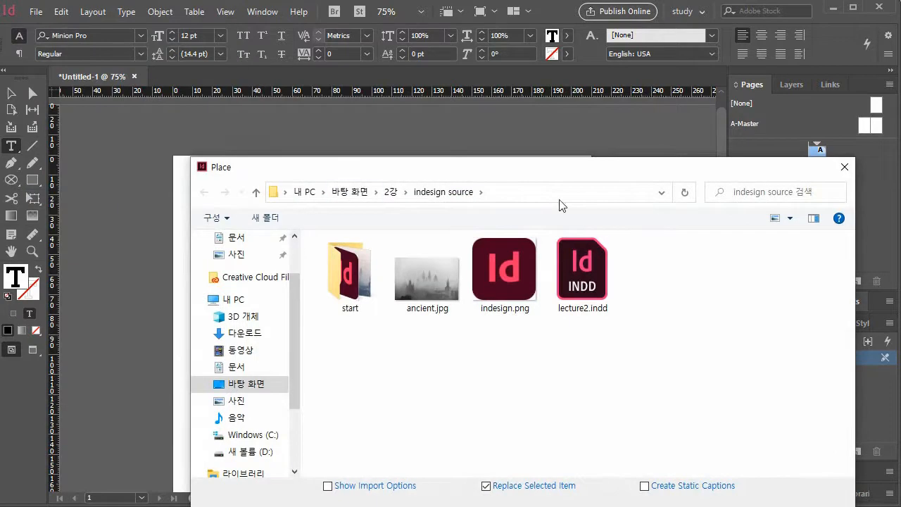
{"action": "left_click", "coordinate": [389, 192]}
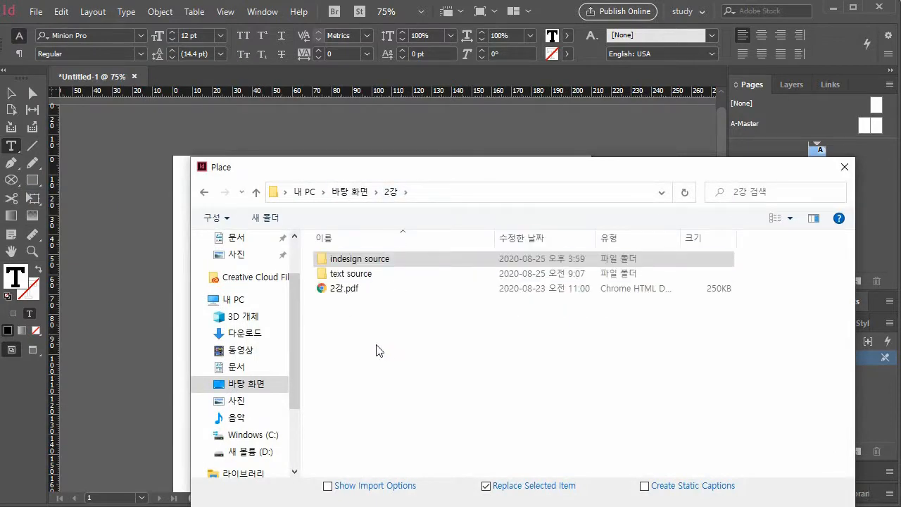
{"action": "left_click", "coordinate": [357, 278]}
{"action": "double_click", "coordinate": [357, 278]}
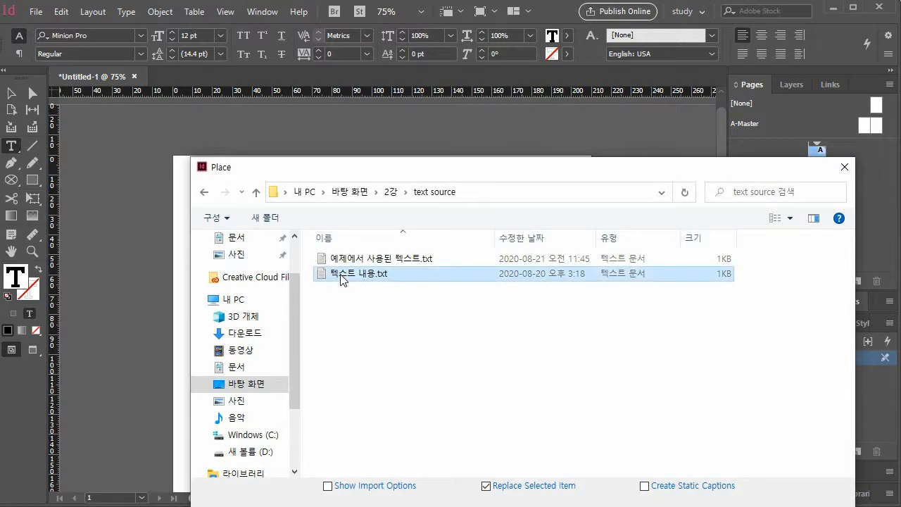
{"action": "double_click", "coordinate": [343, 280]}
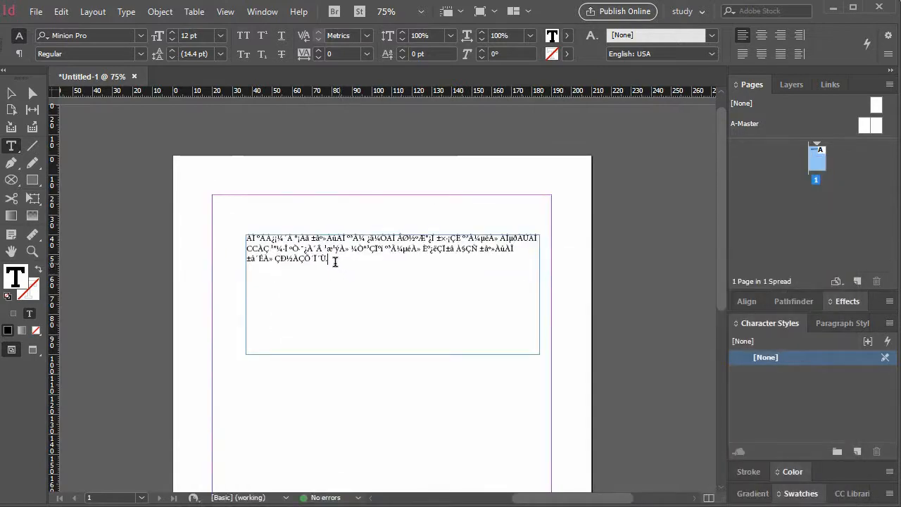
Step: Inspect the placed text at 125% zoom, and undo its placement
{"action": "left_click_drag", "start_coordinate": [342, 266], "coordinate": [204, 227]}
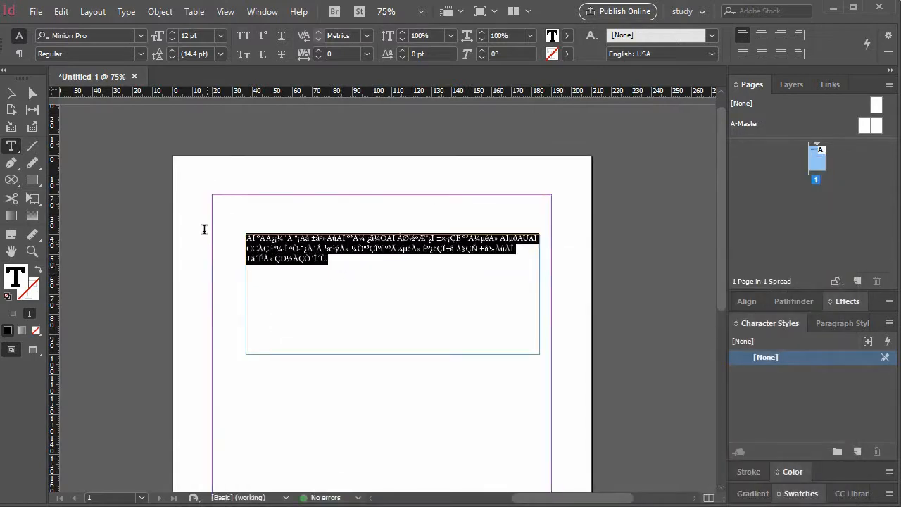
{"action": "left_click", "coordinate": [32, 252]}
{"action": "left_click", "coordinate": [317, 252]}
{"action": "left_click", "coordinate": [343, 284]}
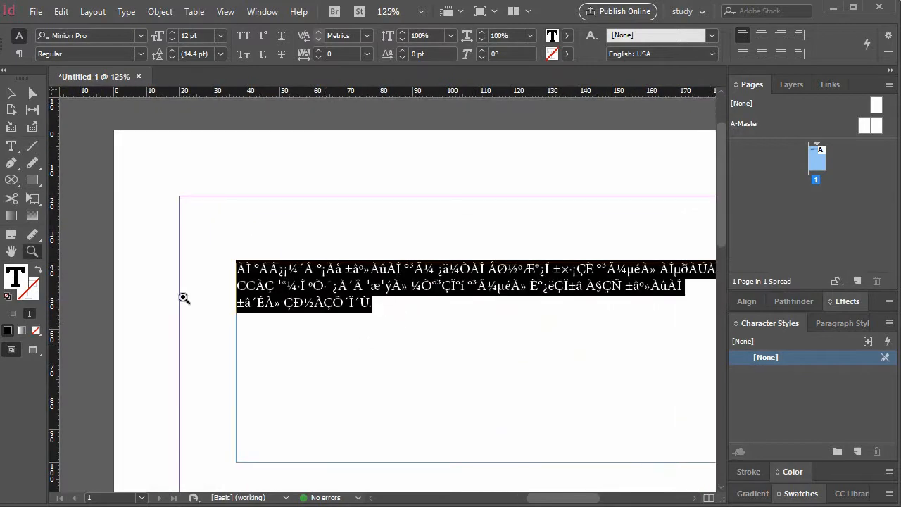
{"action": "key", "text": "Escape"}
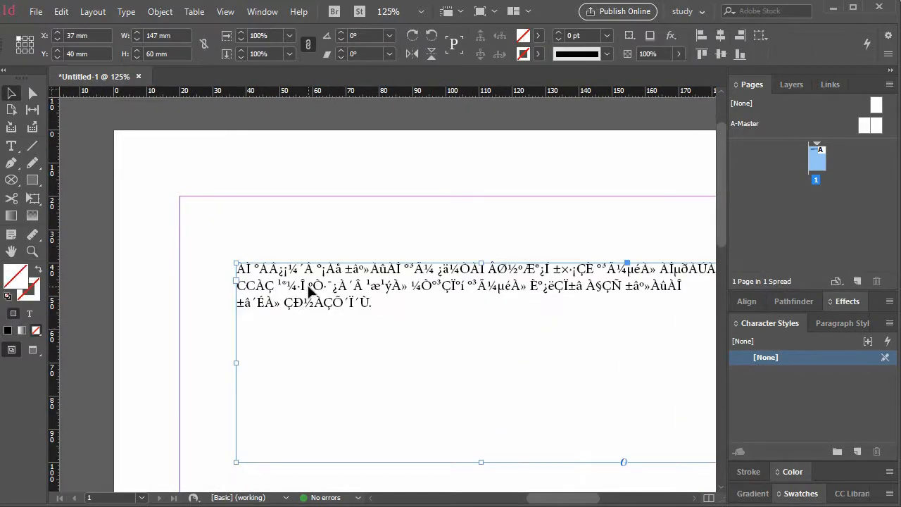
{"action": "key", "text": "ctrl+z"}
{"action": "right_click", "coordinate": [288, 267]}
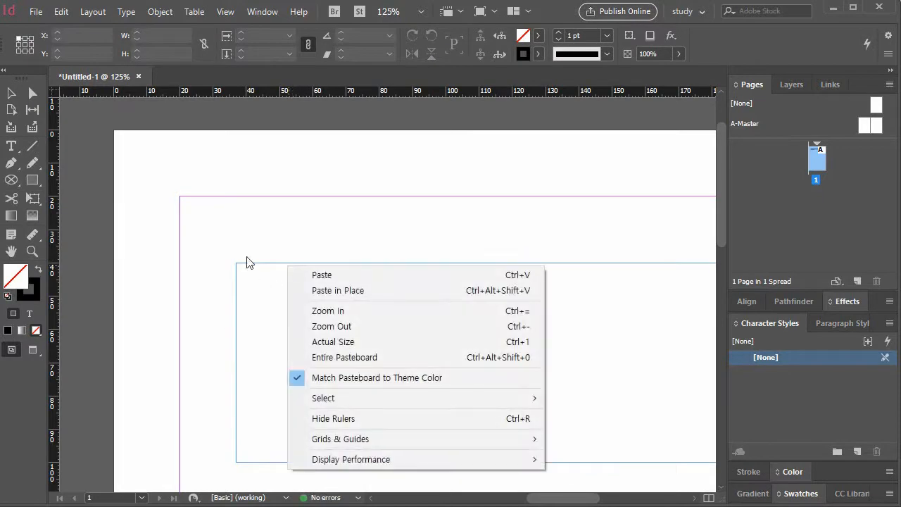
{"action": "left_click", "coordinate": [12, 94]}
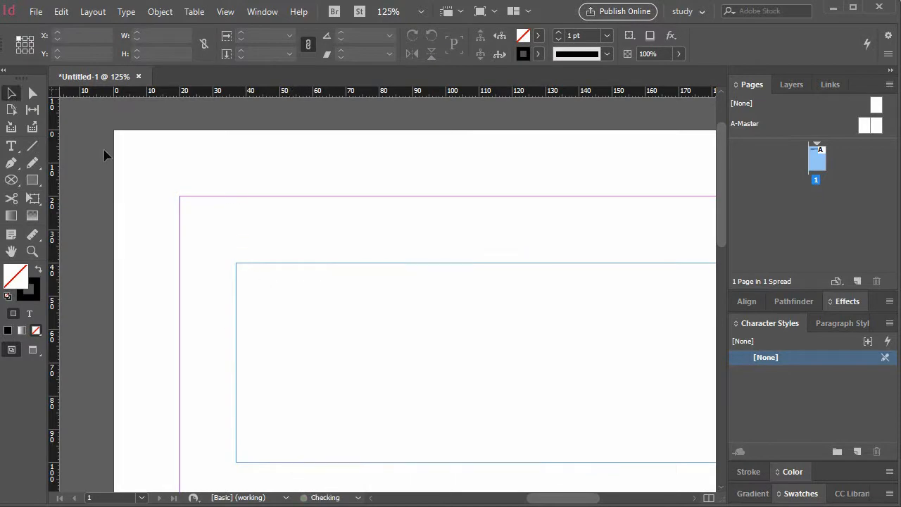
Step: Select the empty text frame and open 텍스트 내용.txt from the text source folder for placing, with Show Import Options enabled
{"action": "left_click", "coordinate": [259, 263]}
{"action": "left_click", "coordinate": [45, 14]}
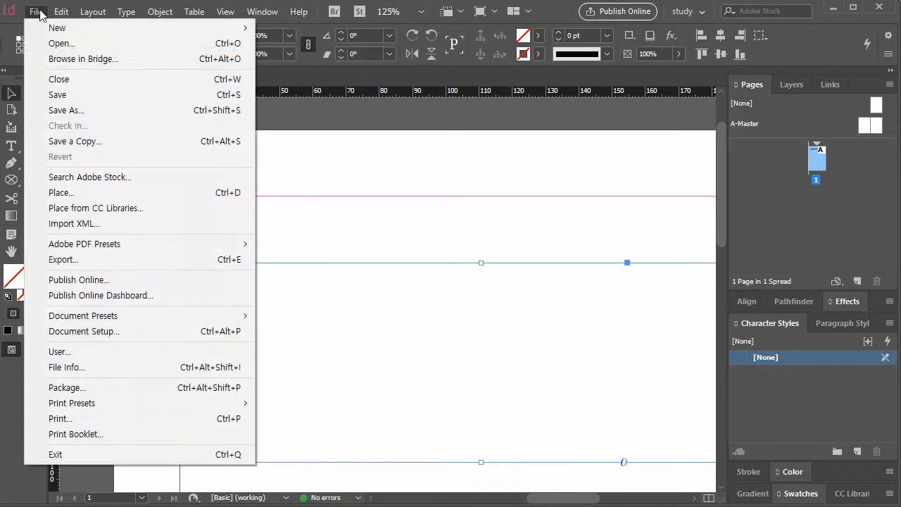
{"action": "left_click", "coordinate": [119, 195]}
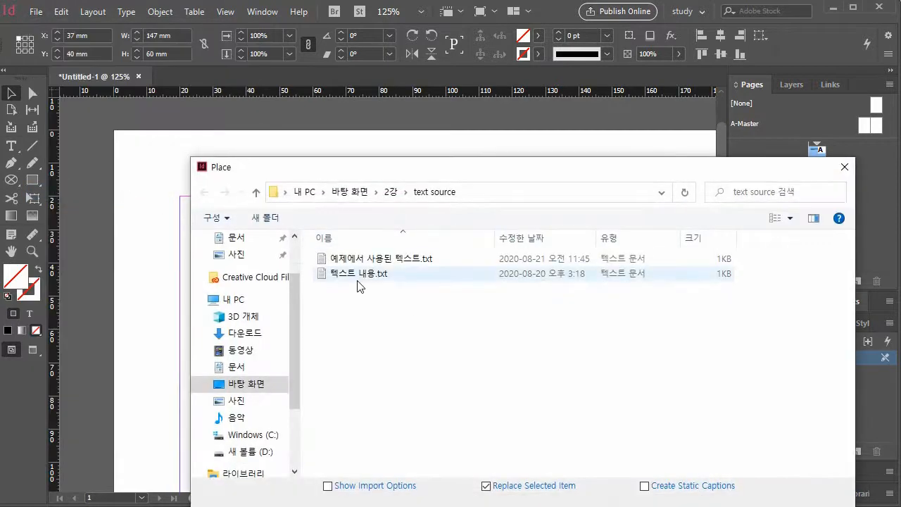
{"action": "left_click", "coordinate": [352, 278]}
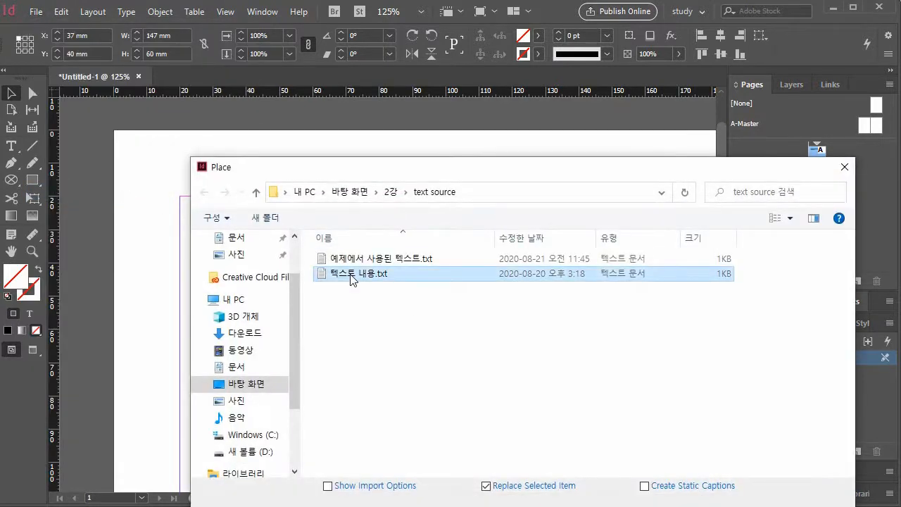
{"action": "left_click_drag", "start_coordinate": [531, 175], "coordinate": [504, 94]}
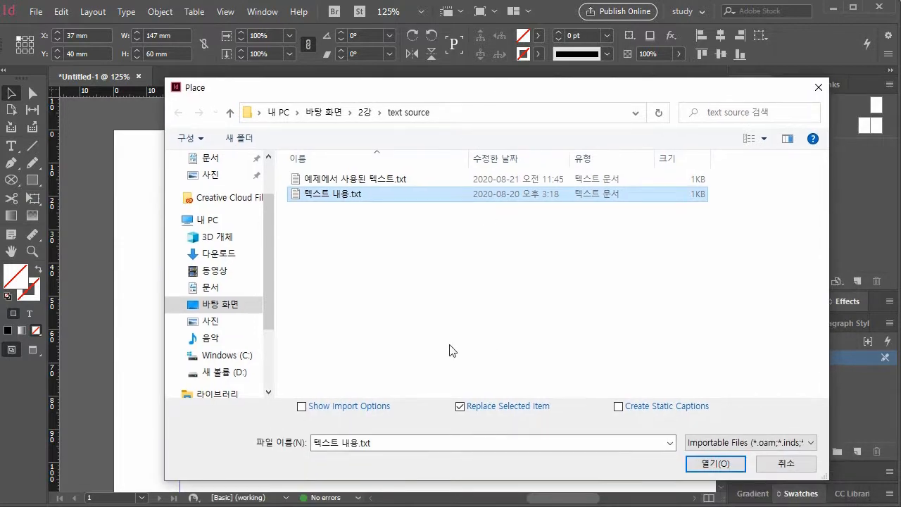
{"action": "left_click", "coordinate": [374, 408]}
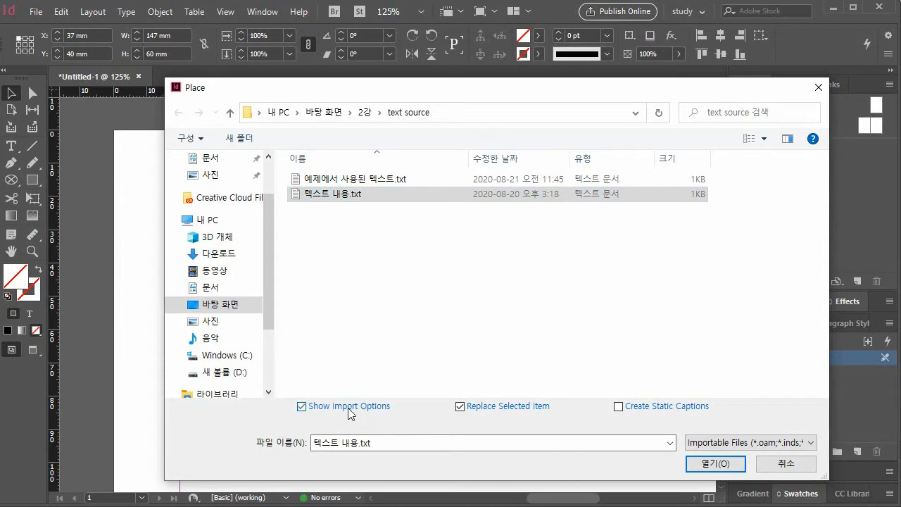
{"action": "left_click", "coordinate": [716, 463]}
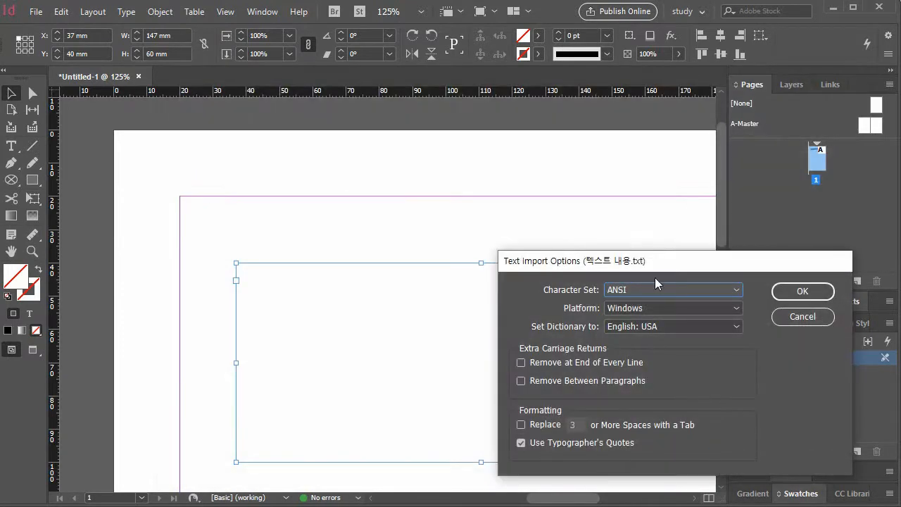
Step: Set the import character set to KSC5601 and import the text into the frame
{"action": "left_click_drag", "start_coordinate": [650, 263], "coordinate": [642, 206]}
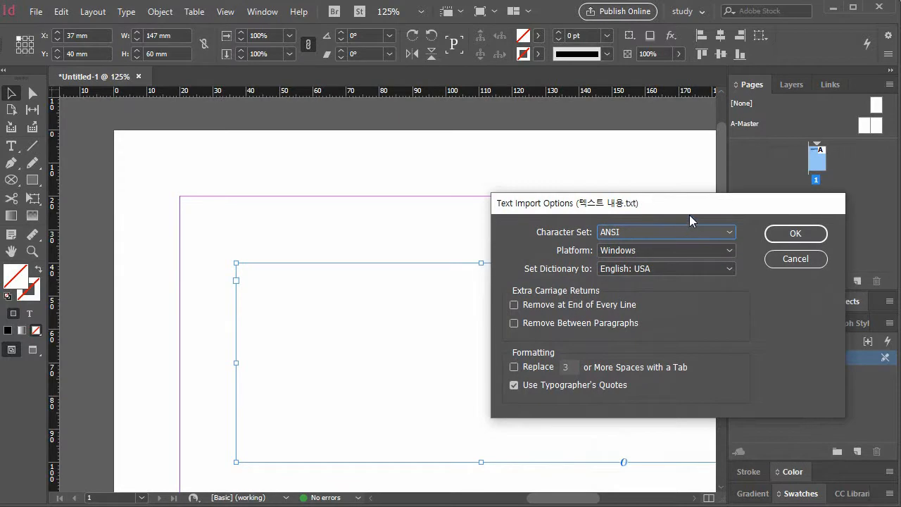
{"action": "left_click", "coordinate": [659, 232]}
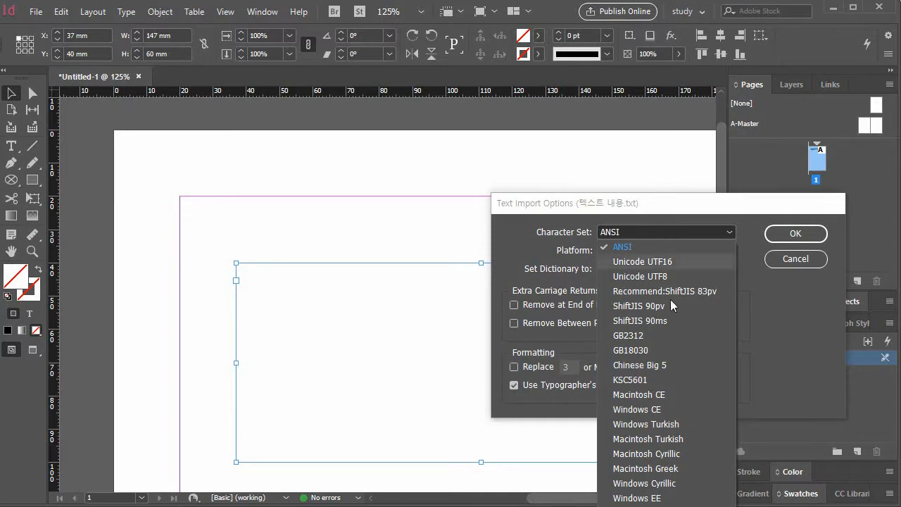
{"action": "left_click", "coordinate": [659, 381]}
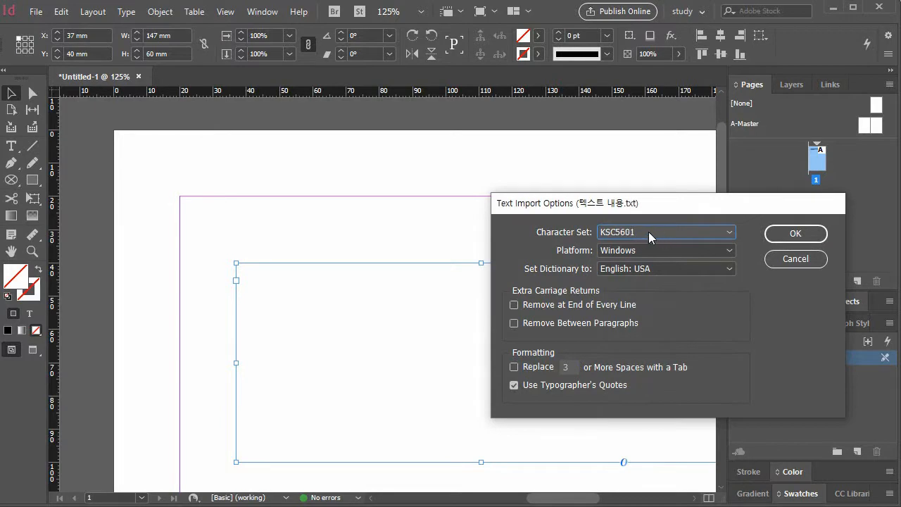
{"action": "left_click", "coordinate": [795, 234]}
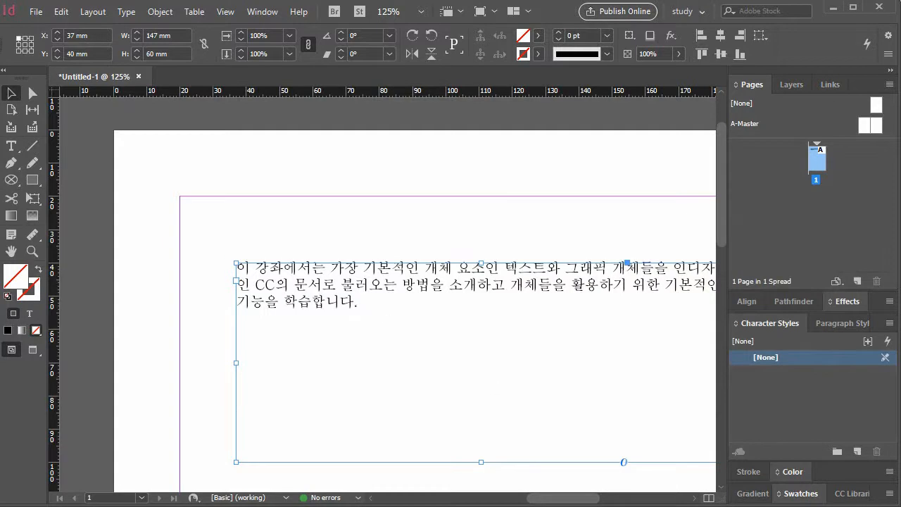
Step: Move the text frame to about X 27 mm, Y 39.25 mm, and set all its text in the THELuxGoM font
{"action": "key", "text": "ctrl+d"}
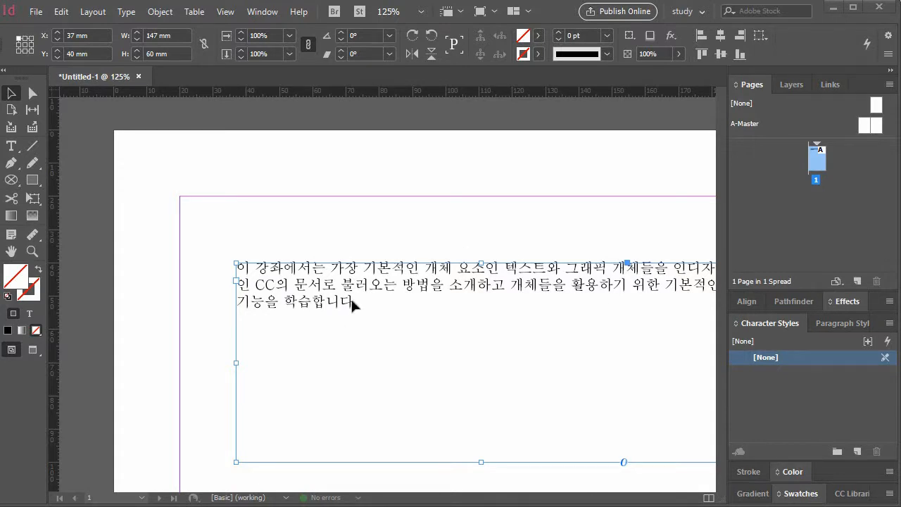
{"action": "left_click_drag", "start_coordinate": [334, 293], "coordinate": [301, 291]}
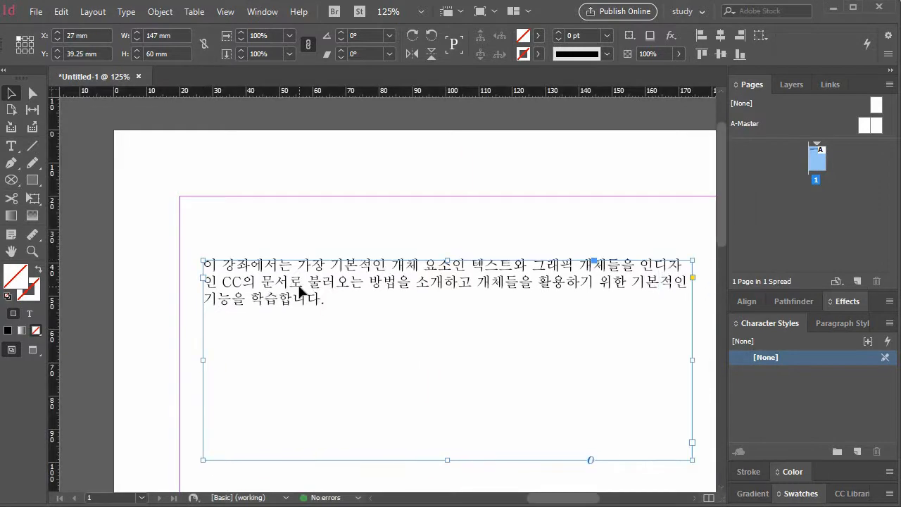
{"action": "double_click", "coordinate": [326, 300]}
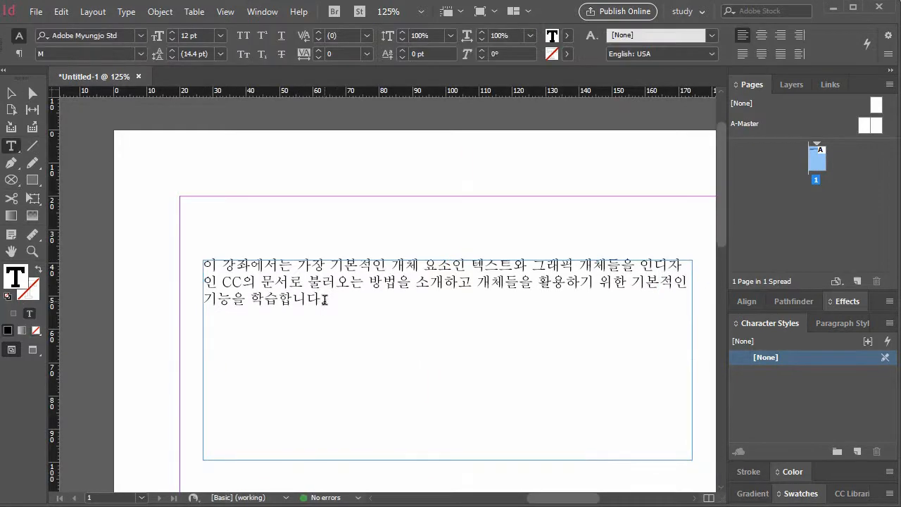
{"action": "key", "text": "ctrl+a"}
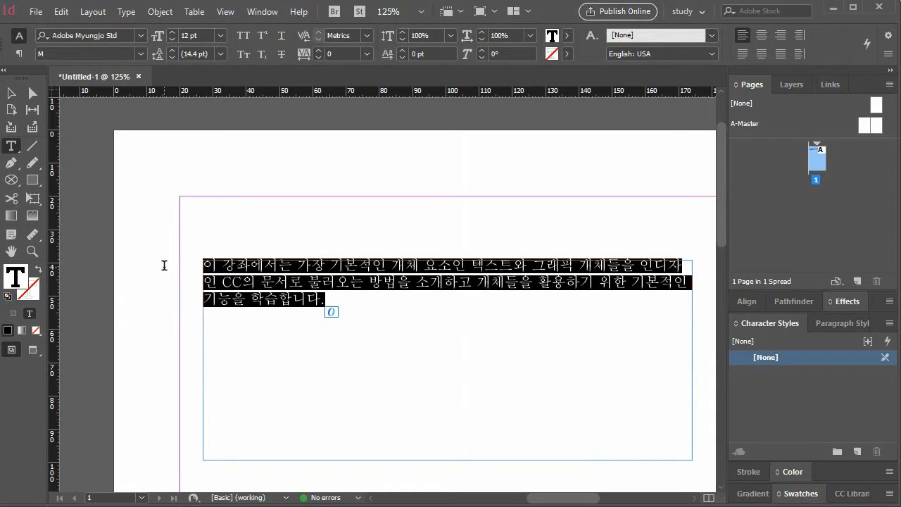
{"action": "left_click", "coordinate": [141, 36]}
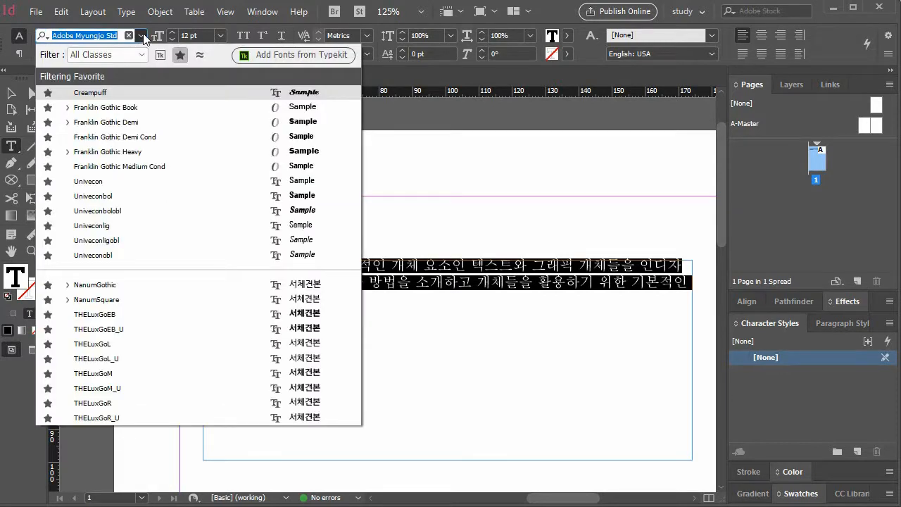
{"action": "left_click", "coordinate": [145, 378]}
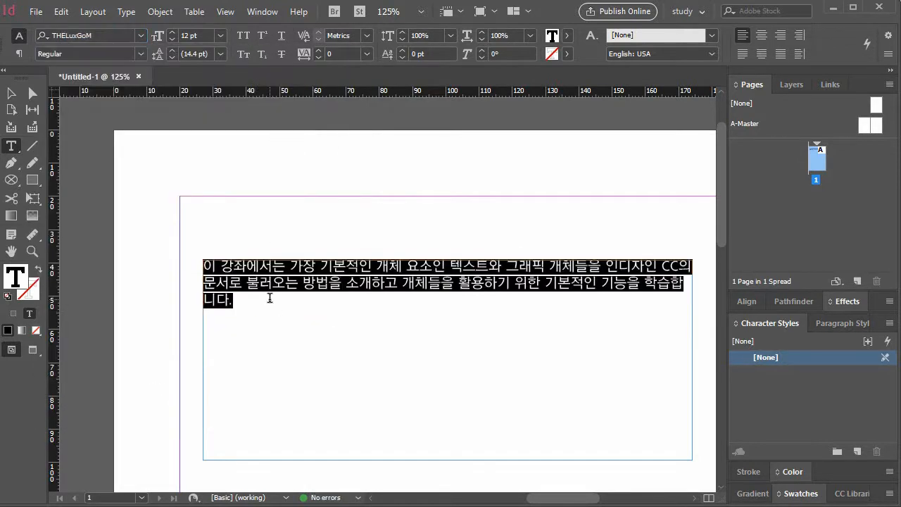
Step: Set the selected text's font size to 14 pt and its leading to 18 pt
{"action": "left_click", "coordinate": [140, 53]}
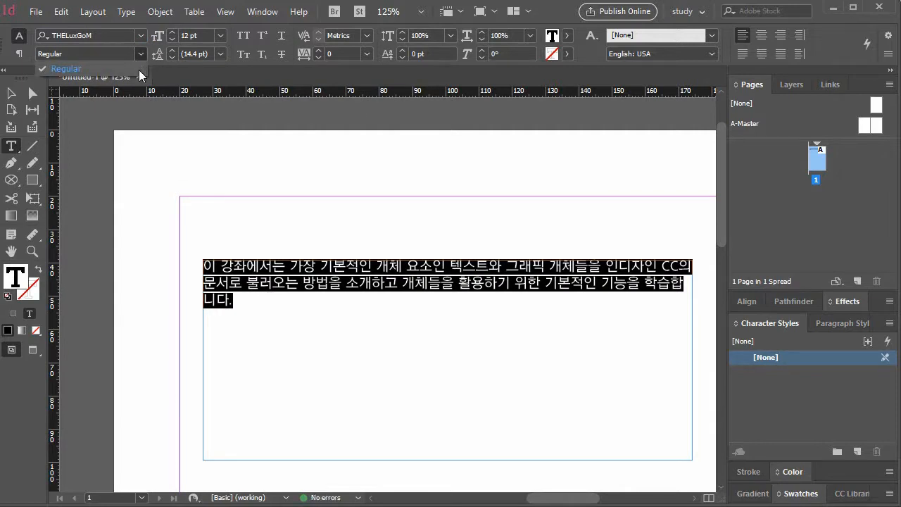
{"action": "left_click", "coordinate": [222, 35]}
{"action": "left_click", "coordinate": [219, 161]}
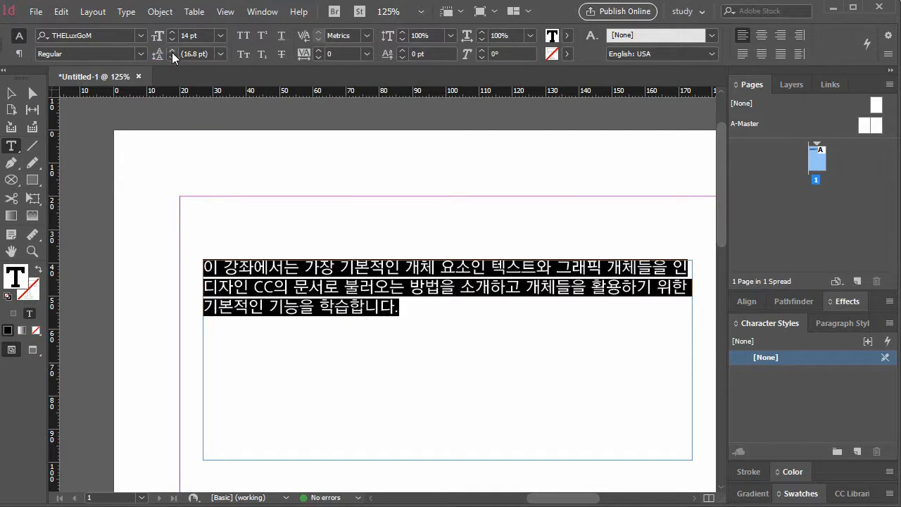
{"action": "left_click", "coordinate": [219, 55]}
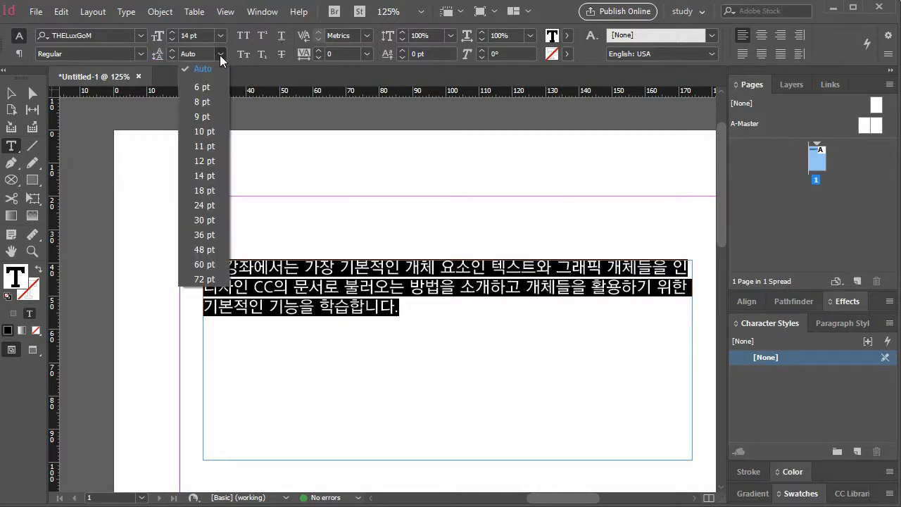
{"action": "left_click", "coordinate": [218, 192]}
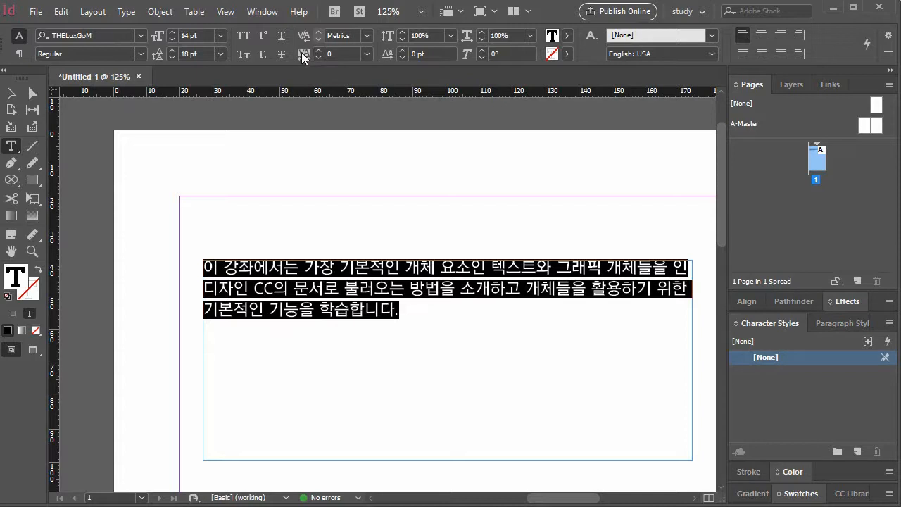
Step: Set the selected text's tracking to -10 and its horizontal scale to 95%
{"action": "left_click", "coordinate": [365, 52]}
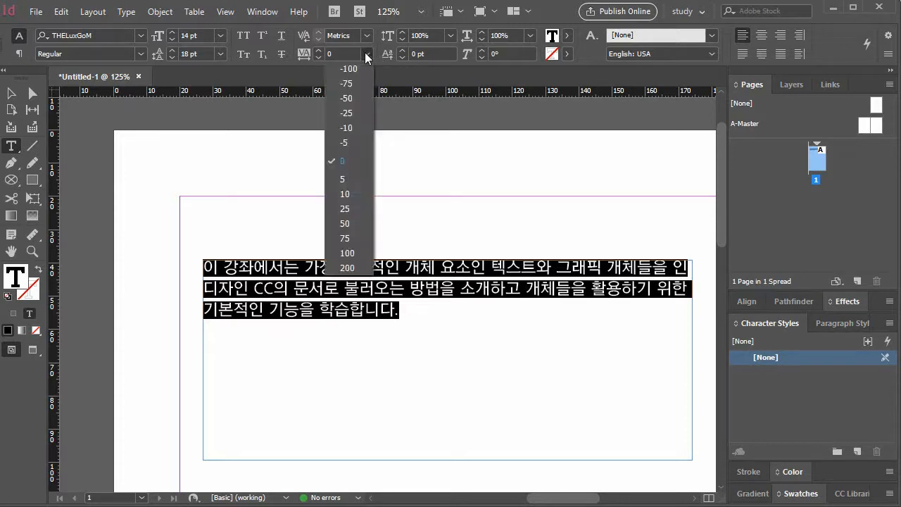
{"action": "left_click", "coordinate": [359, 128]}
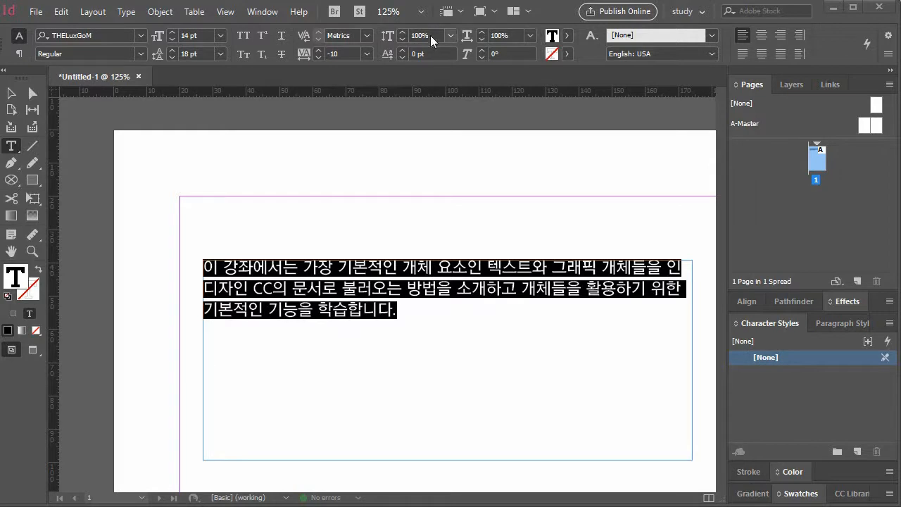
{"action": "left_click", "coordinate": [531, 35]}
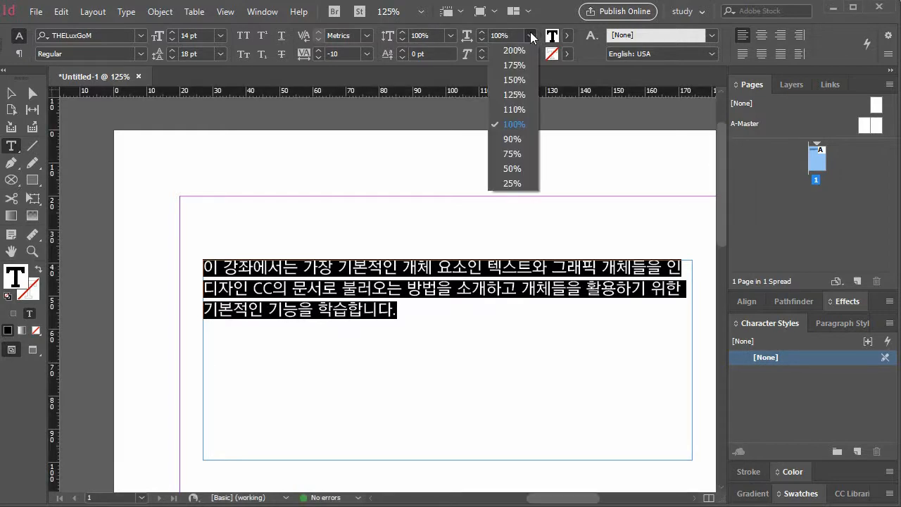
{"action": "left_click", "coordinate": [522, 137]}
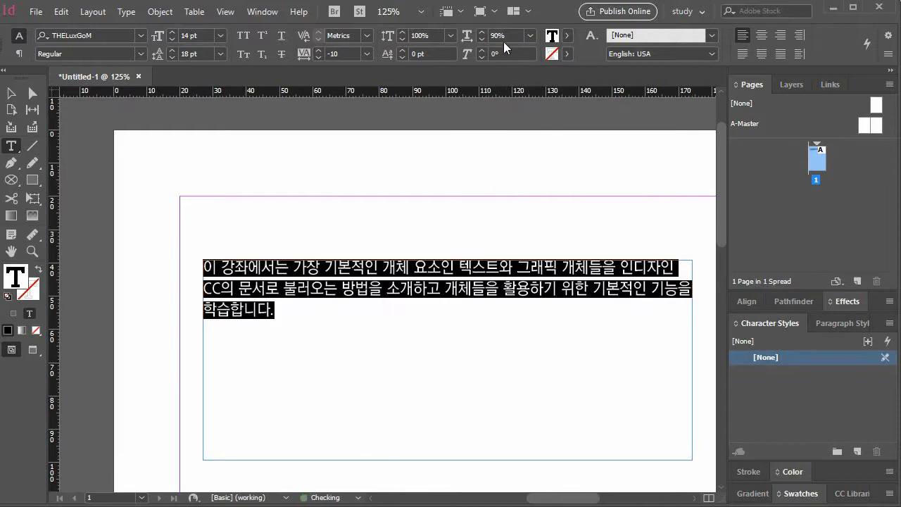
{"action": "type", "text": "95"}
{"action": "key", "text": "Return"}
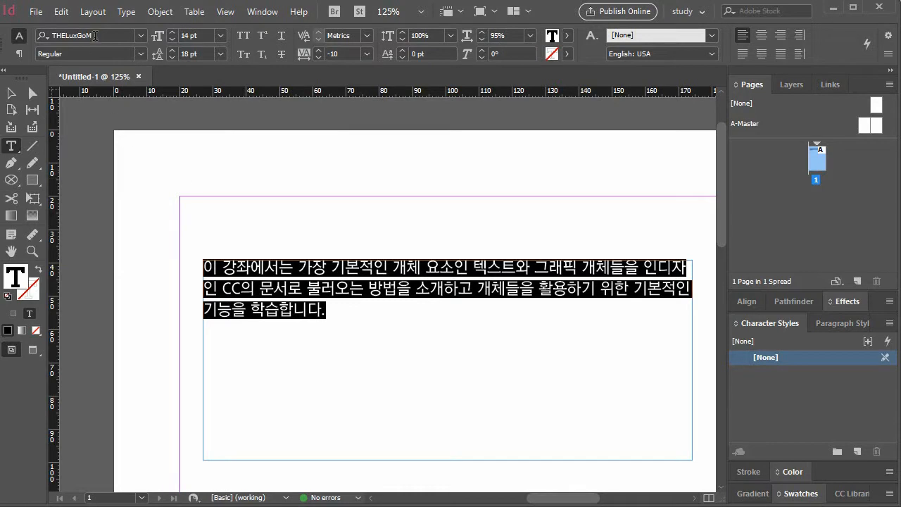
Step: Move the text frame to the page's upper-left margin corner, at X 20 mm, Y 20 mm
{"action": "left_click", "coordinate": [95, 35]}
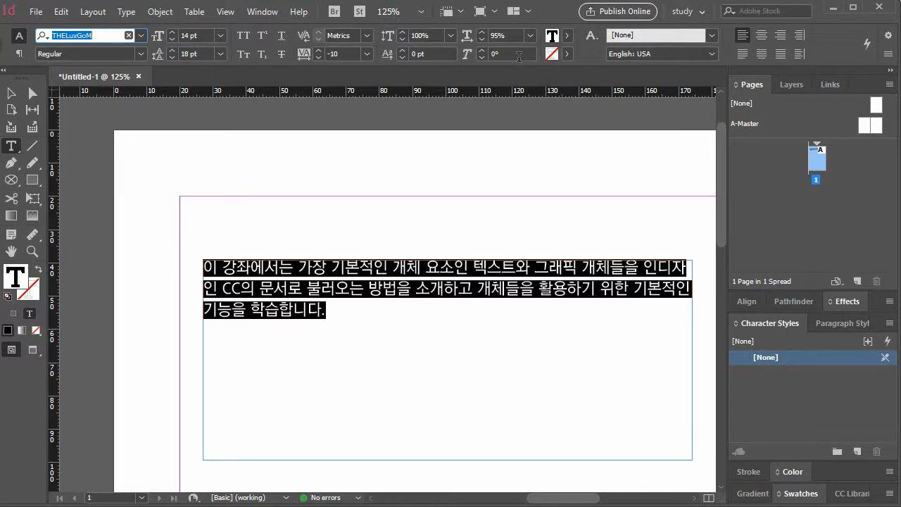
{"action": "left_click", "coordinate": [12, 93]}
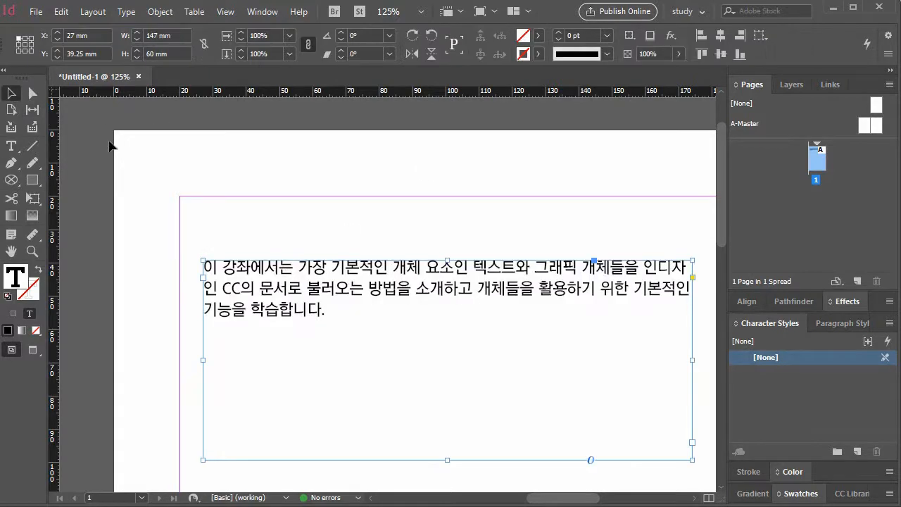
{"action": "left_click_drag", "start_coordinate": [305, 288], "coordinate": [284, 229]}
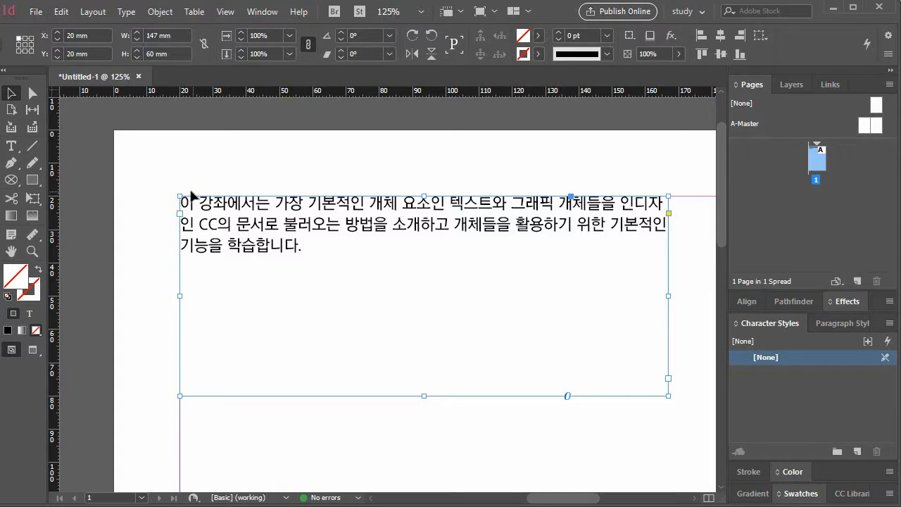
Step: Select all the text in the frame to review its character settings, and return to the frame selection
{"action": "double_click", "coordinate": [281, 252]}
{"action": "left_click_drag", "start_coordinate": [317, 246], "coordinate": [115, 213]}
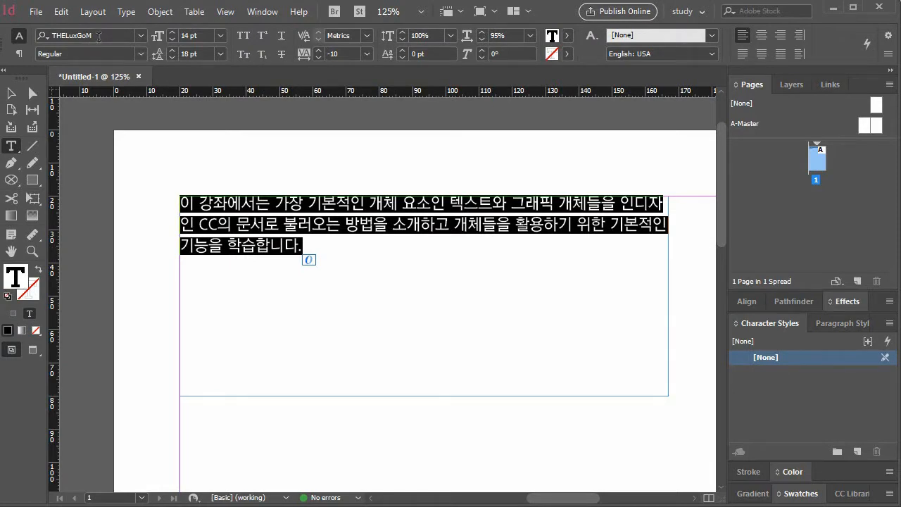
{"action": "key", "text": "Escape"}
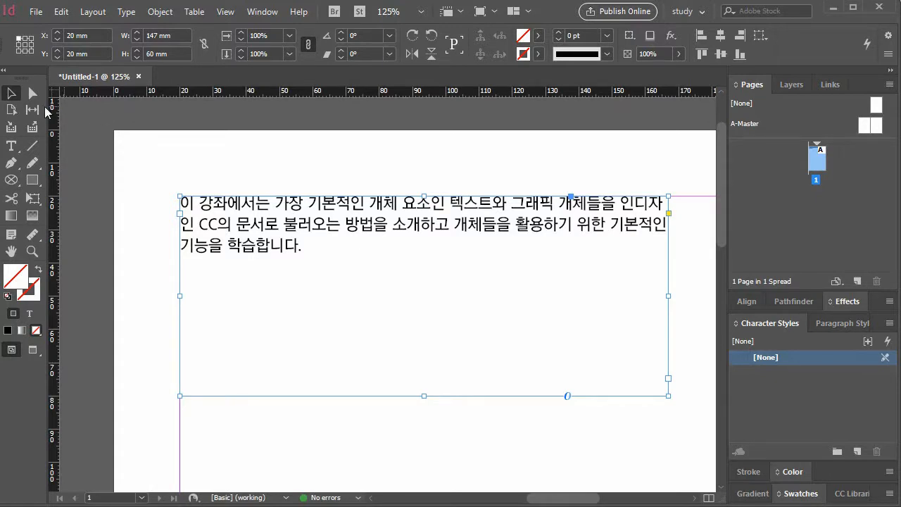
{"action": "left_click", "coordinate": [10, 95]}
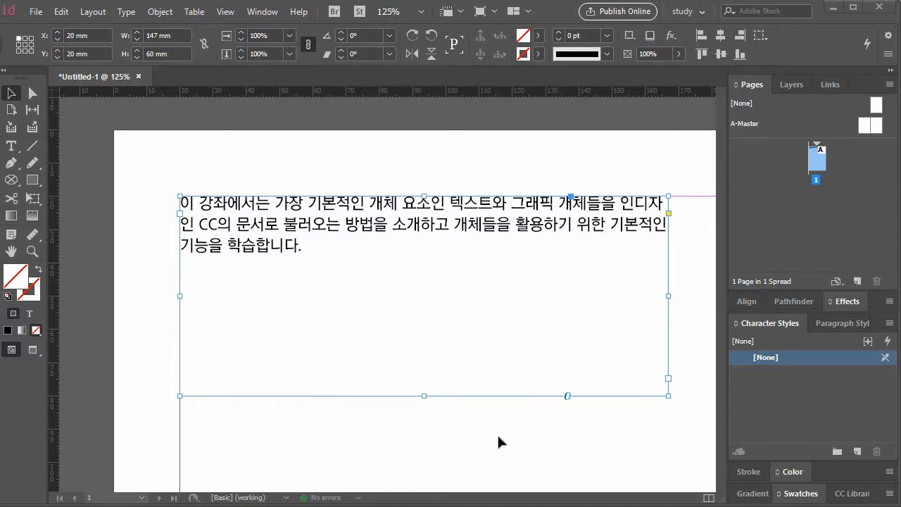
Step: Fit the whole page in view and widen the text frame to the page's right margin
{"action": "double_click", "coordinate": [11, 252]}
{"action": "left_click", "coordinate": [11, 93]}
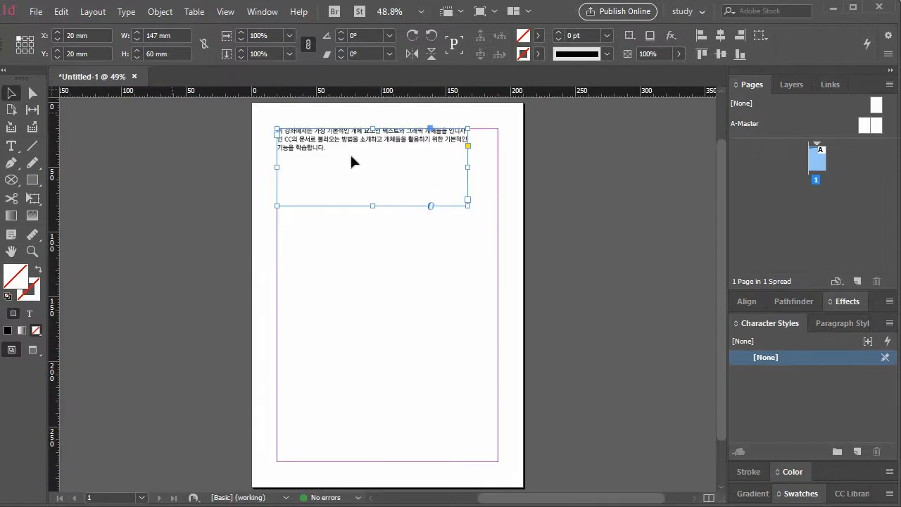
{"action": "left_click_drag", "start_coordinate": [467, 169], "coordinate": [498, 168]}
Step: Draw a circular graphic frame about 71 mm in diameter below the text frame, at about X 60 mm, Y 103 mm
{"action": "left_click", "coordinate": [10, 179]}
{"action": "left_click_drag", "start_coordinate": [328, 236], "coordinate": [465, 328]}
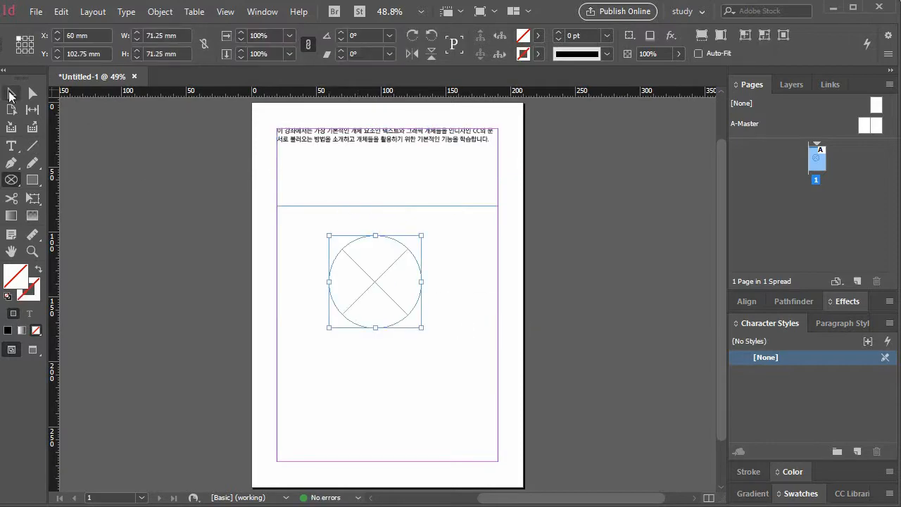
{"action": "left_click", "coordinate": [11, 94]}
Step: Place the image ancient.jpg from the indesign source folder into the circular frame with the default import options
{"action": "left_click", "coordinate": [42, 11]}
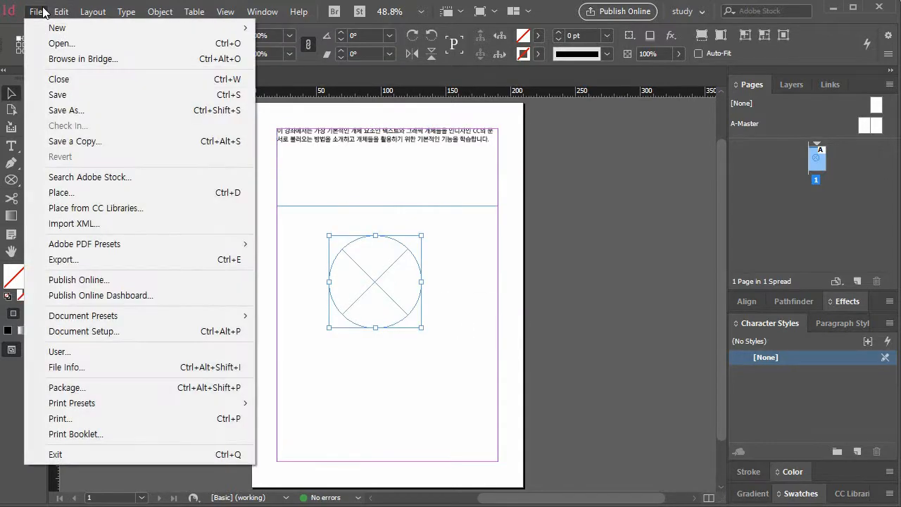
{"action": "left_click", "coordinate": [120, 192]}
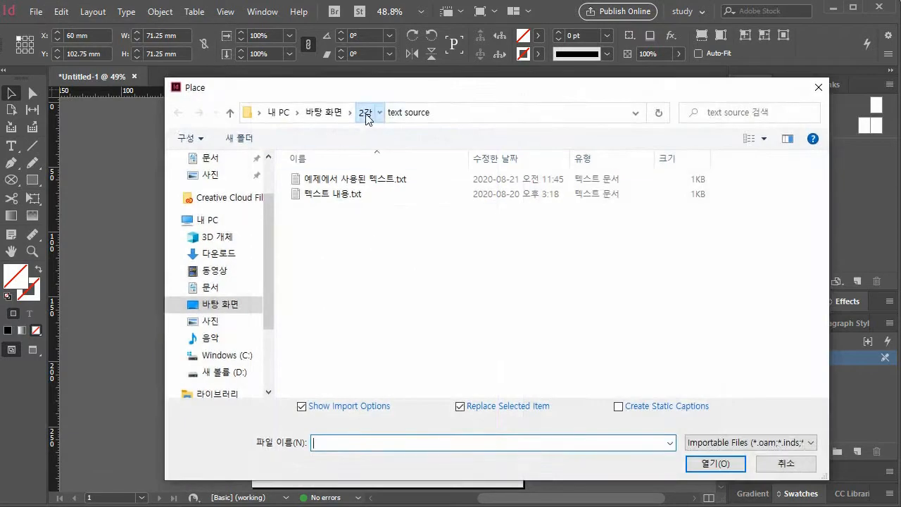
{"action": "left_click", "coordinate": [365, 112]}
{"action": "left_click", "coordinate": [323, 185]}
{"action": "double_click", "coordinate": [322, 185]}
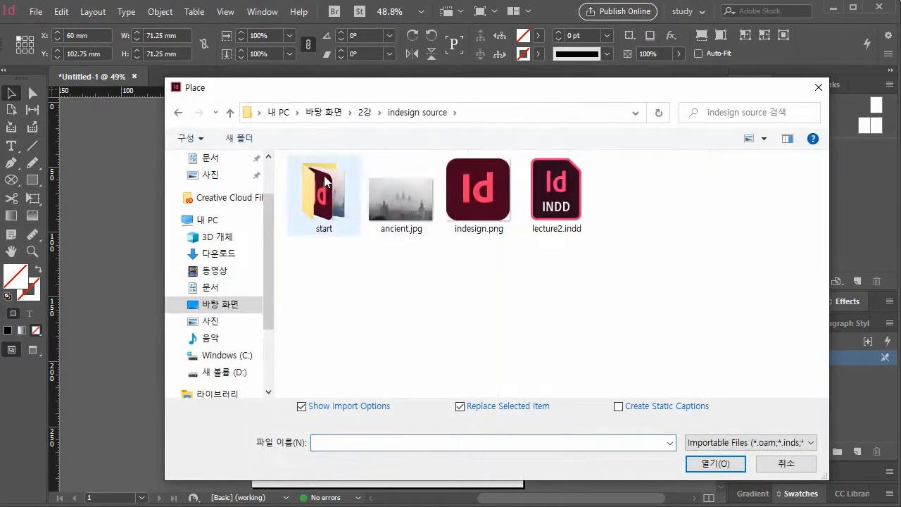
{"action": "double_click", "coordinate": [377, 195]}
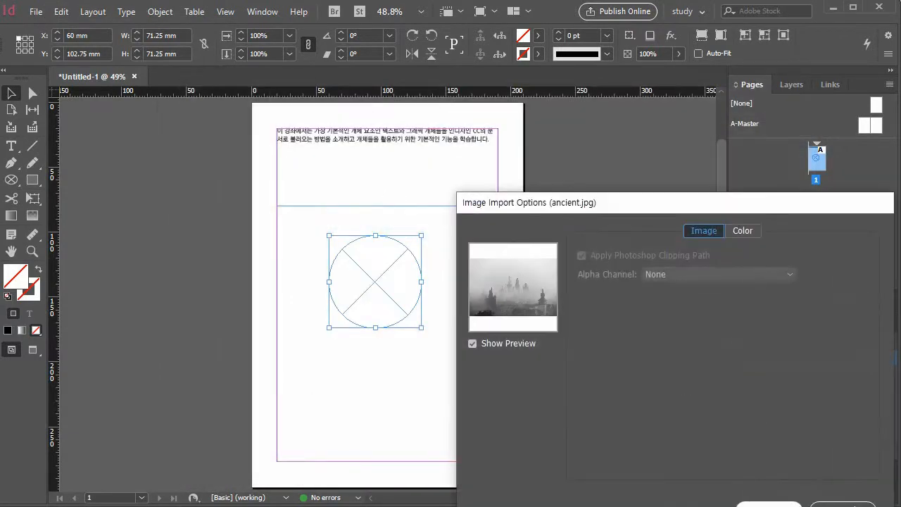
{"action": "left_click", "coordinate": [769, 504]}
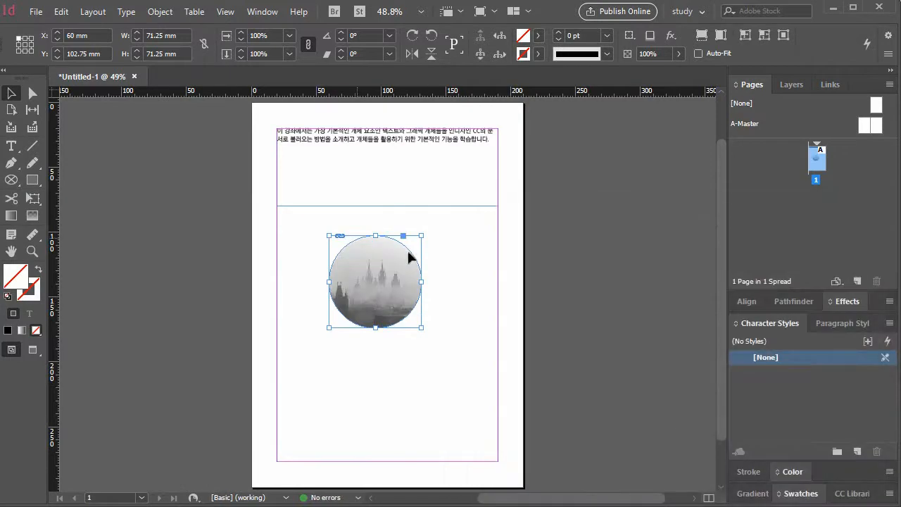
Step: Show the placed image's link, put the Links panel ahead of Layers, and collapse the link information
{"action": "left_click", "coordinate": [793, 84]}
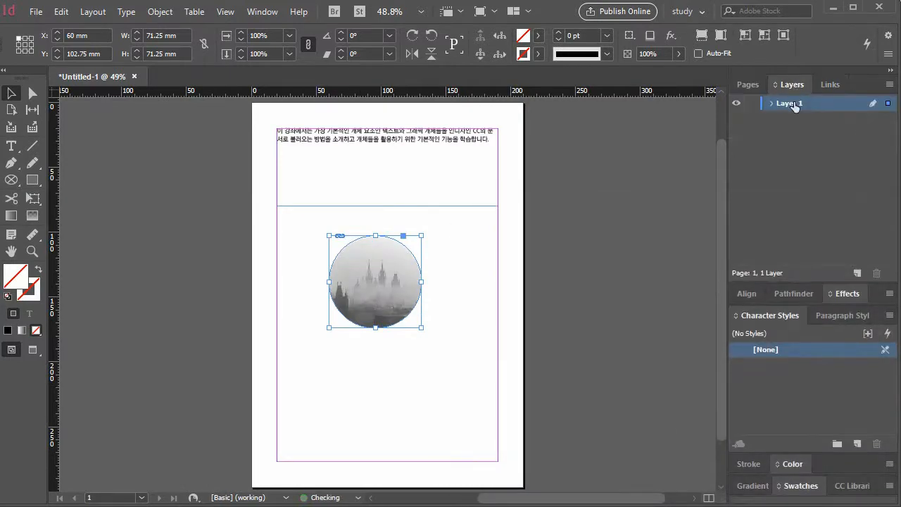
{"action": "left_click", "coordinate": [826, 85]}
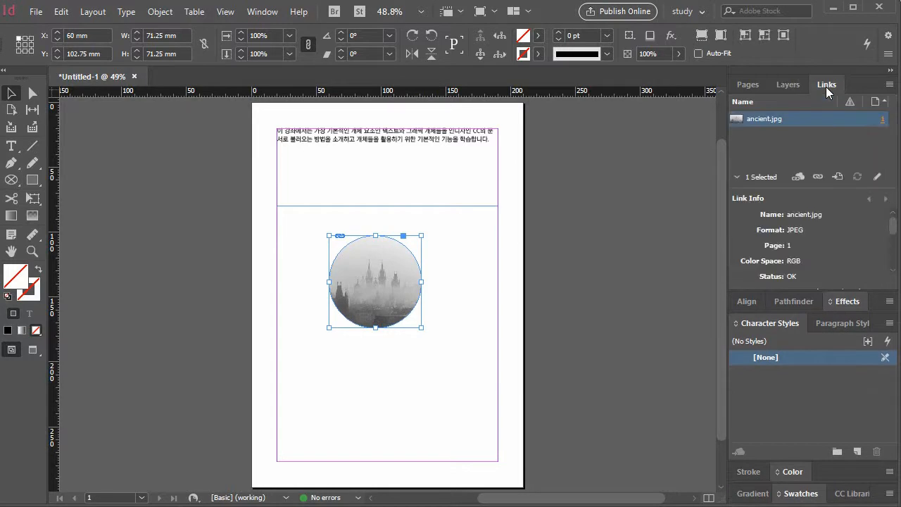
{"action": "left_click_drag", "start_coordinate": [825, 88], "coordinate": [787, 85]}
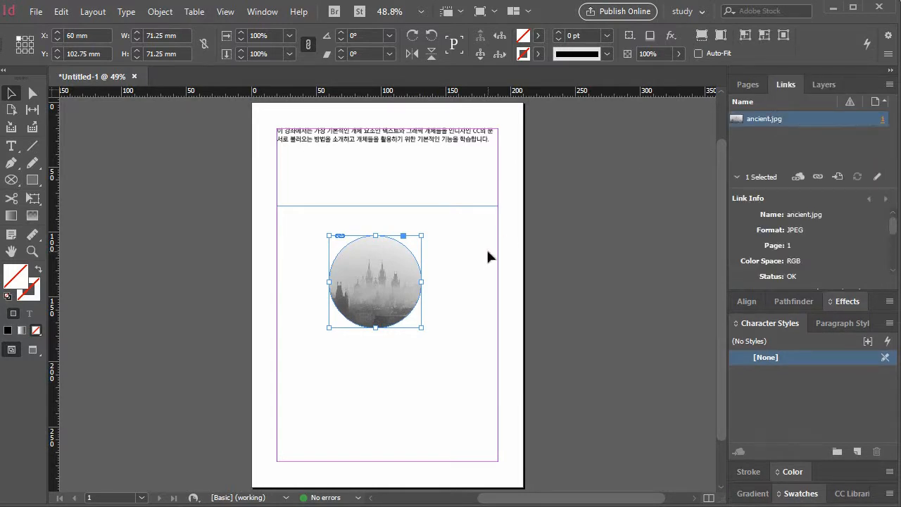
{"action": "double_click", "coordinate": [767, 120]}
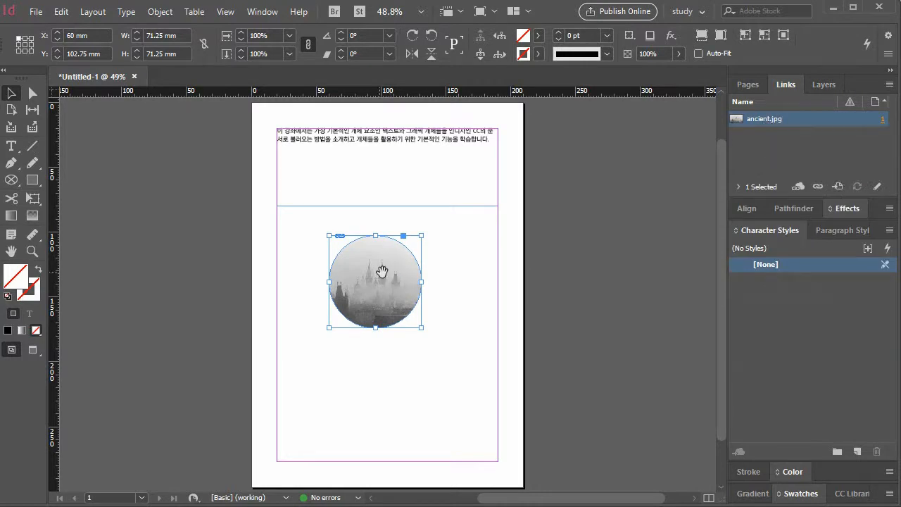
Step: Move the circular frame to X 61.5 mm, Y 109.5 mm and shift the image down and right inside it
{"action": "left_click_drag", "start_coordinate": [374, 275], "coordinate": [395, 301]}
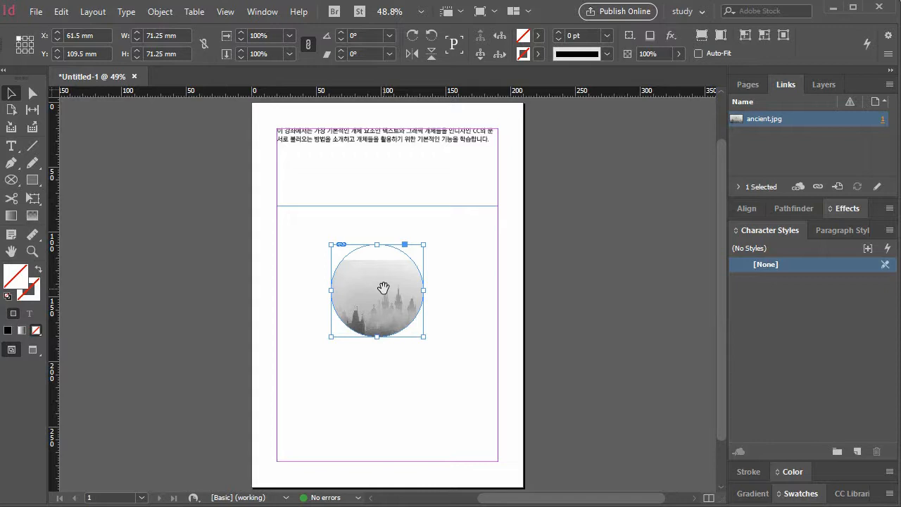
{"action": "left_click", "coordinate": [34, 179]}
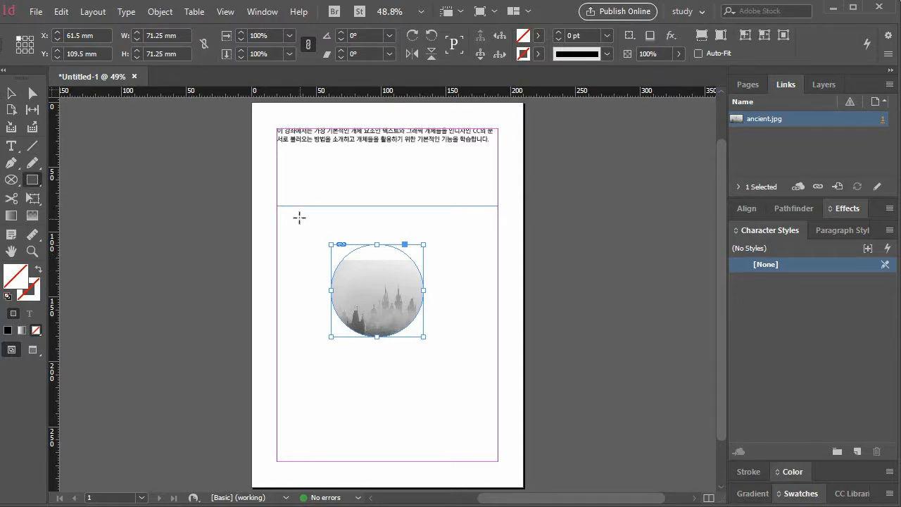
{"action": "left_click_drag", "start_coordinate": [292, 215], "coordinate": [329, 246]}
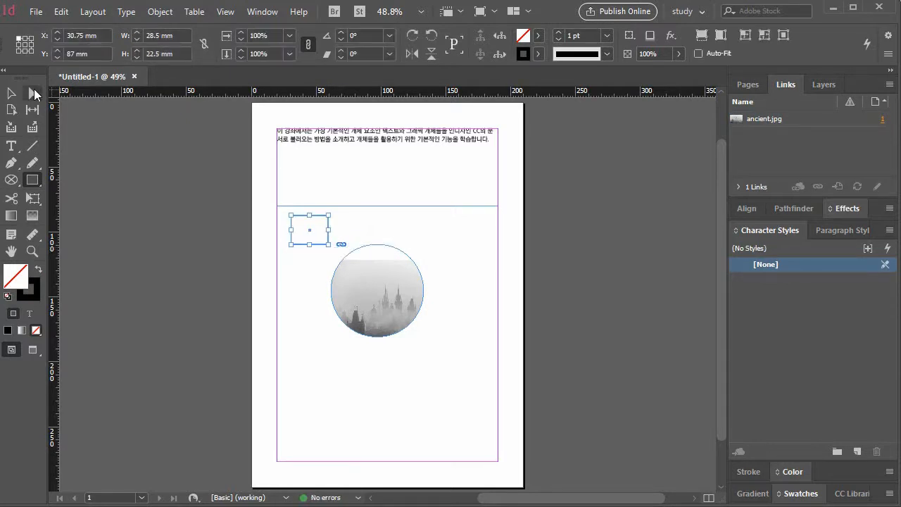
{"action": "left_click", "coordinate": [33, 94]}
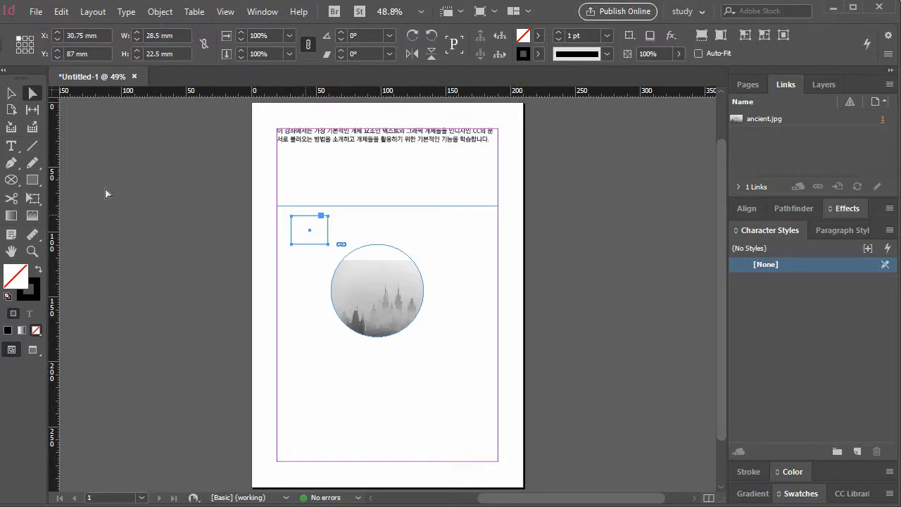
{"action": "left_click", "coordinate": [31, 251]}
{"action": "left_click", "coordinate": [311, 245]}
{"action": "left_click", "coordinate": [451, 281]}
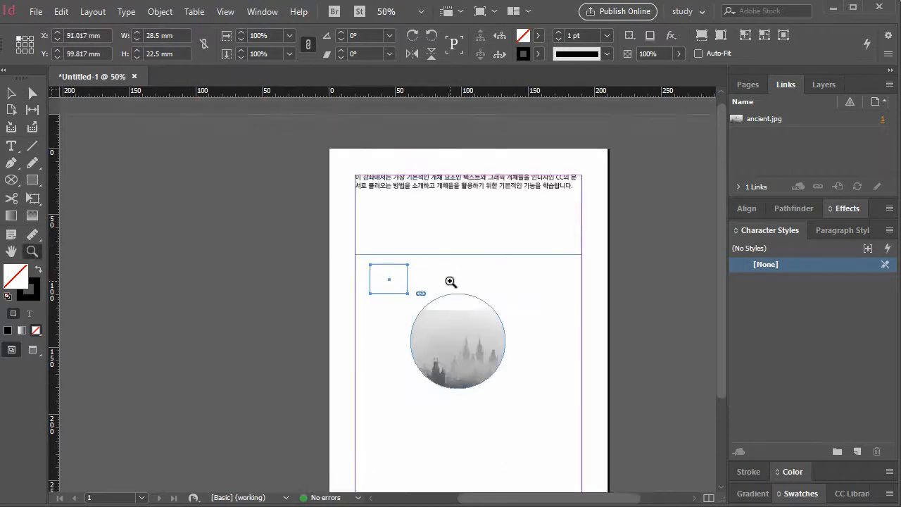
{"action": "left_click", "coordinate": [305, 317]}
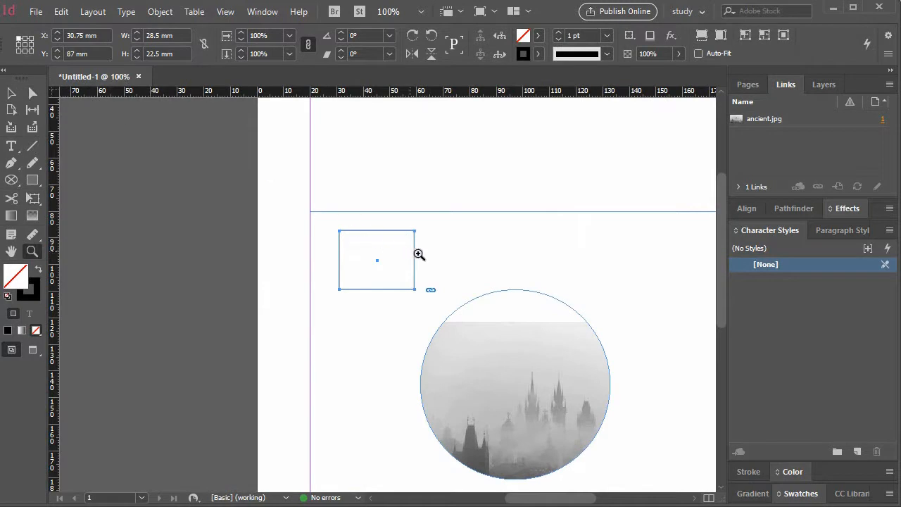
{"action": "left_click", "coordinate": [12, 93]}
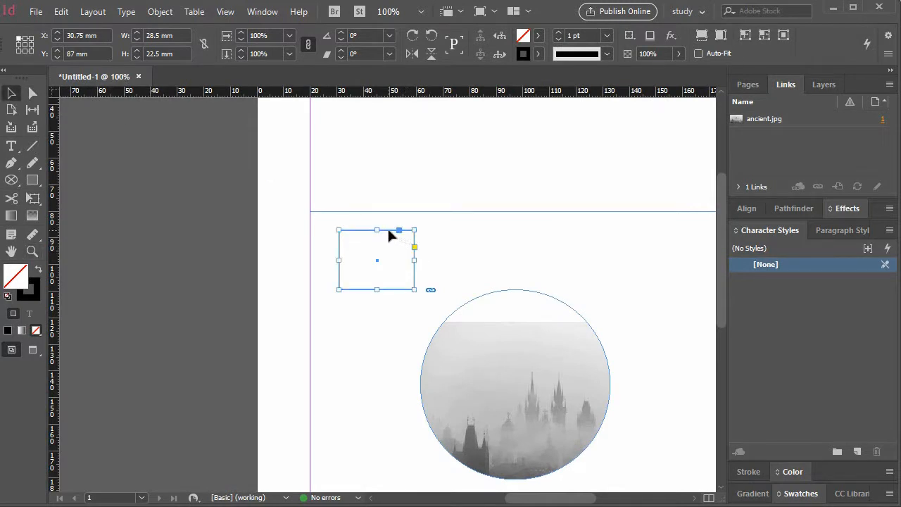
{"action": "left_click", "coordinate": [368, 247]}
Step: Draw a 23 mm square at X 28 mm, Y 88 mm and stretch its upper-right corner point outward to about X 61.5 mm
{"action": "left_click", "coordinate": [31, 180]}
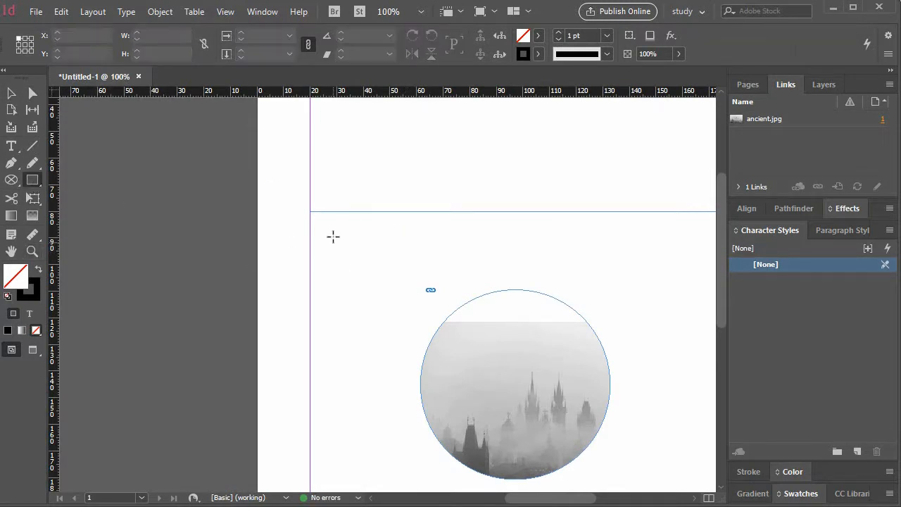
{"action": "left_click_drag", "start_coordinate": [331, 233], "coordinate": [393, 294]}
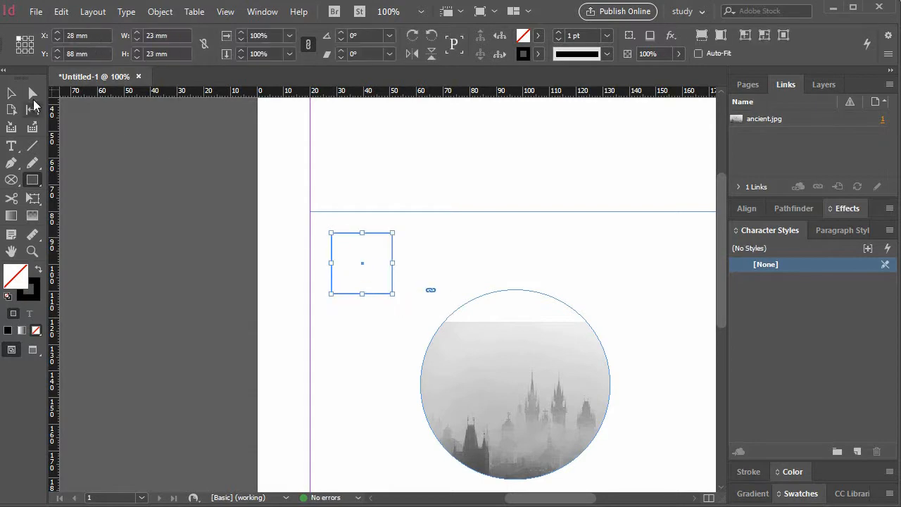
{"action": "left_click", "coordinate": [33, 93]}
{"action": "left_click", "coordinate": [405, 232]}
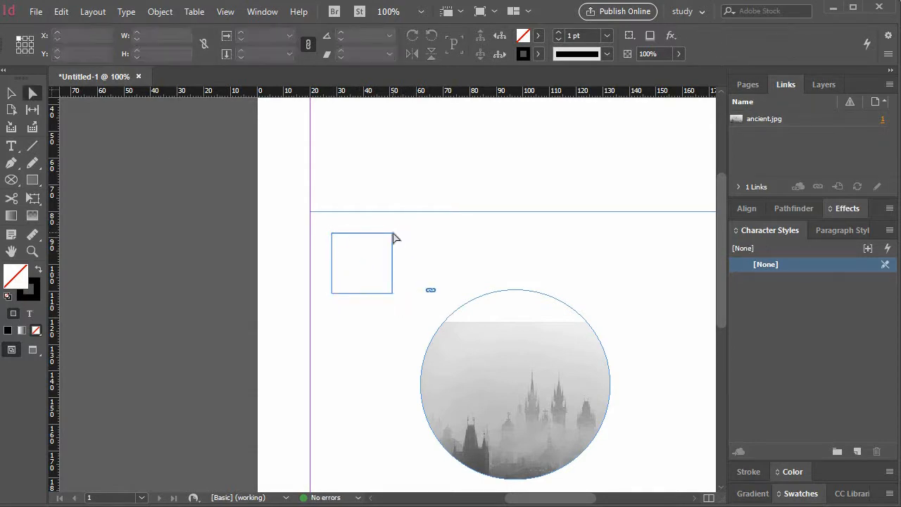
{"action": "left_click", "coordinate": [395, 237]}
{"action": "left_click_drag", "start_coordinate": [393, 233], "coordinate": [421, 233]}
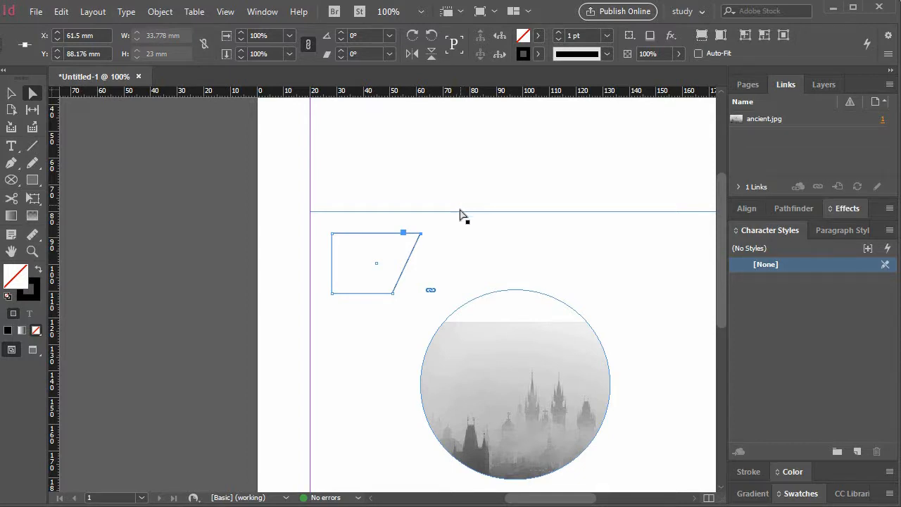
Step: Try to narrow the text frame by widening the gap between its right edge and the page edge with the Gap tool
{"action": "left_click", "coordinate": [11, 112]}
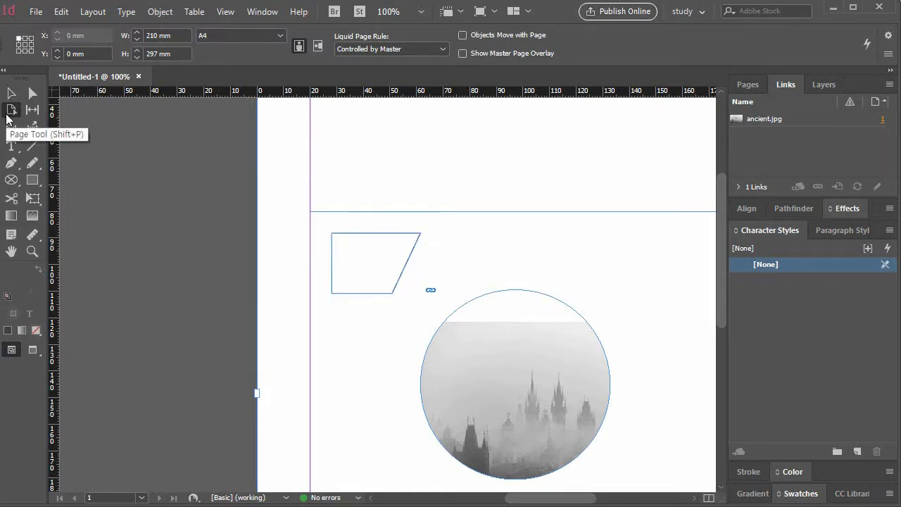
{"action": "double_click", "coordinate": [11, 252]}
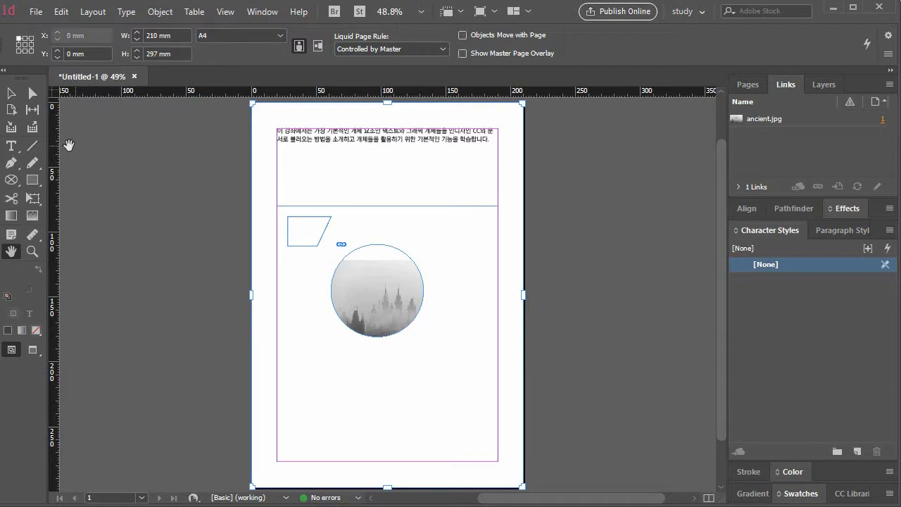
{"action": "left_click", "coordinate": [32, 110]}
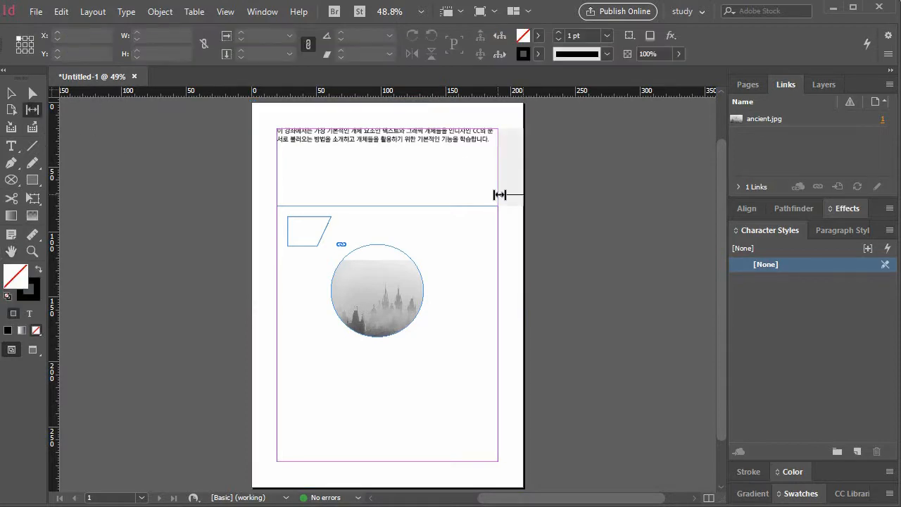
{"action": "left_click_drag", "start_coordinate": [500, 194], "coordinate": [473, 195]}
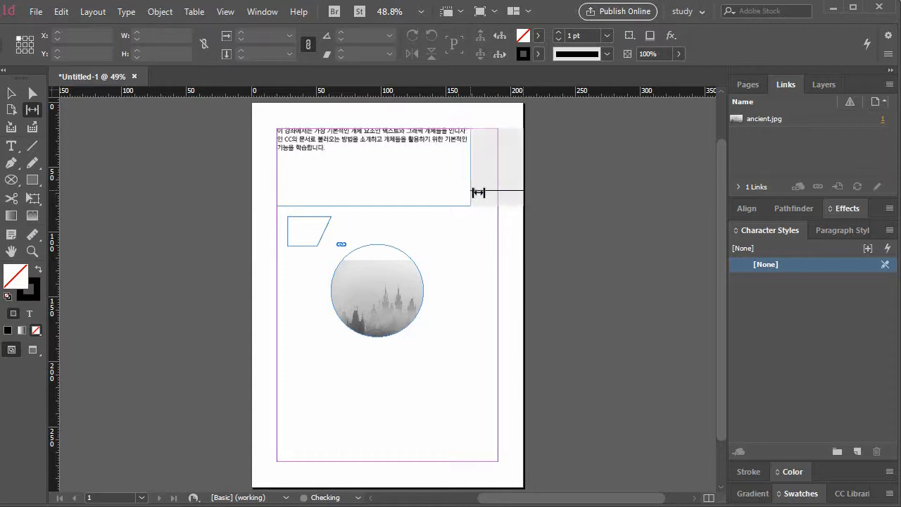
{"action": "key", "text": "ctrl+z"}
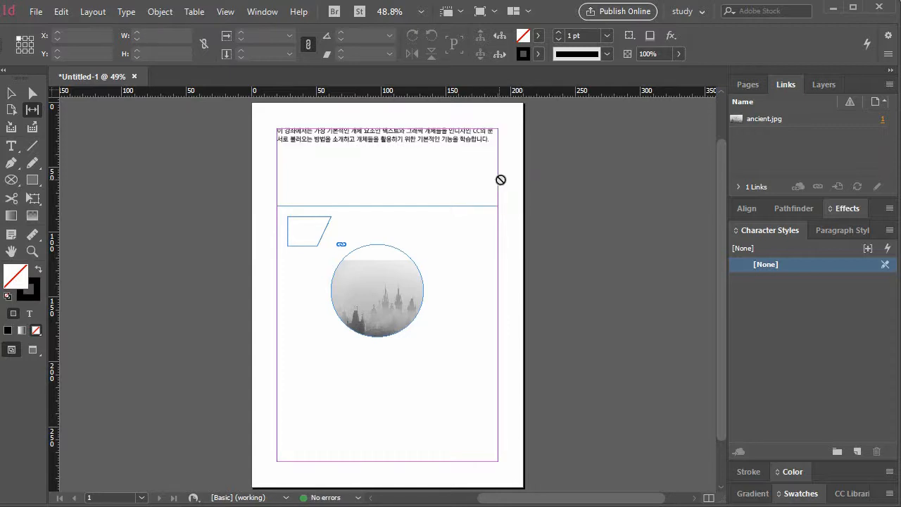
Step: Widen the gaps beside the text frame with the Gap tool, about 11 mm on the right and 10 mm on the left
{"action": "scroll", "coordinate": [500, 180], "scroll_direction": "up", "scroll_amount": 2}
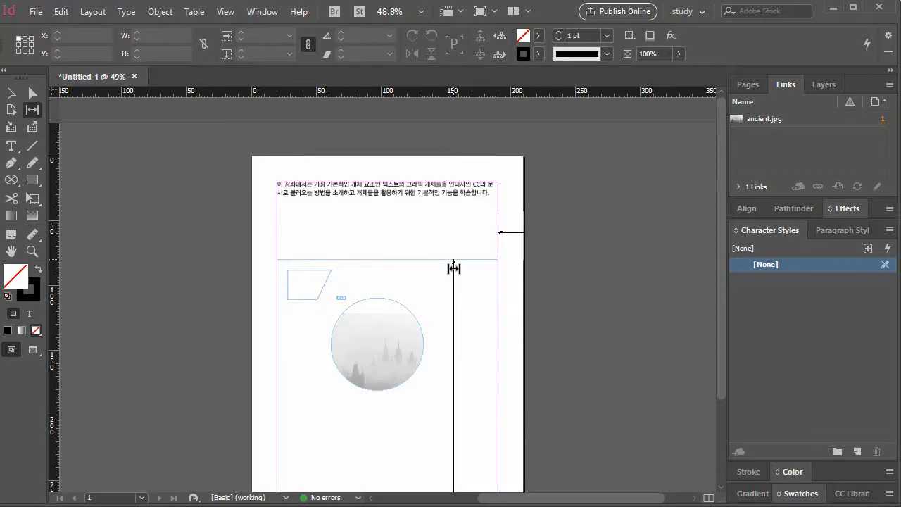
{"action": "key", "text": "ctrl+1"}
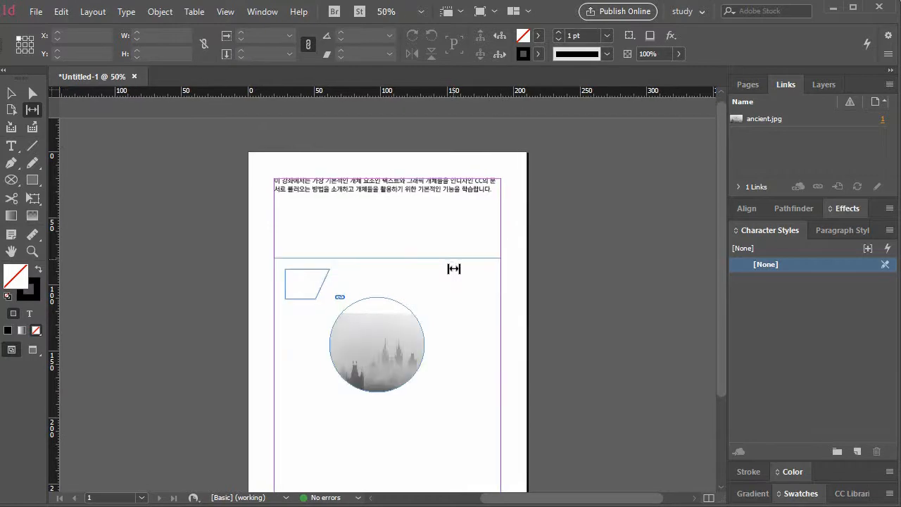
{"action": "left_click_drag", "start_coordinate": [451, 229], "coordinate": [441, 354]}
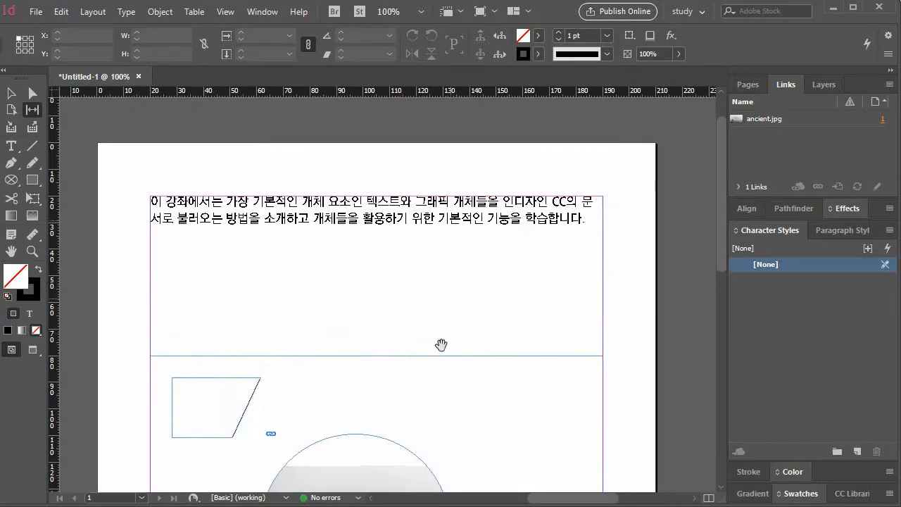
{"action": "left_click_drag", "start_coordinate": [609, 250], "coordinate": [579, 253]}
{"action": "left_click_drag", "start_coordinate": [133, 259], "coordinate": [264, 229]}
Step: Fine-tune the left gap at high magnification so the text frame's left edge sits at about X 30 mm
{"action": "key", "text": "ctrl+equal"}
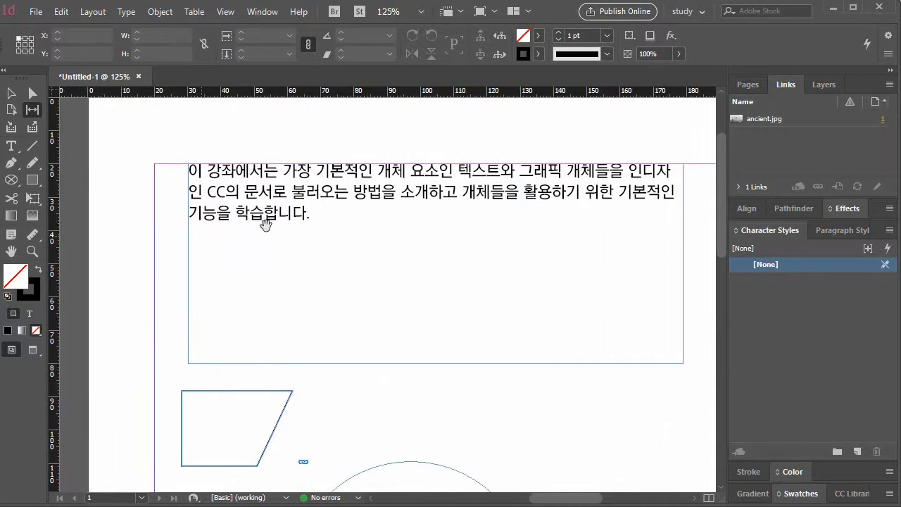
{"action": "key", "text": "ctrl+equal"}
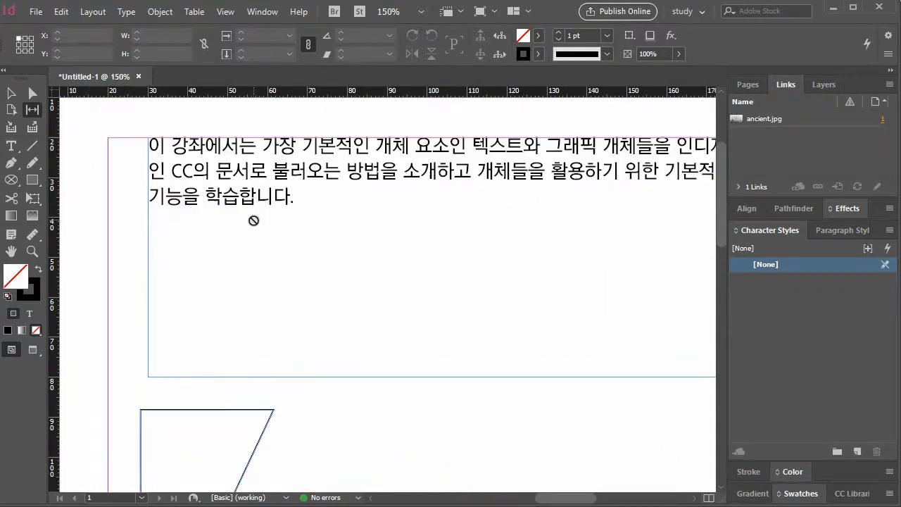
{"action": "scroll", "coordinate": [251, 219], "scroll_direction": "left", "scroll_amount": 2}
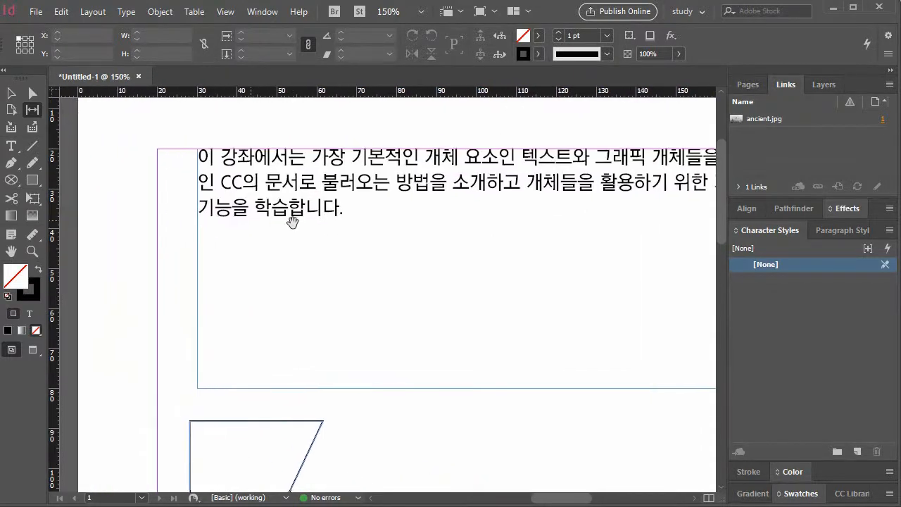
{"action": "left_click", "coordinate": [198, 222]}
{"action": "mouse_move", "coordinate": [197, 223]}
{"action": "left_mouse_down"}
{"action": "mouse_move", "coordinate": [187, 222]}
{"action": "mouse_move", "coordinate": [204, 228]}
{"action": "left_mouse_up"}
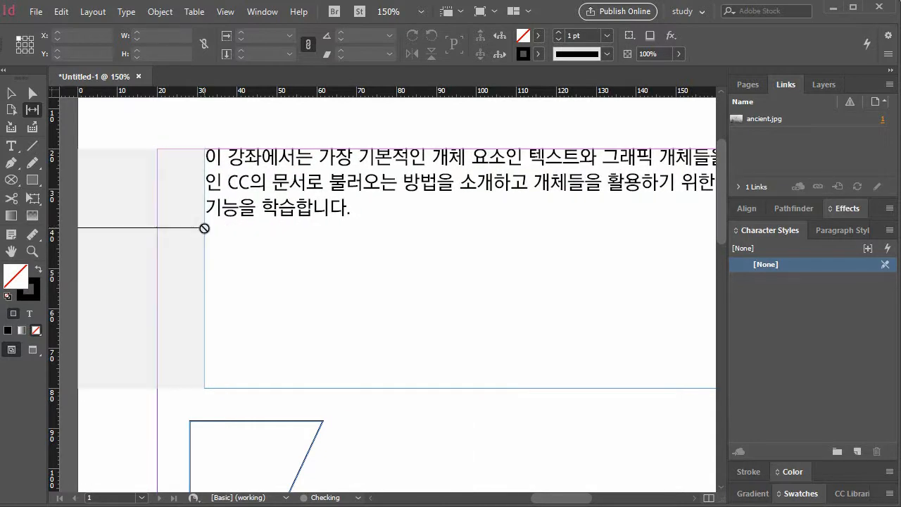
{"action": "key", "text": "ctrl+="}
{"action": "left_click_drag", "start_coordinate": [228, 194], "coordinate": [616, 344]}
{"action": "left_click_drag", "start_coordinate": [408, 320], "coordinate": [393, 320]}
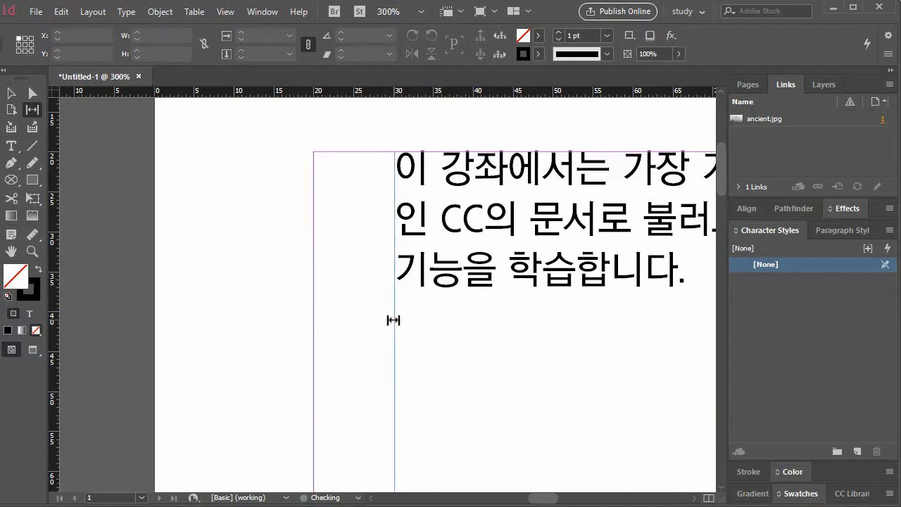
Step: Reduce the right gap so the text frame's right edge sits about 8 mm inside the right margin
{"action": "left_click_drag", "start_coordinate": [584, 345], "coordinate": [310, 324]}
{"action": "left_click_drag", "start_coordinate": [608, 310], "coordinate": [239, 285]}
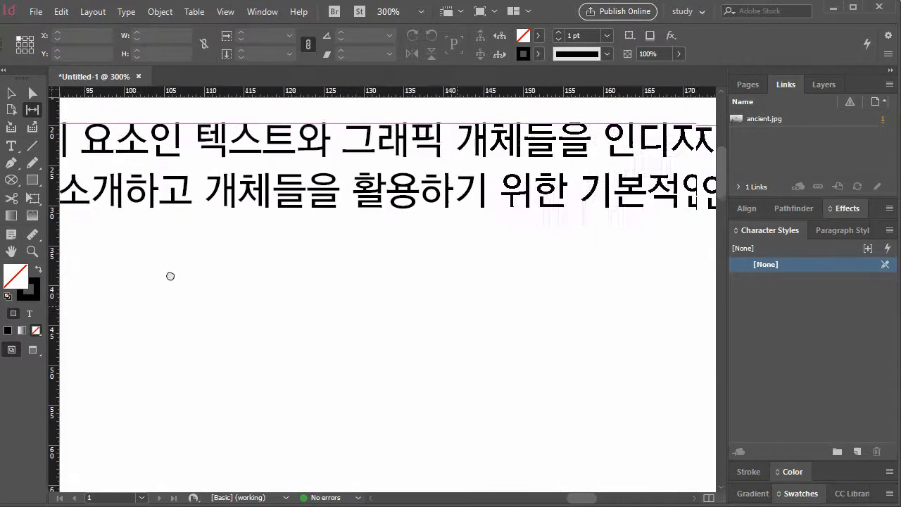
{"action": "left_click_drag", "start_coordinate": [456, 284], "coordinate": [485, 294]}
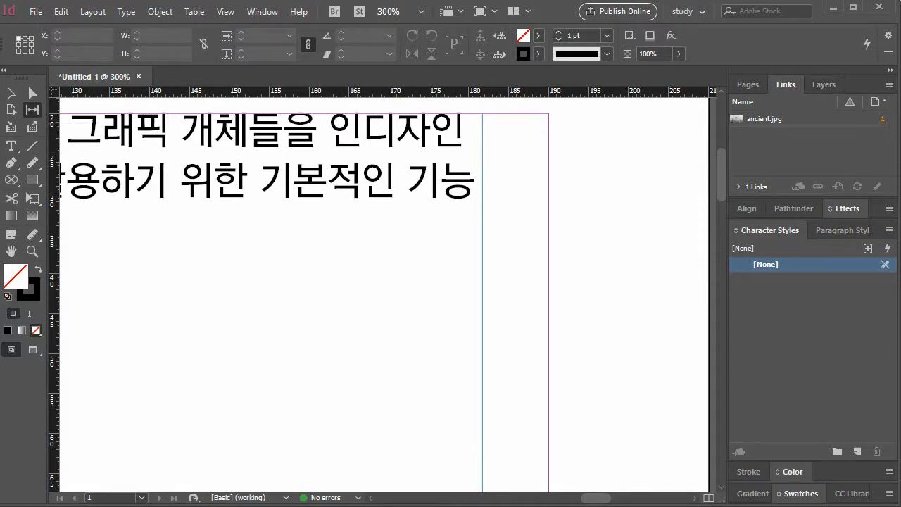
Step: Widen the text frame at the page top to both side margins, 170 mm wide starting at X 20 mm
{"action": "key", "text": "ctrl+n"}
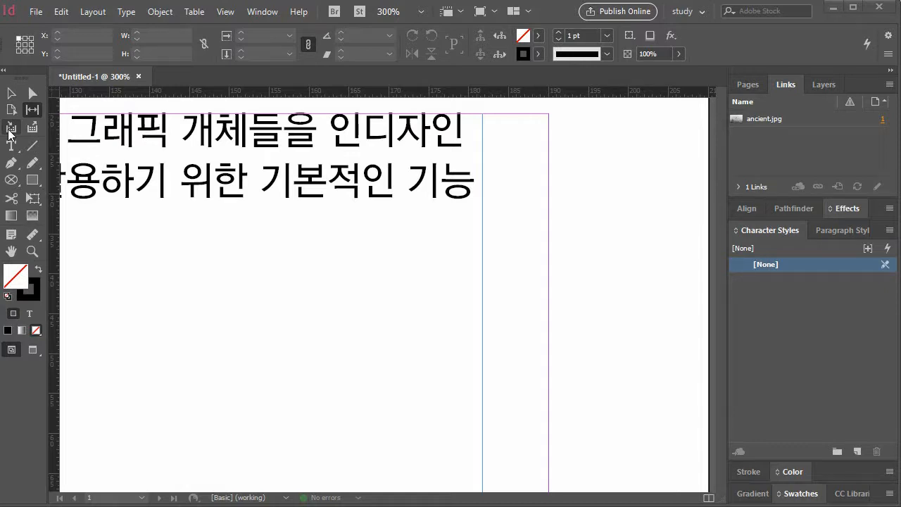
{"action": "double_click", "coordinate": [10, 251]}
{"action": "left_click", "coordinate": [11, 94]}
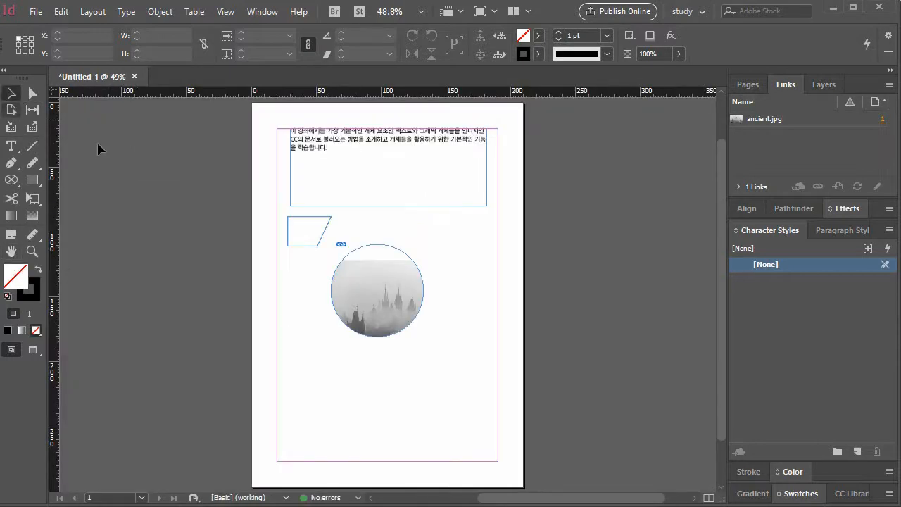
{"action": "left_click", "coordinate": [293, 185]}
{"action": "left_click_drag", "start_coordinate": [289, 167], "coordinate": [277, 167]}
{"action": "left_click_drag", "start_coordinate": [486, 168], "coordinate": [497, 171]}
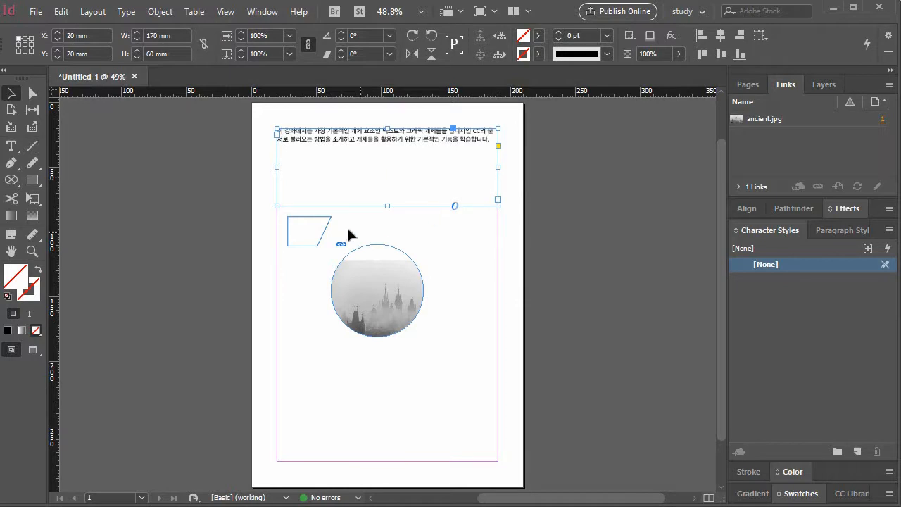
Step: Delete the small slanted frame between the text frame and the circular image
{"action": "left_click", "coordinate": [320, 229]}
{"action": "left_click", "coordinate": [322, 231]}
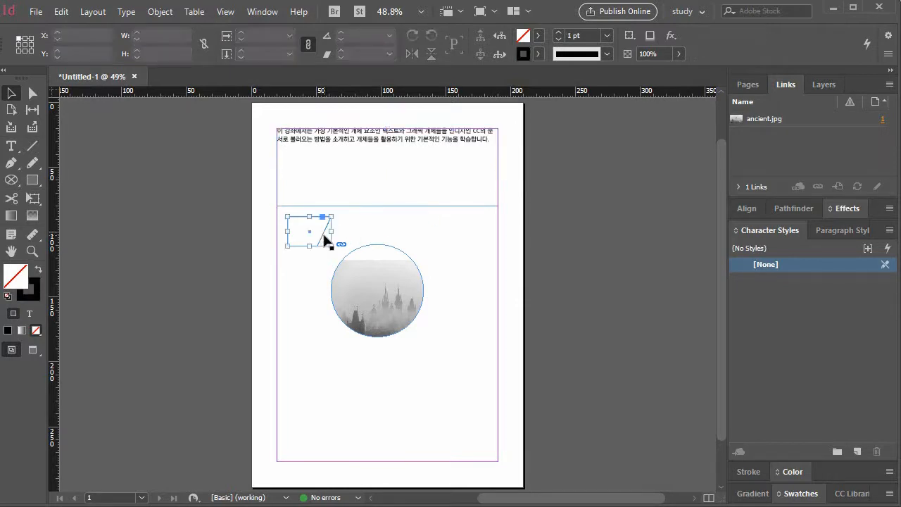
{"action": "key", "text": "Delete"}
Step: Fit the castle image inside the circular frame so that it fills the frame proportionally
{"action": "left_click", "coordinate": [373, 288]}
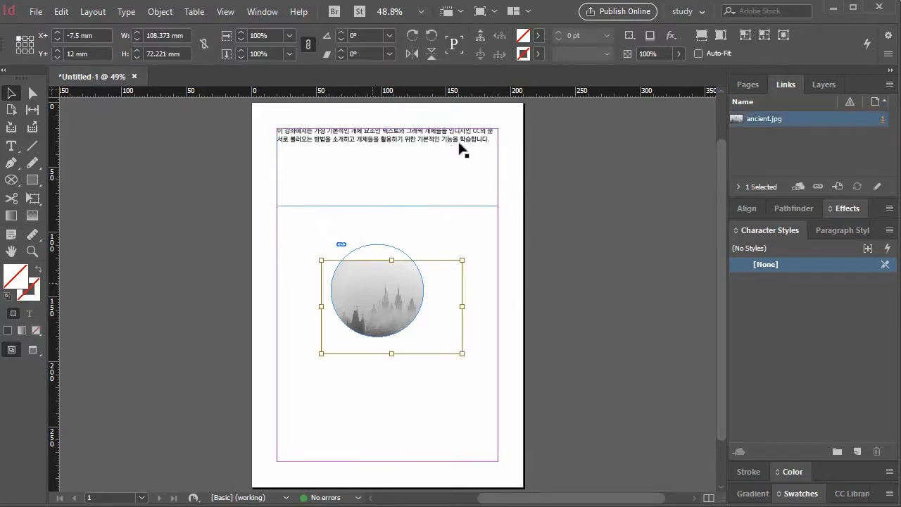
{"action": "left_click", "coordinate": [701, 35]}
{"action": "left_click", "coordinate": [472, 333]}
{"action": "left_click", "coordinate": [378, 296]}
Step: Collect the circular image frame on the conveyor with the Content Collector tool
{"action": "left_click", "coordinate": [13, 130]}
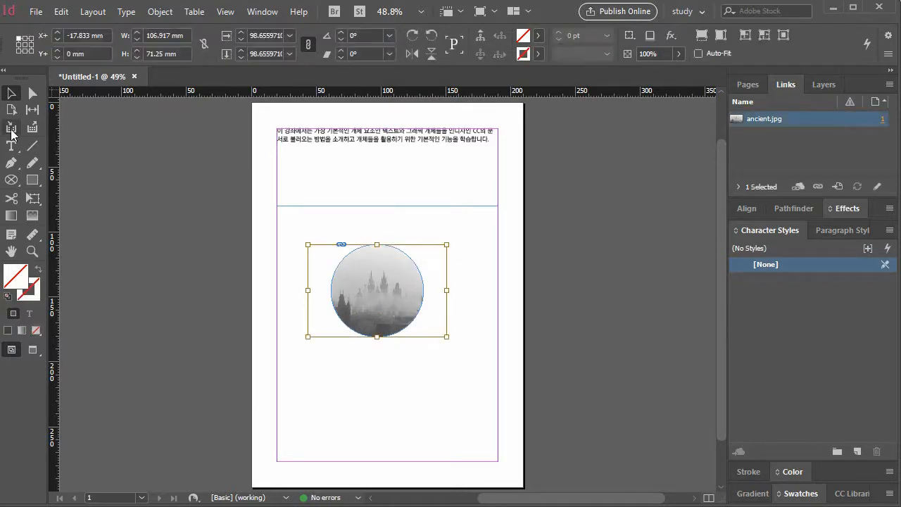
{"action": "left_click_drag", "start_coordinate": [638, 364], "coordinate": [553, 360]}
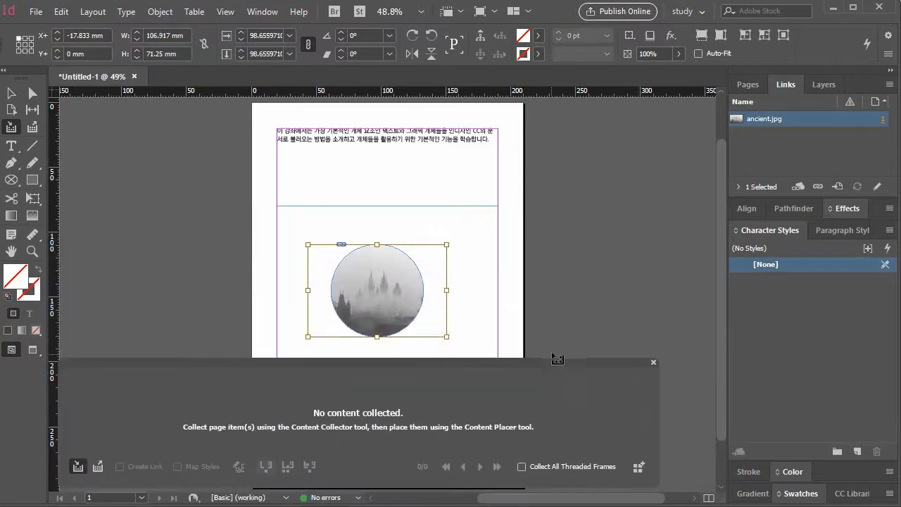
{"action": "left_click", "coordinate": [384, 284]}
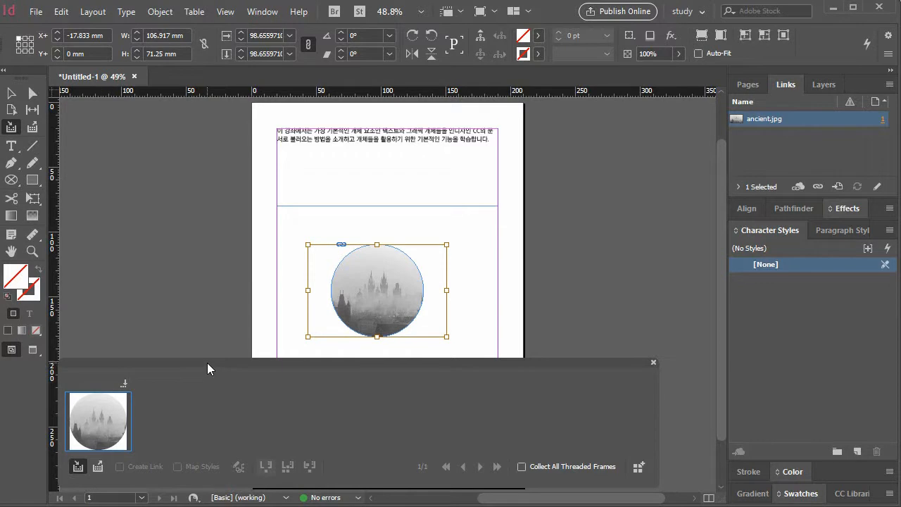
Step: Collect the text frame on the Content Collector conveyor in addition to the circular image
{"action": "left_click", "coordinate": [11, 93]}
{"action": "left_click", "coordinate": [142, 258]}
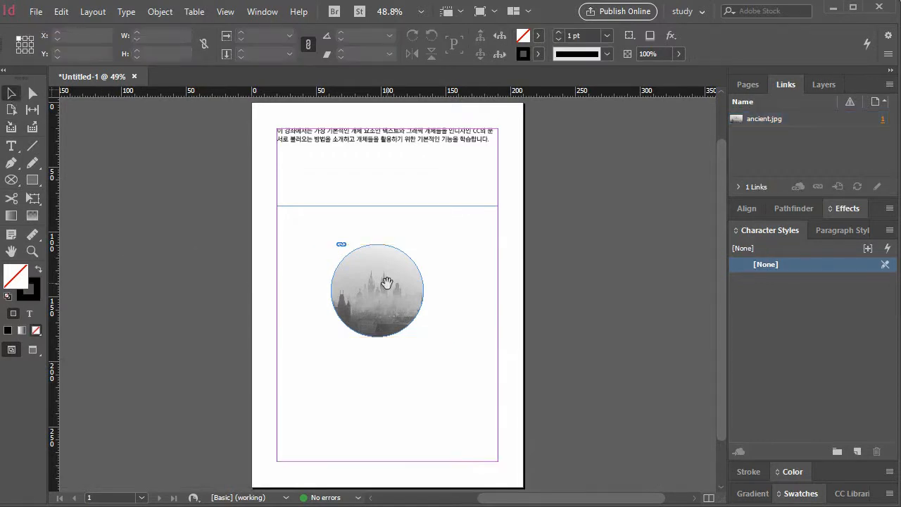
{"action": "left_click", "coordinate": [372, 146]}
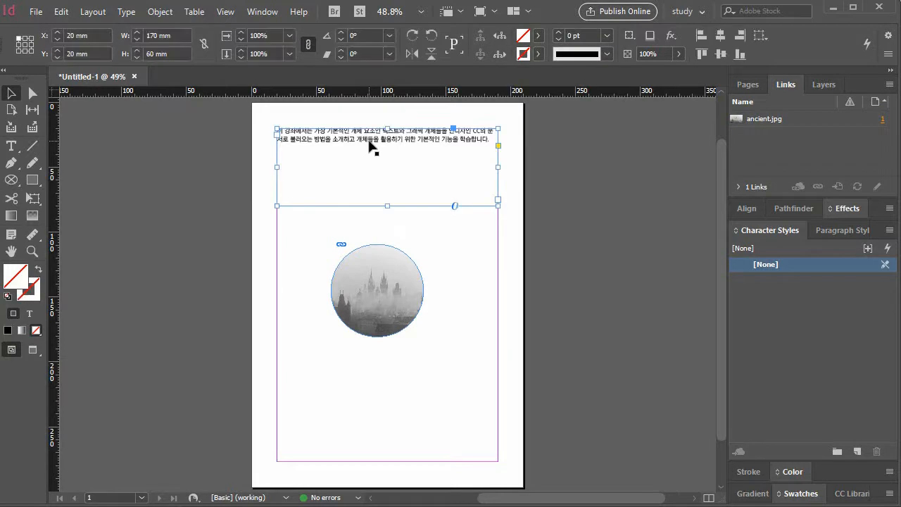
{"action": "left_click", "coordinate": [12, 127]}
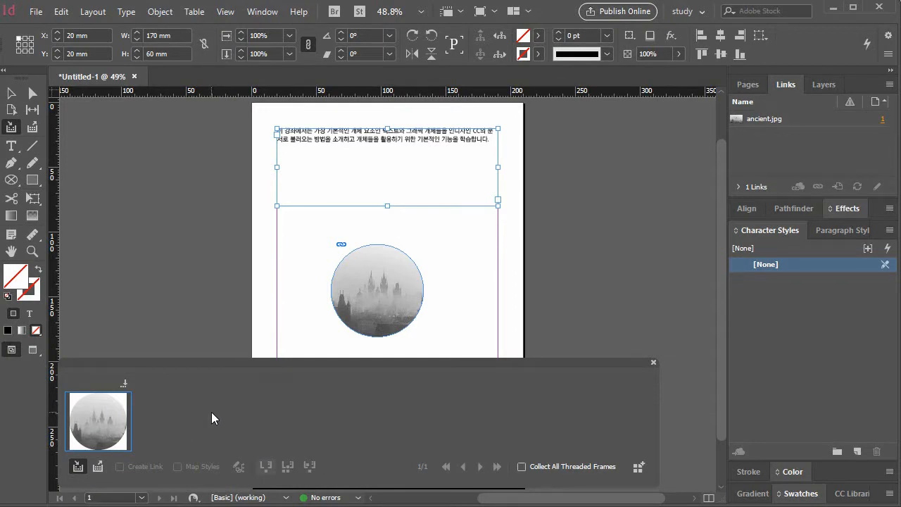
{"action": "left_click", "coordinate": [348, 144]}
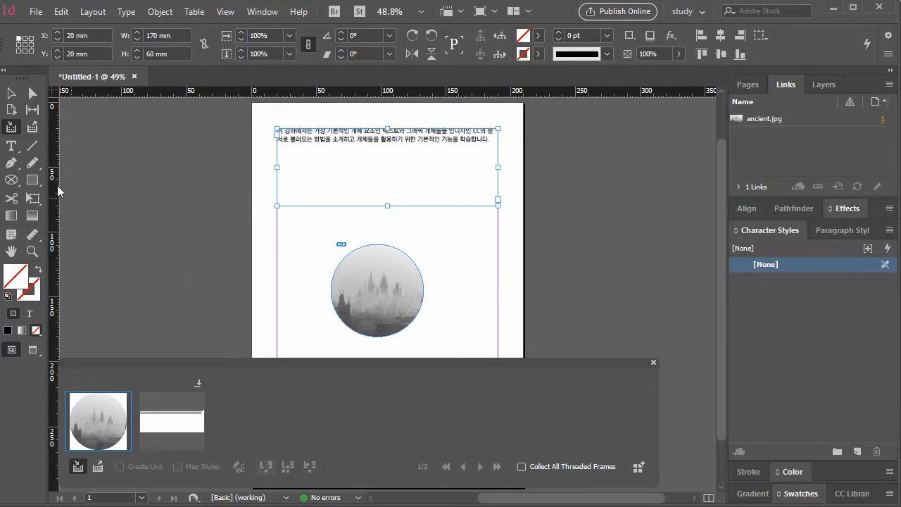
Step: Place the collected image at about X 16.5, Y 122.25 mm and the text frame at about X 137.25, Y 106.5 mm with the Content Placer tool
{"action": "left_click", "coordinate": [34, 133]}
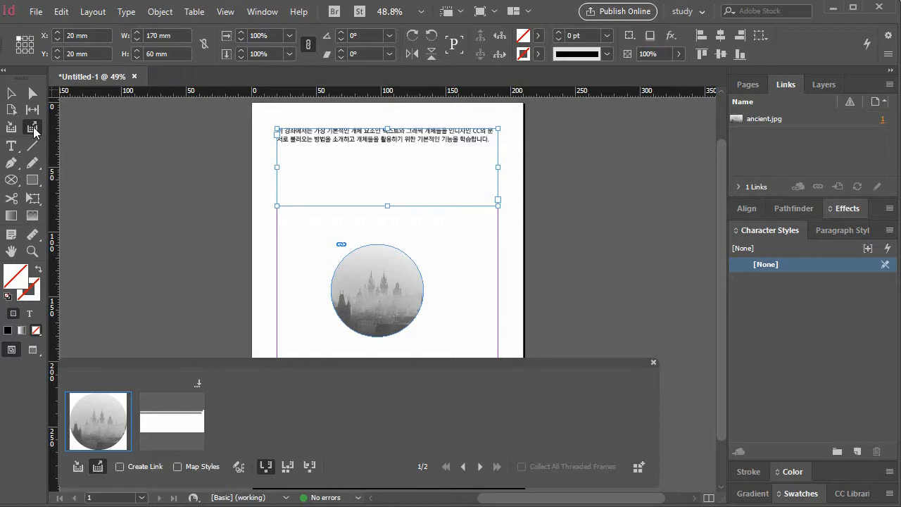
{"action": "left_click", "coordinate": [33, 129]}
{"action": "left_click", "coordinate": [273, 260]}
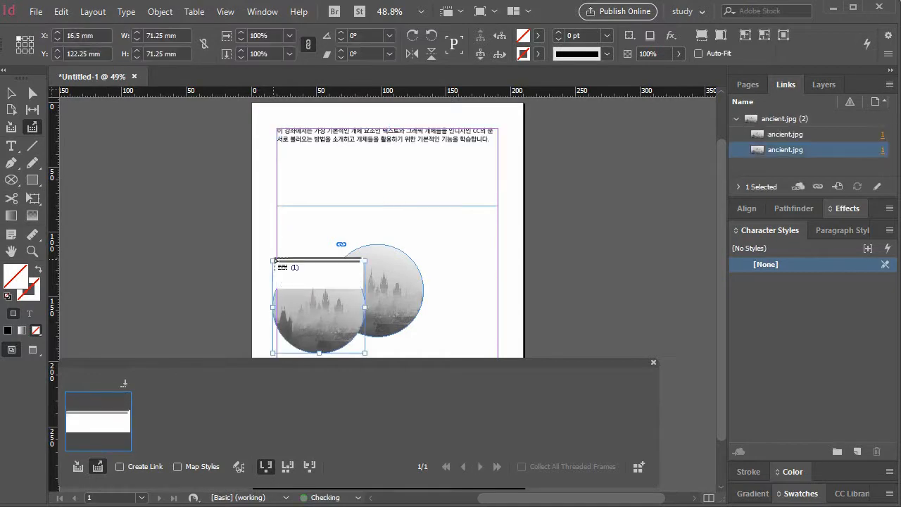
{"action": "left_click", "coordinate": [429, 241]}
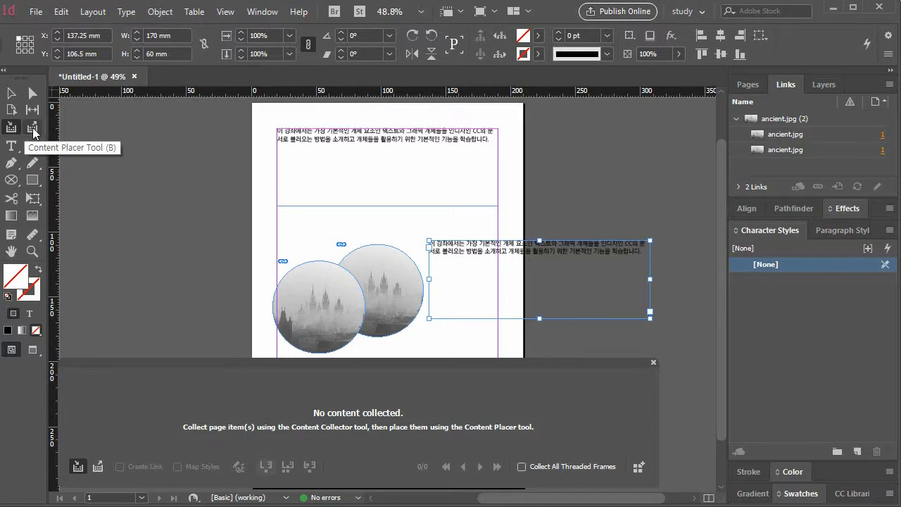
Step: Delete the placed copies of the circular image and the text frame
{"action": "left_click", "coordinate": [11, 93]}
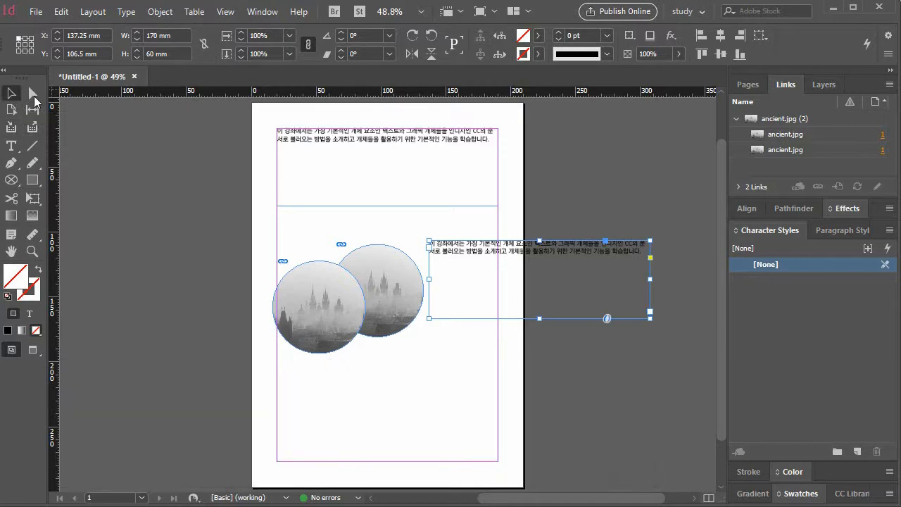
{"action": "left_click", "coordinate": [322, 301]}
{"action": "key", "text": "Delete"}
{"action": "left_click", "coordinate": [488, 256]}
{"action": "key", "text": "Delete"}
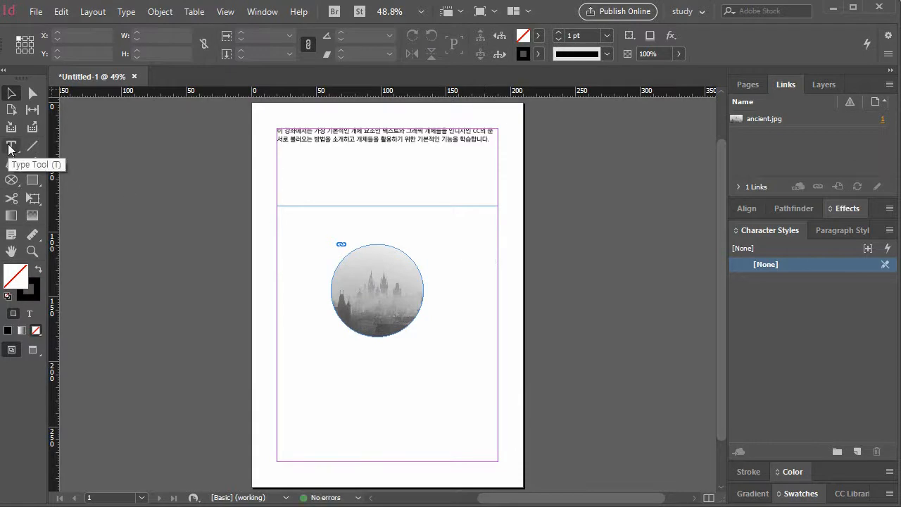
Step: Switch the type tool to Type on a Path and shorten the text frame to 26.5 mm high
{"action": "left_click_drag", "start_coordinate": [10, 148], "coordinate": [58, 161]}
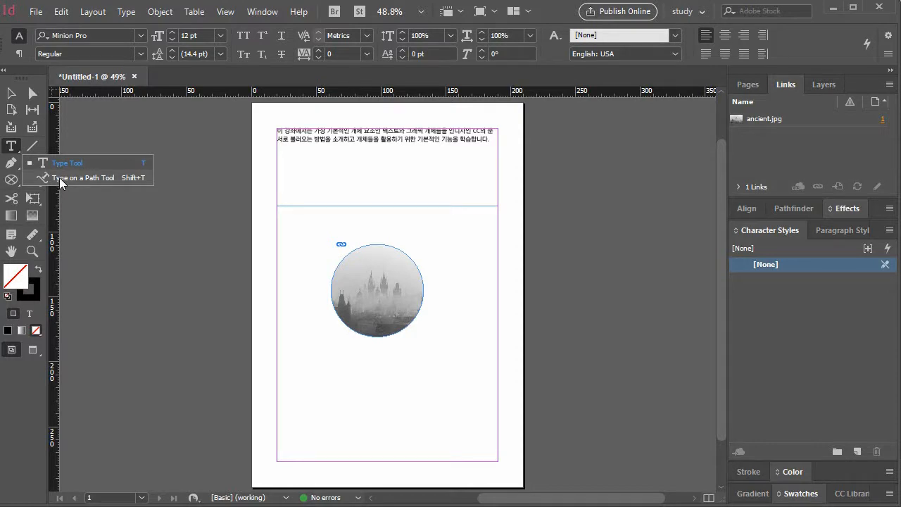
{"action": "left_click", "coordinate": [59, 177]}
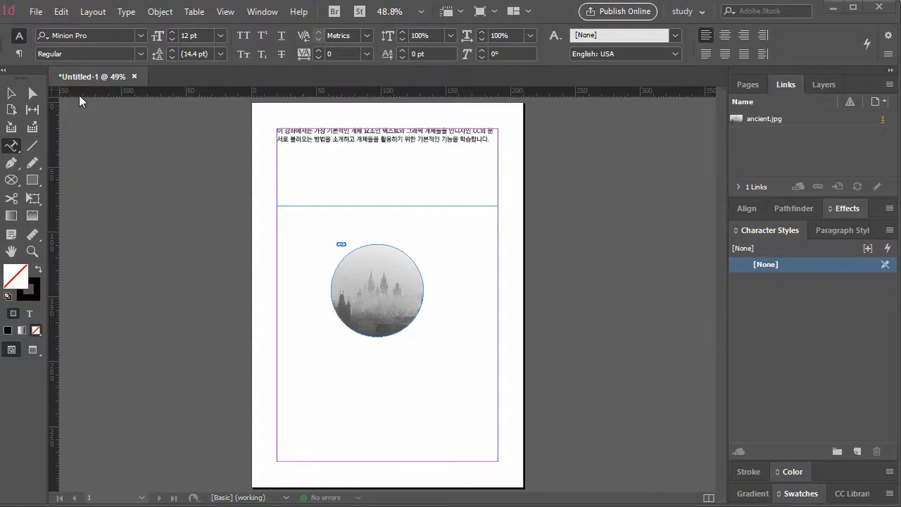
{"action": "left_click", "coordinate": [11, 93]}
{"action": "left_click", "coordinate": [341, 197]}
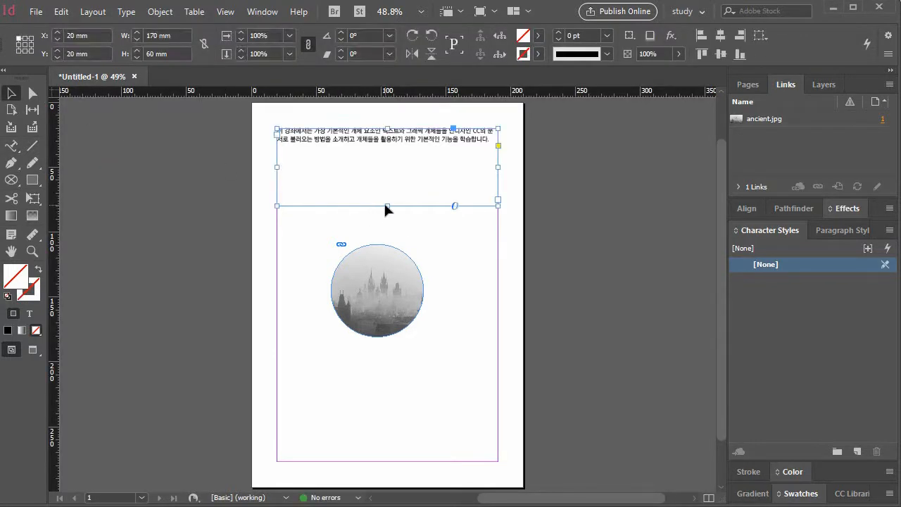
{"action": "left_click_drag", "start_coordinate": [387, 206], "coordinate": [383, 163]}
Step: Restore the image's fit in the circular frame and move the frame to the left margin at X 20 mm, Y 54 mm
{"action": "left_click_drag", "start_coordinate": [387, 297], "coordinate": [356, 227]}
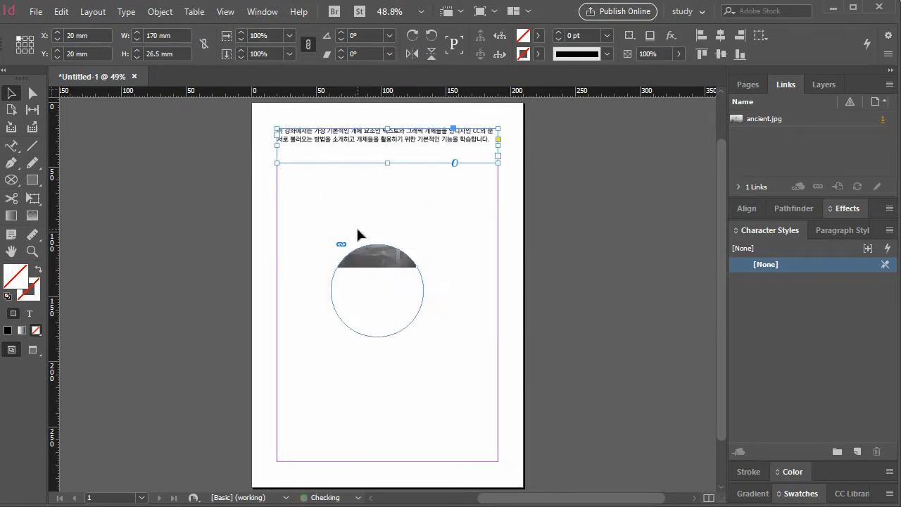
{"action": "key", "text": "ctrl+shift+e"}
{"action": "left_click_drag", "start_coordinate": [402, 332], "coordinate": [347, 258]}
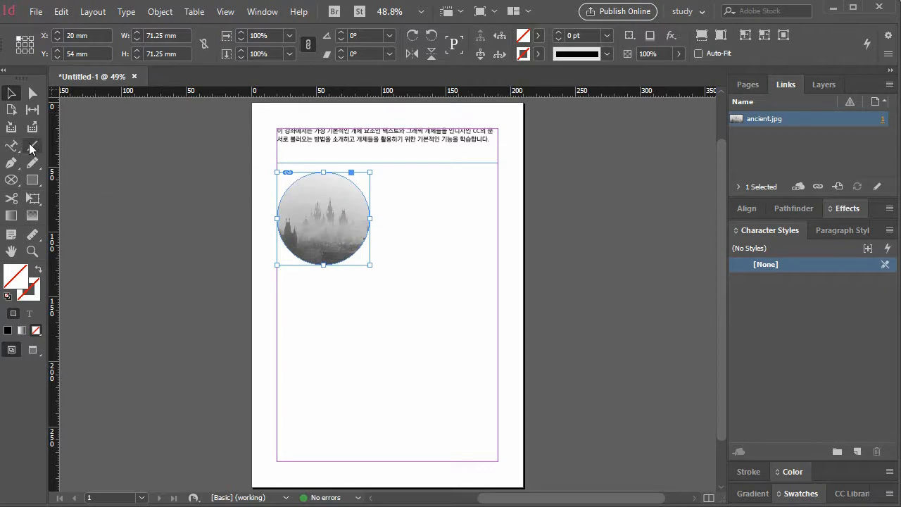
Step: Draw an open curved path about 144 mm wide and 66 mm high below the circular image with the Pen tool
{"action": "left_click", "coordinate": [12, 162]}
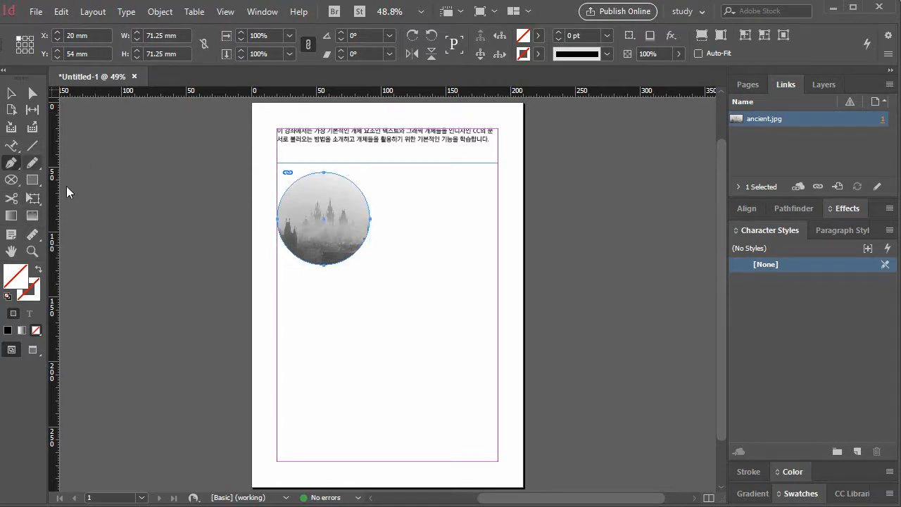
{"action": "left_click", "coordinate": [295, 278]}
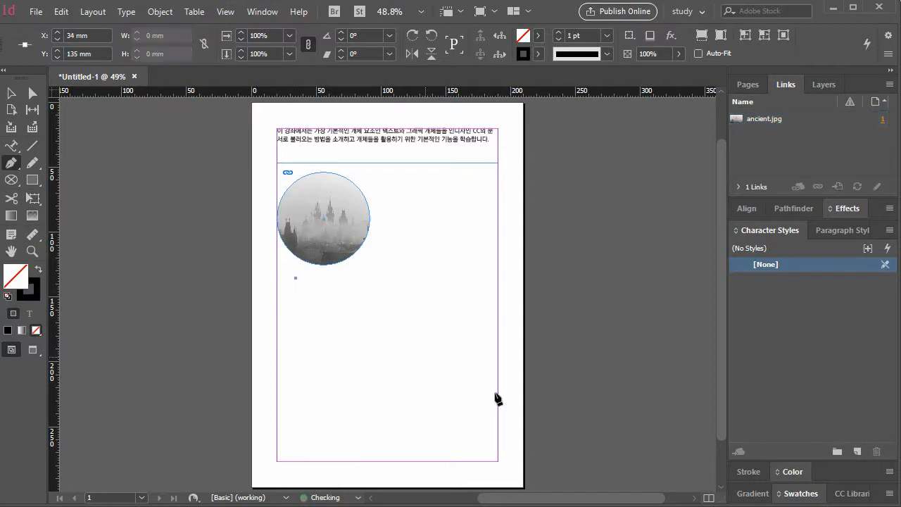
{"action": "left_click_drag", "start_coordinate": [483, 358], "coordinate": [632, 331]}
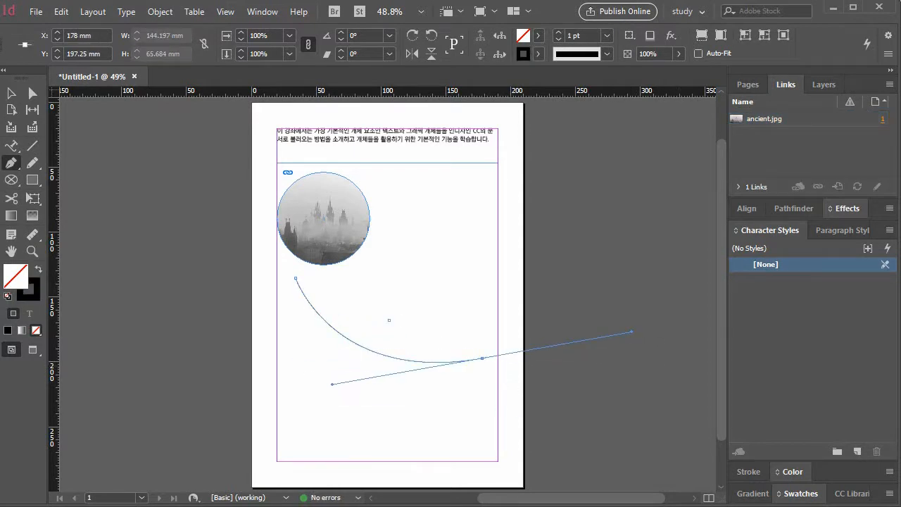
Step: Copy the opening phrase "이 강좌에서는 가장 기본적인 개체 요소인" from the text frame
{"action": "left_click", "coordinate": [16, 148]}
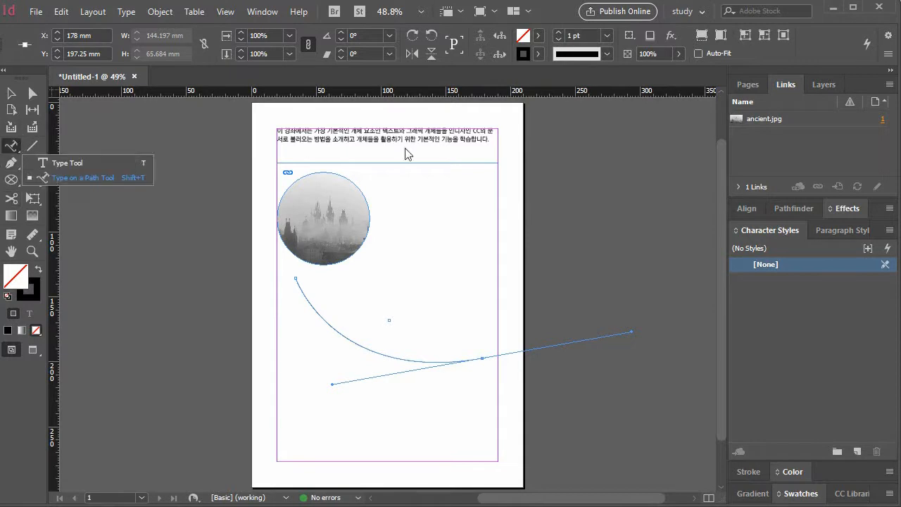
{"action": "left_click", "coordinate": [369, 132]}
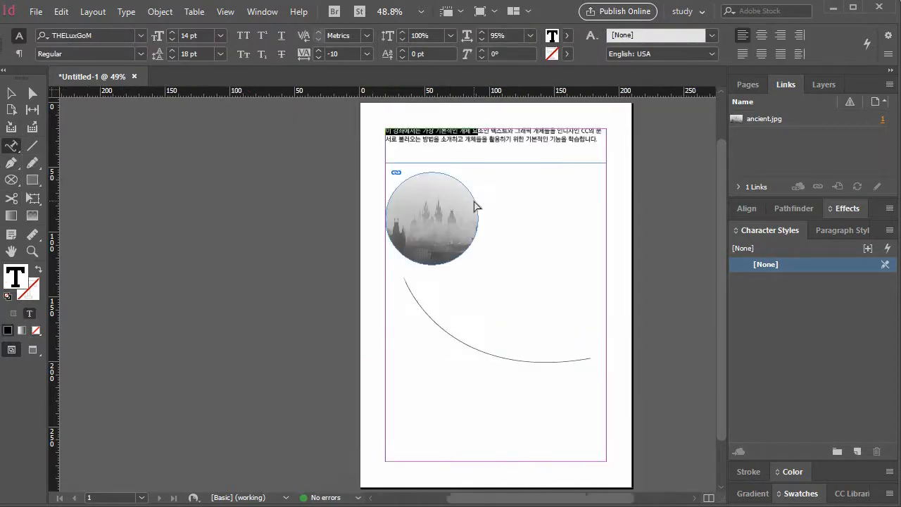
{"action": "key", "text": "ctrl+equal"}
{"action": "key", "text": "ctrl+equal"}
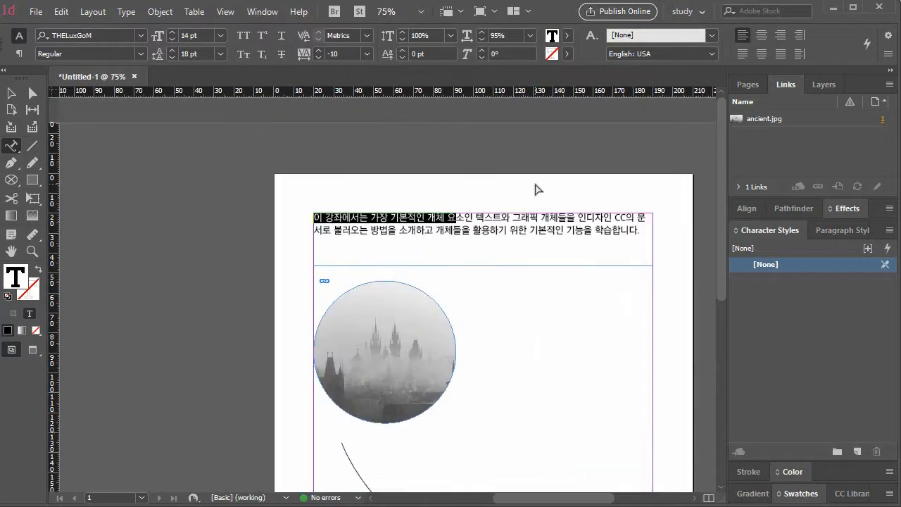
{"action": "left_click_drag", "start_coordinate": [473, 220], "coordinate": [303, 210]}
{"action": "key", "text": "ctrl+c"}
{"action": "scroll", "coordinate": [454, 329], "scroll_direction": "down", "scroll_amount": 3}
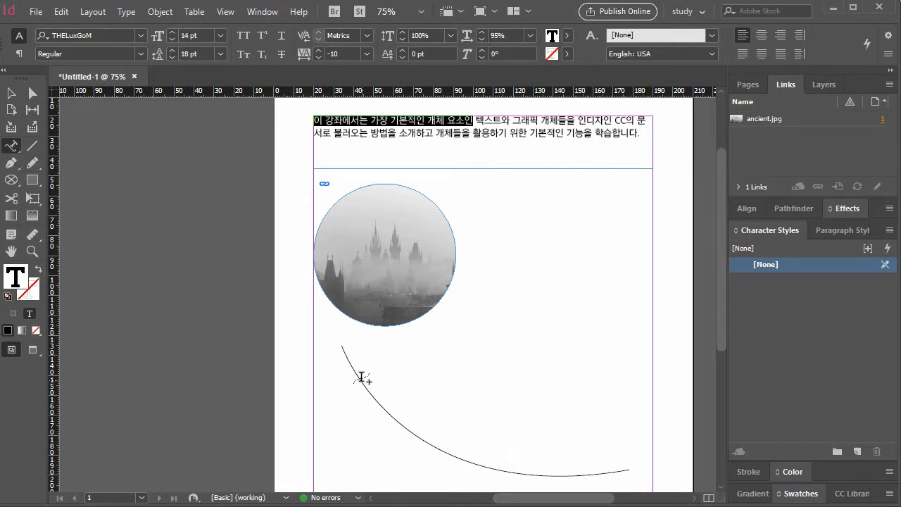
Step: Paste the copied phrase along the curved path with the Type on a Path tool
{"action": "left_click", "coordinate": [355, 373]}
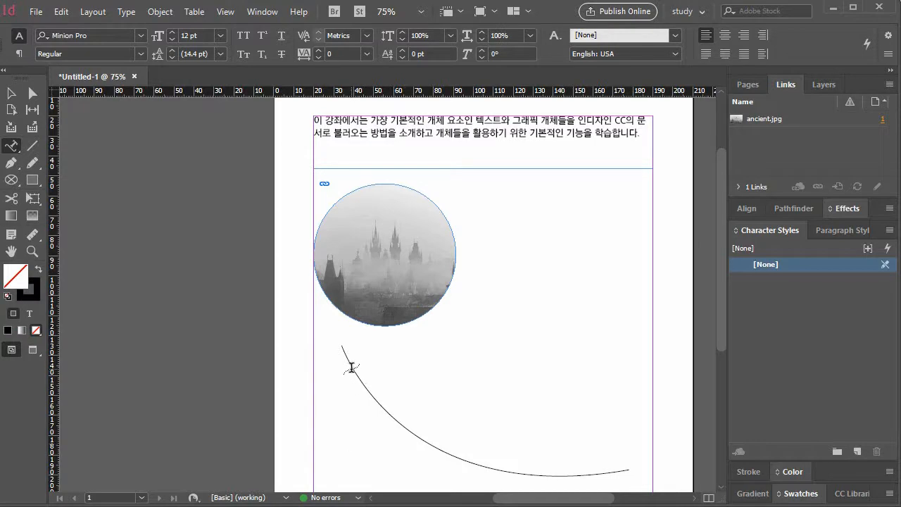
{"action": "left_click", "coordinate": [346, 357]}
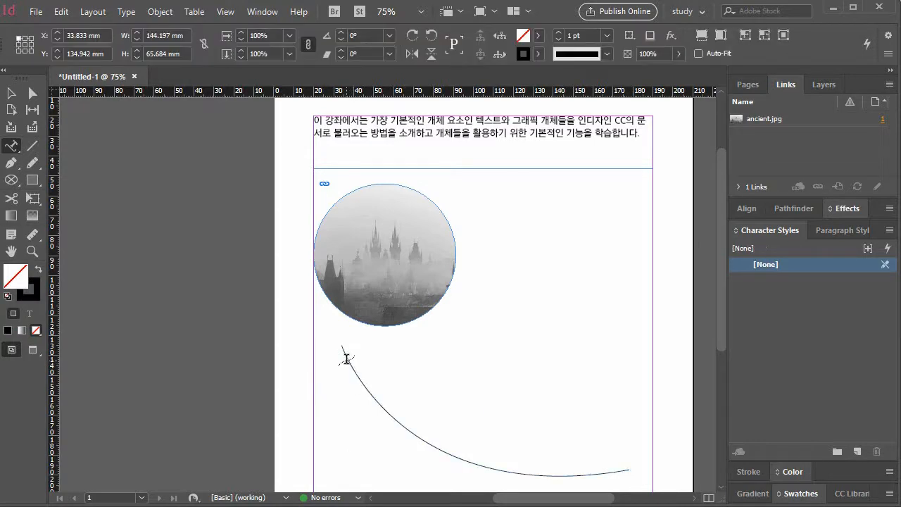
{"action": "key", "text": "ctrl+z"}
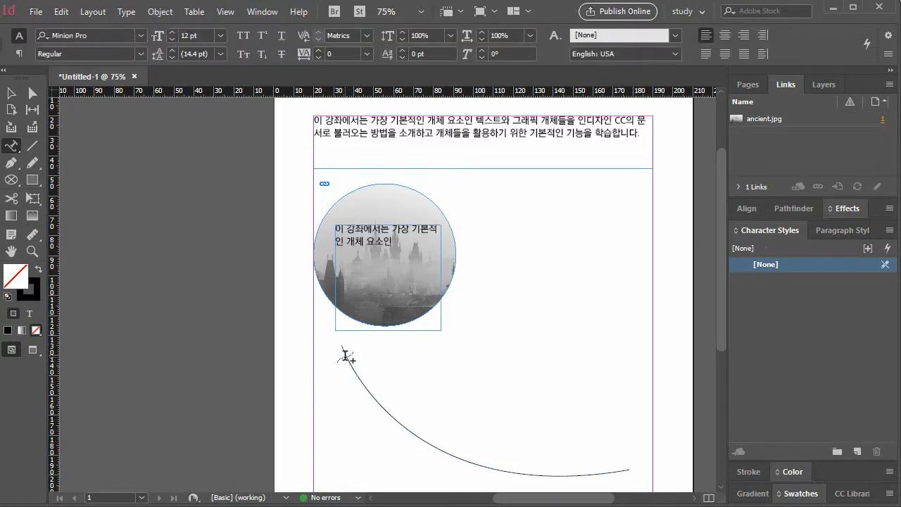
{"action": "key", "text": "ctrl+shift+z"}
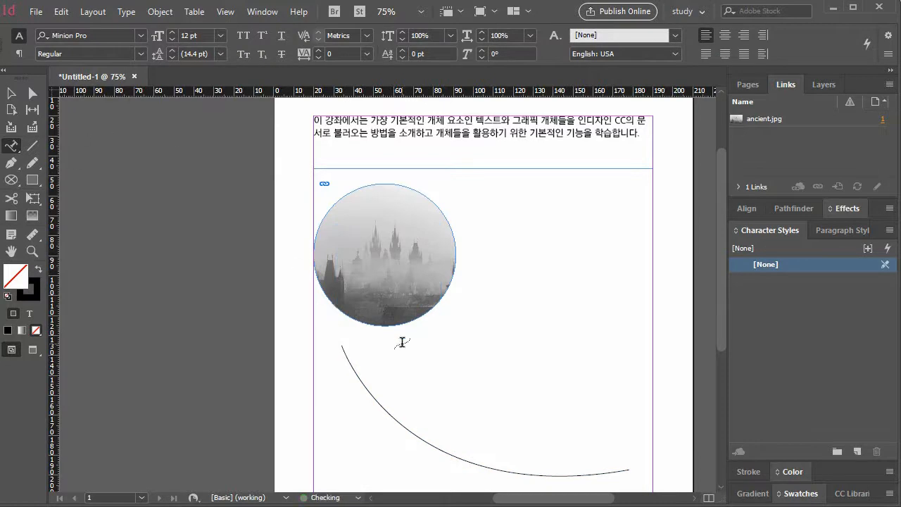
{"action": "left_click", "coordinate": [350, 363]}
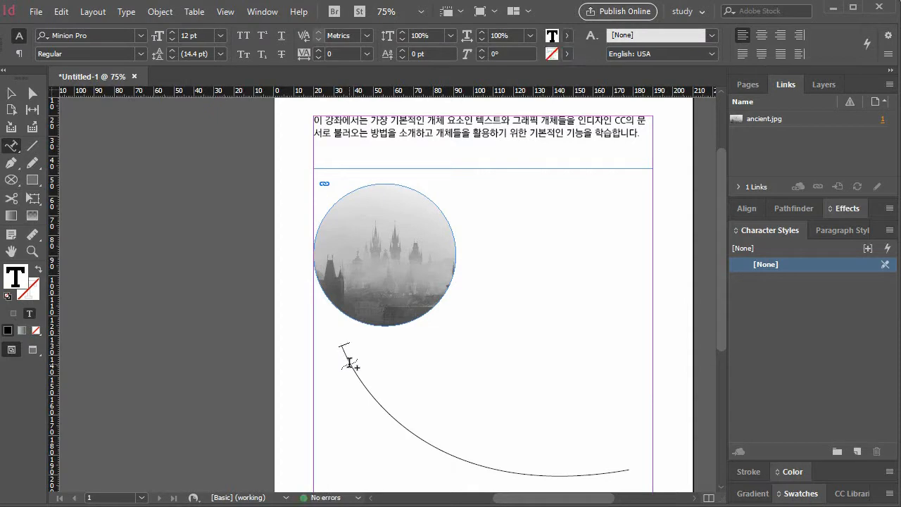
{"action": "key", "text": "ctrl+v"}
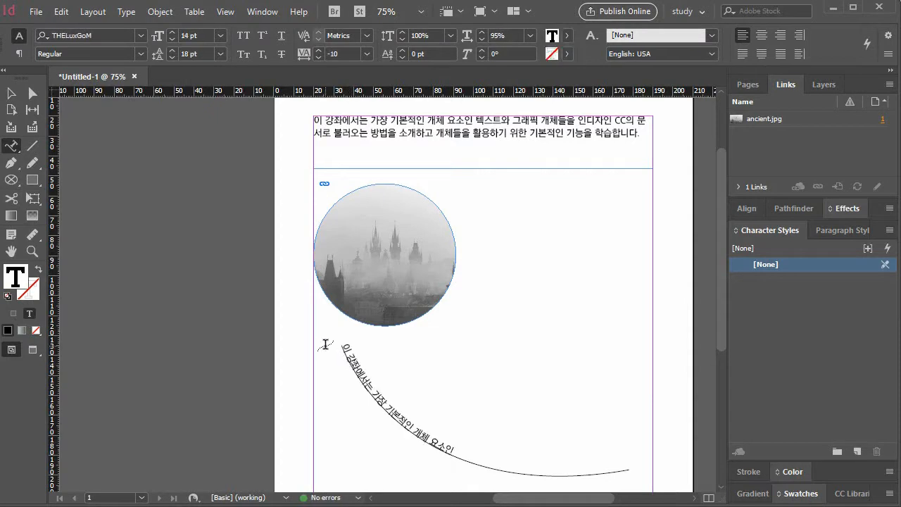
Step: Shift the path text further along the curve from its start and flip it to the underside of the path
{"action": "scroll", "coordinate": [328, 341], "scroll_direction": "down", "scroll_amount": 3}
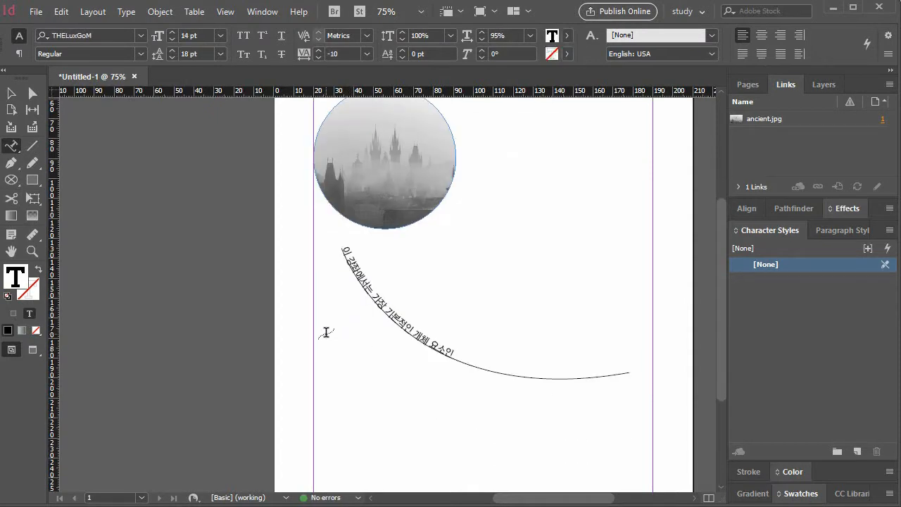
{"action": "left_click", "coordinate": [32, 94]}
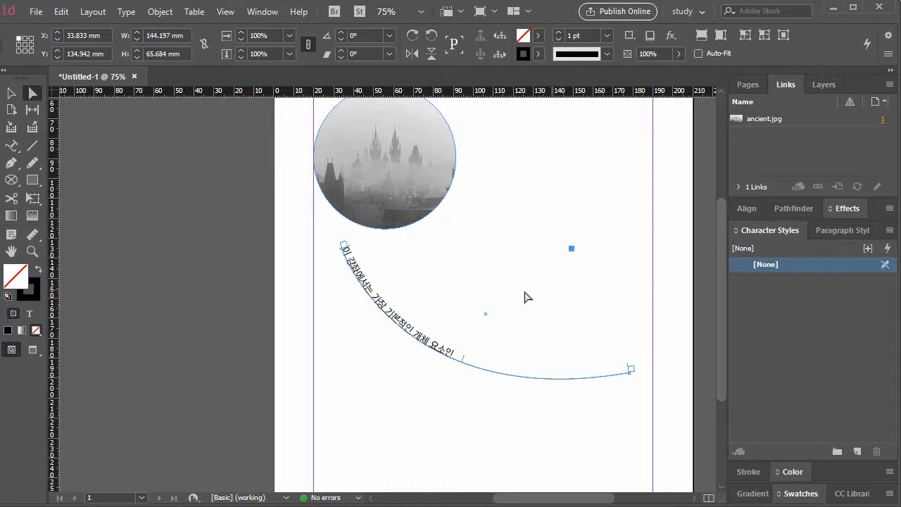
{"action": "left_click_drag", "start_coordinate": [345, 248], "coordinate": [365, 290]}
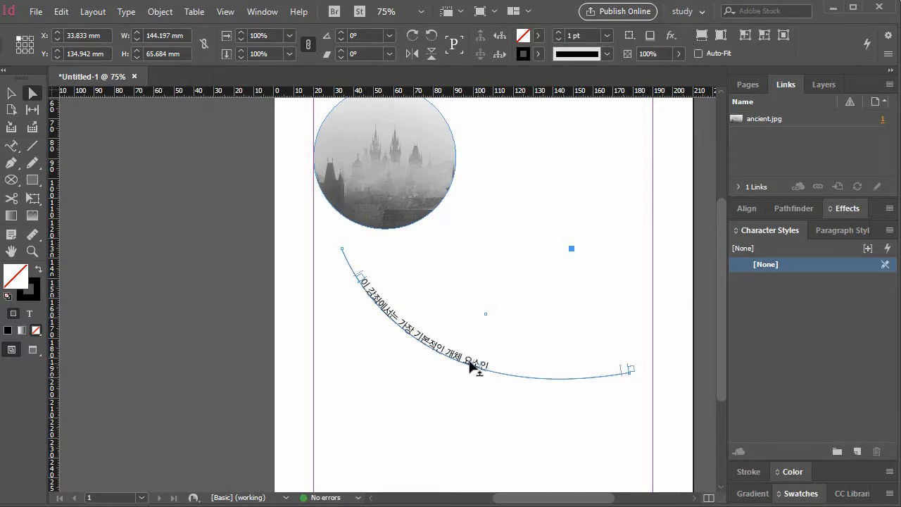
{"action": "mouse_move", "coordinate": [465, 371]}
{"action": "left_mouse_down"}
{"action": "mouse_move", "coordinate": [475, 369]}
{"action": "mouse_move", "coordinate": [467, 367]}
{"action": "left_mouse_up"}
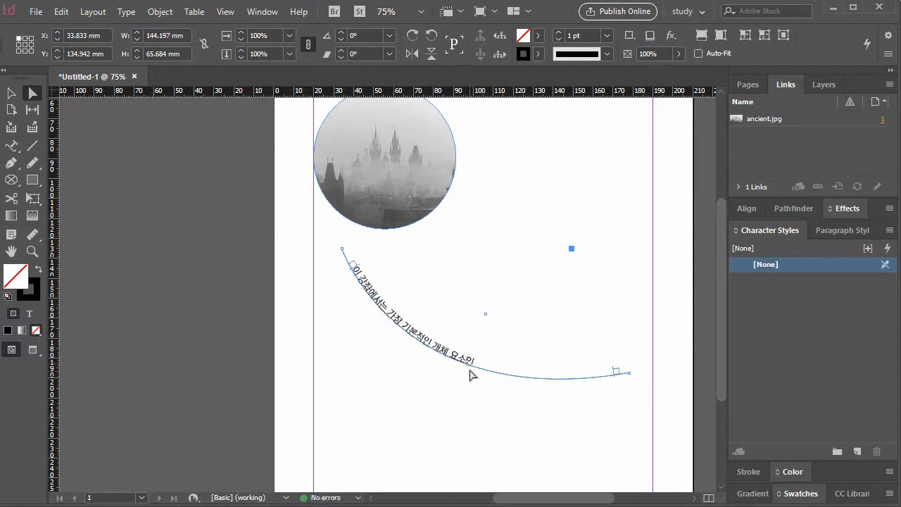
{"action": "left_click_drag", "start_coordinate": [466, 366], "coordinate": [465, 388]}
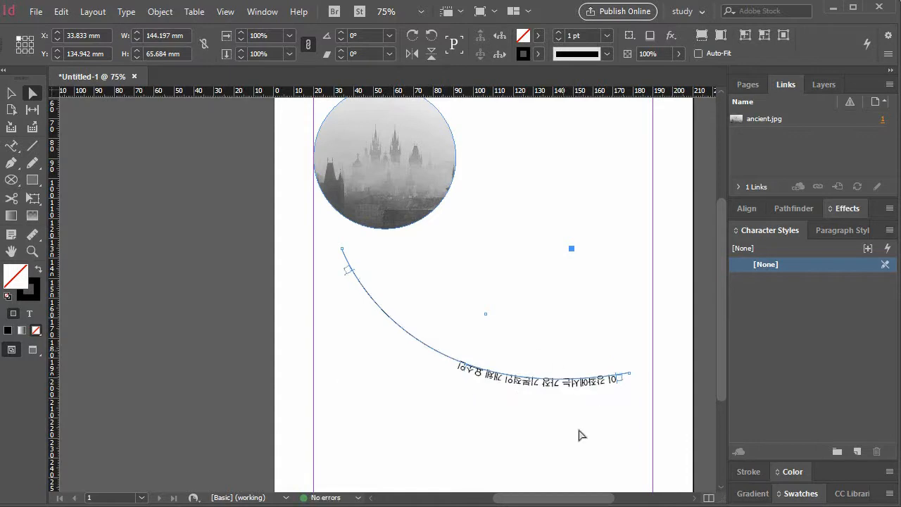